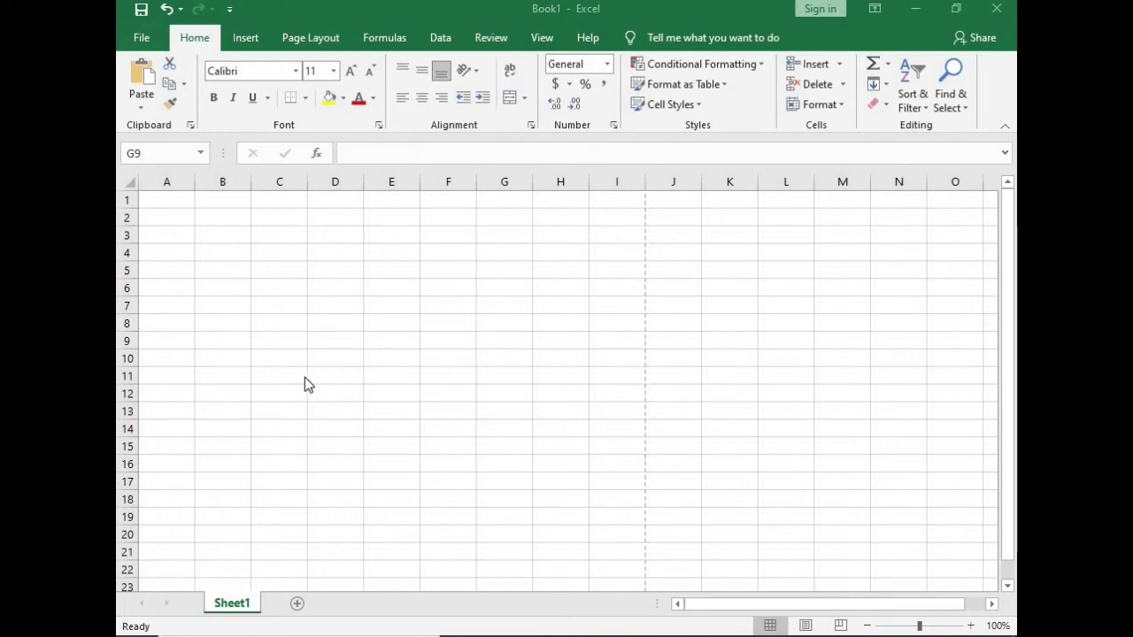
Practise selecting cells B1, E5 and H6, columns A through O, and rows 1–23.
click(226, 200)
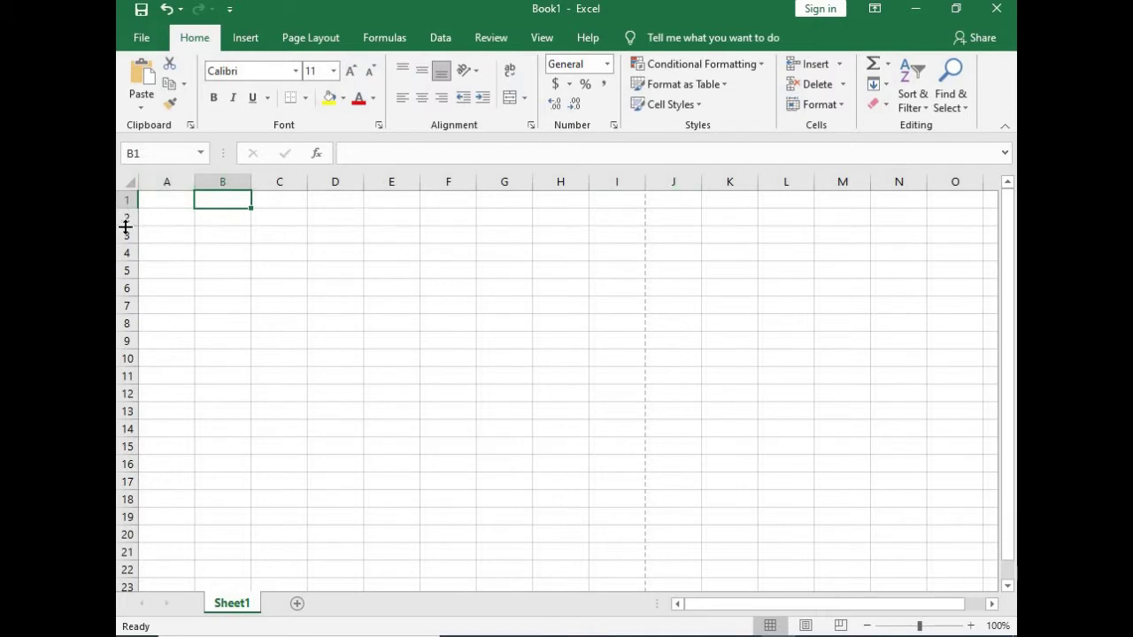
click(400, 270)
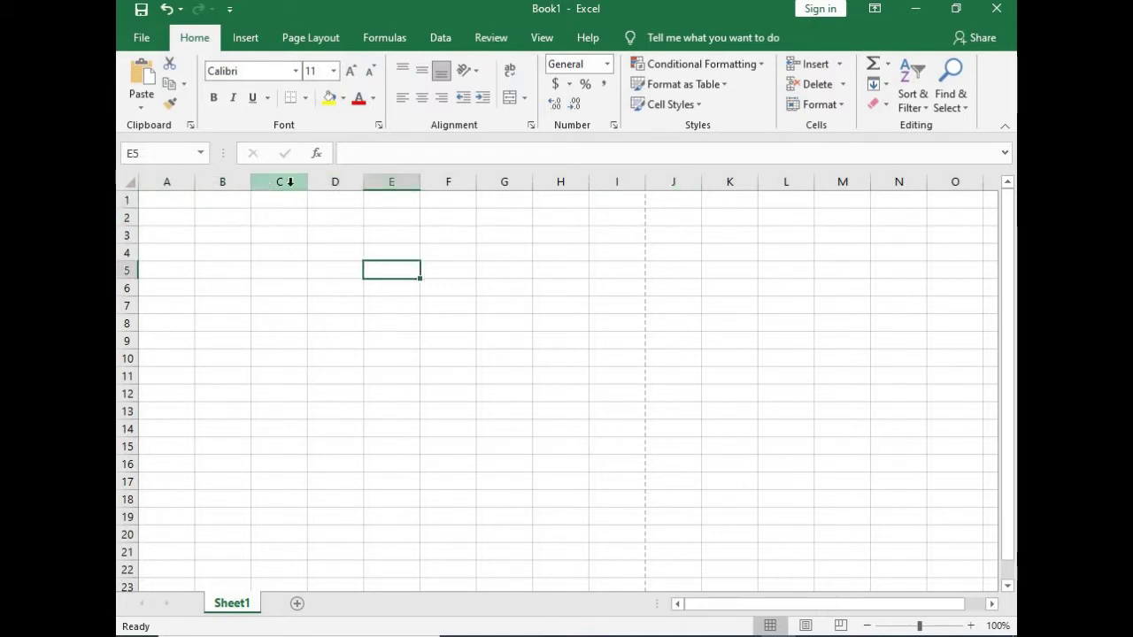
click(545, 292)
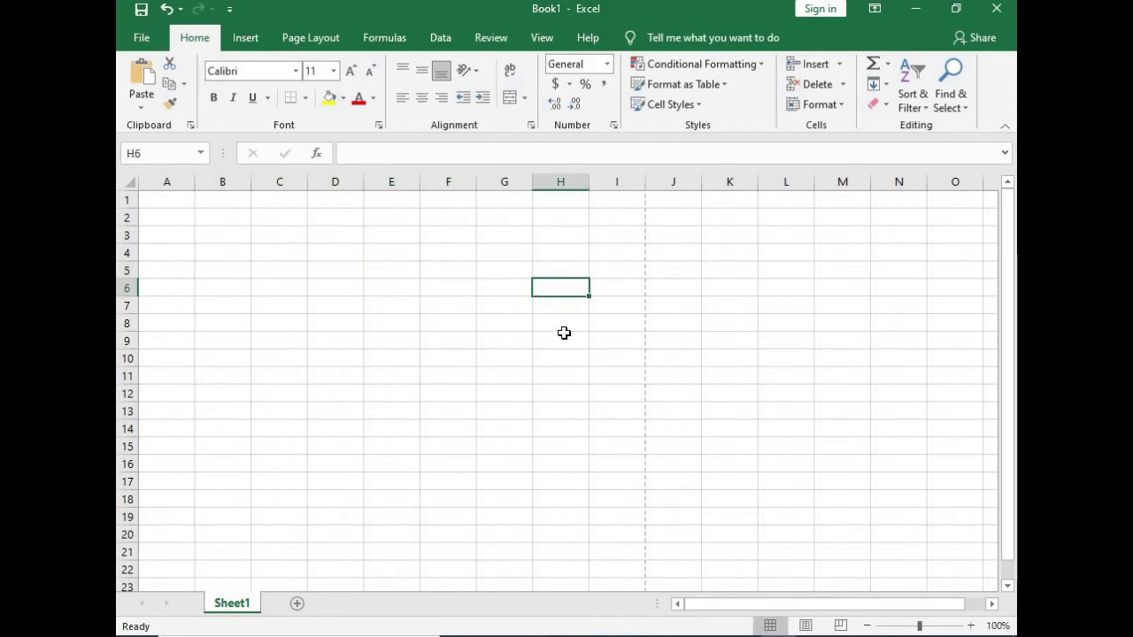
scroll(486, 341, down, 1)
scroll(483, 292, up, 1)
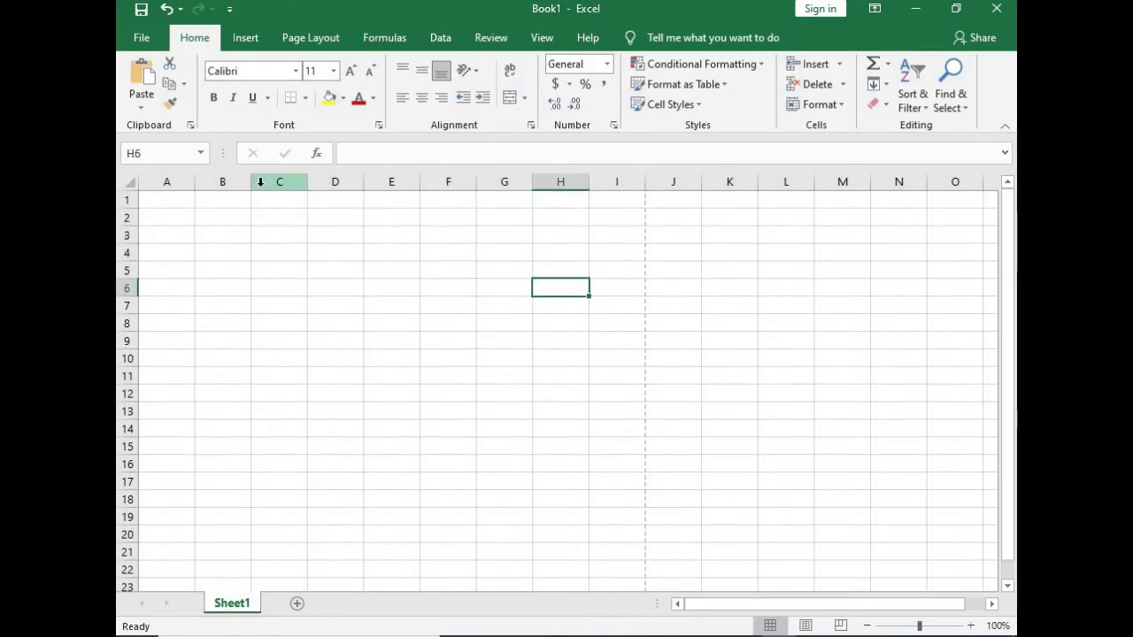
drag(166, 181, 955, 182)
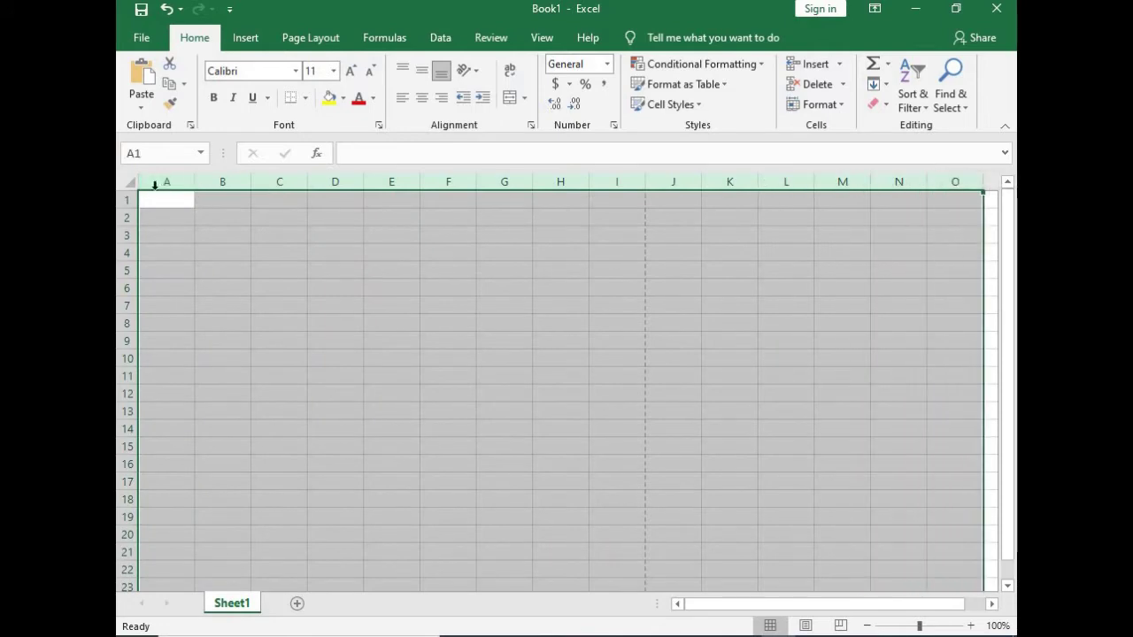
click(125, 200)
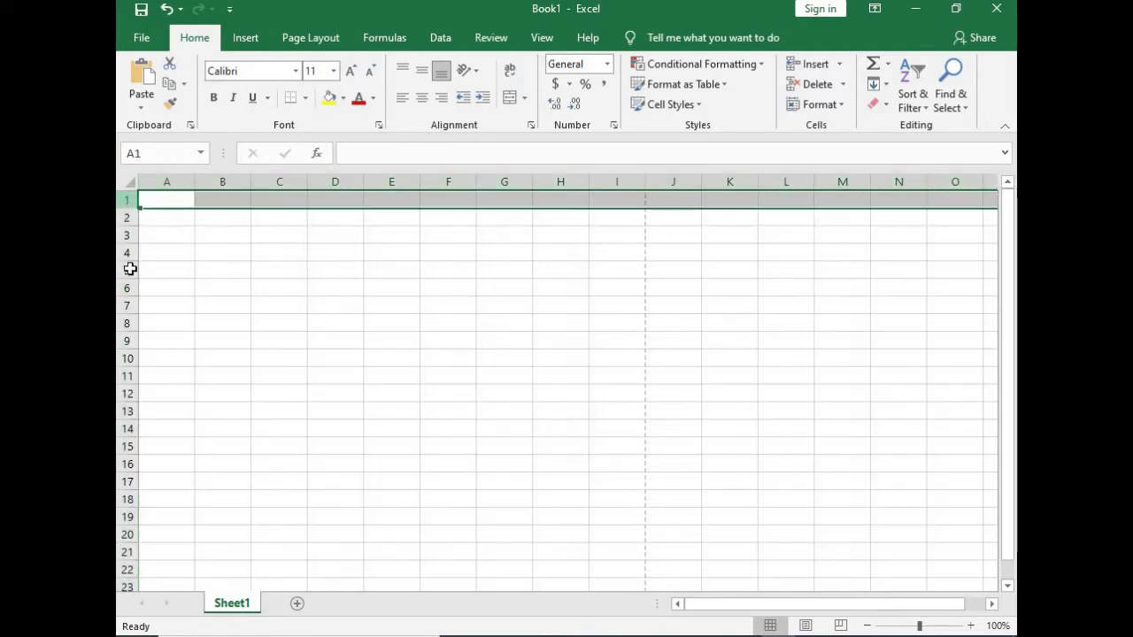
mouse_move(131, 268)
mouse_down()
mouse_move(151, 481)
mouse_move(146, 579)
mouse_up()
Select C8, column B and row 3, then cells B3, C3, E3, D4, E4, E5 and F6.
click(256, 323)
click(226, 181)
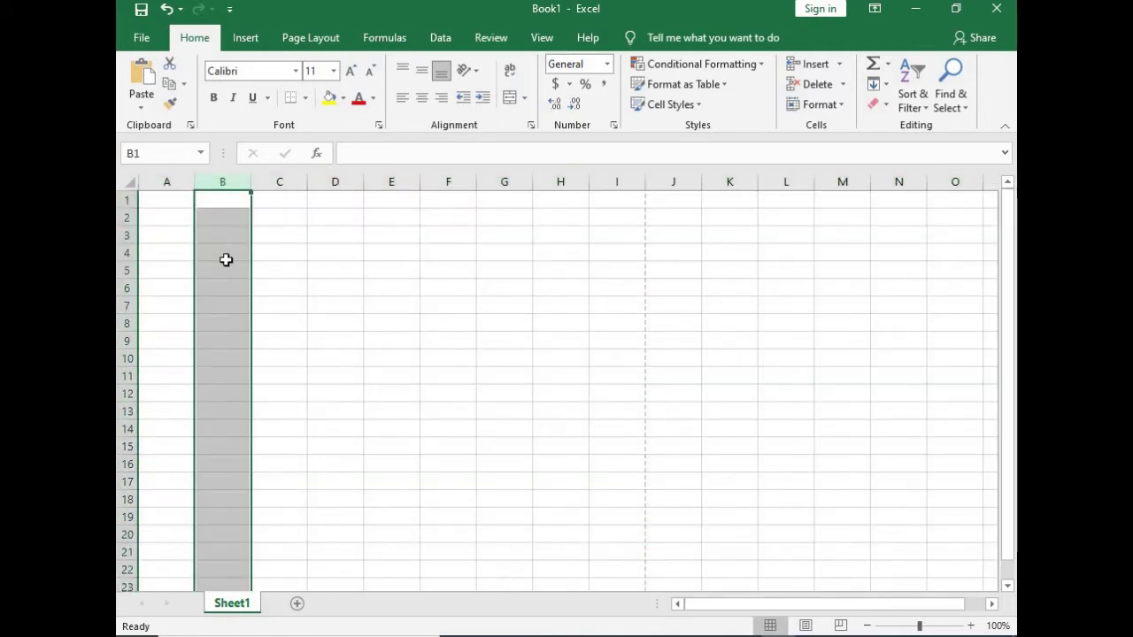
click(127, 234)
click(223, 233)
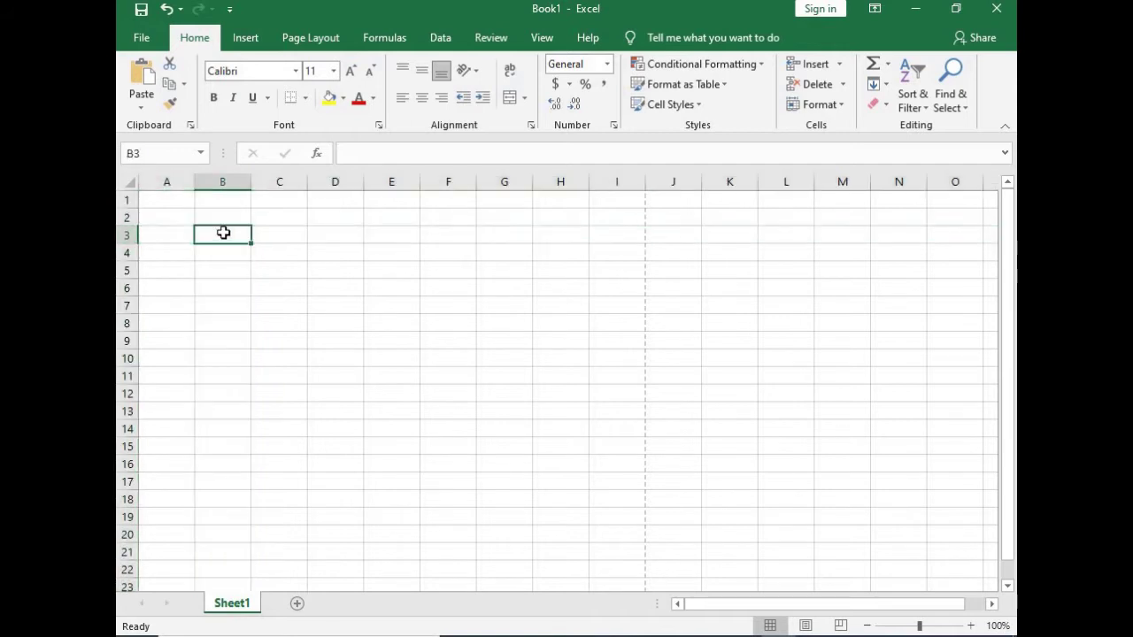
click(283, 235)
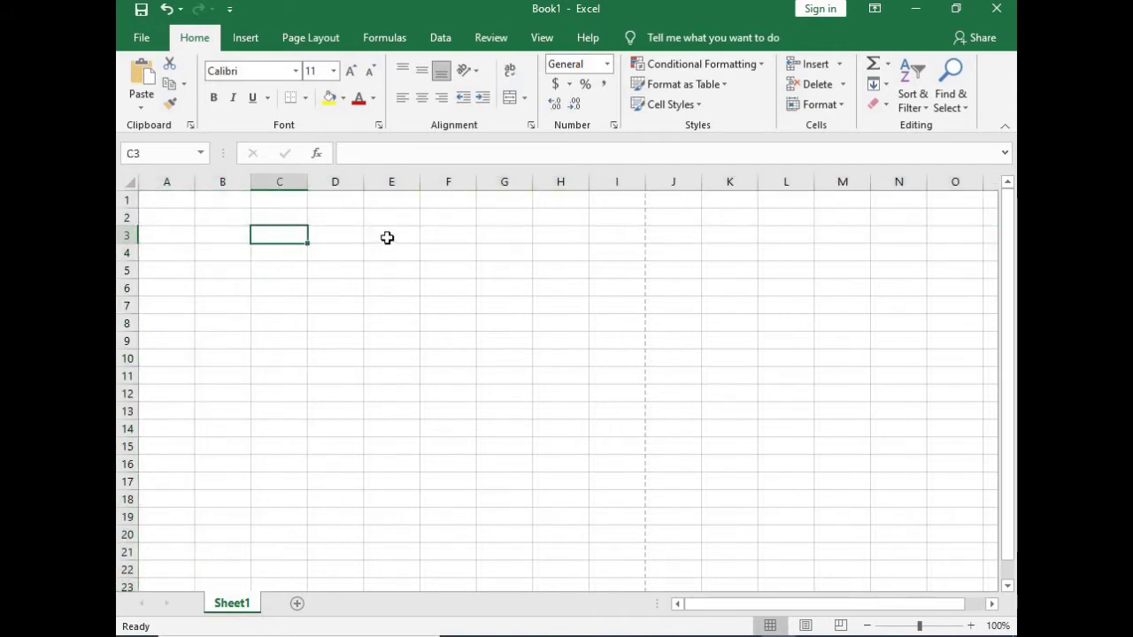
click(387, 237)
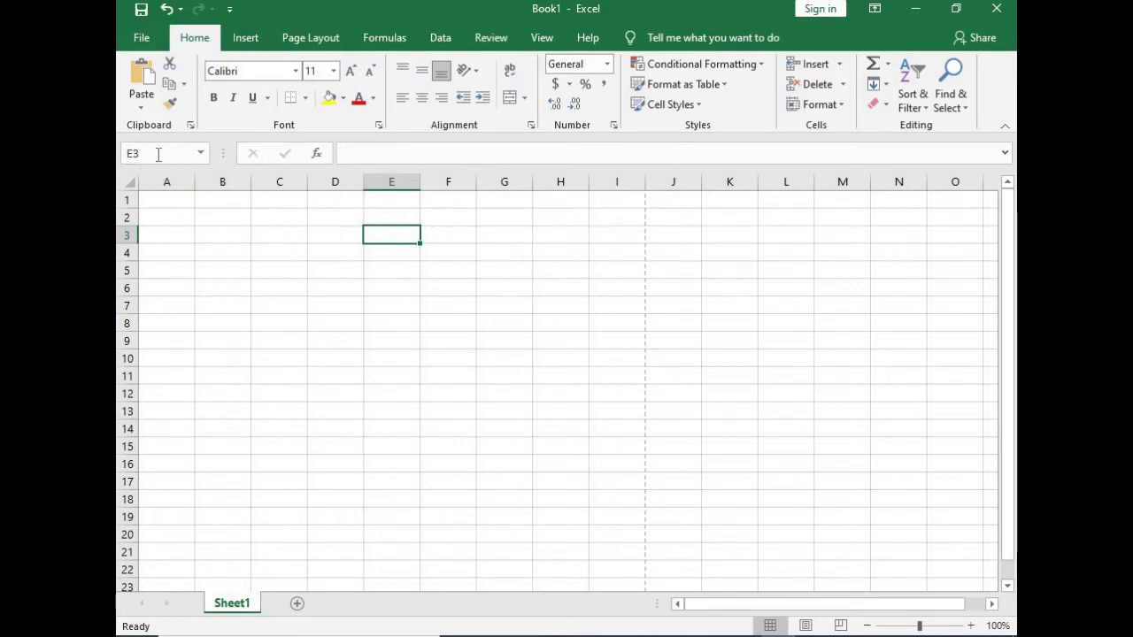
click(140, 154)
click(328, 255)
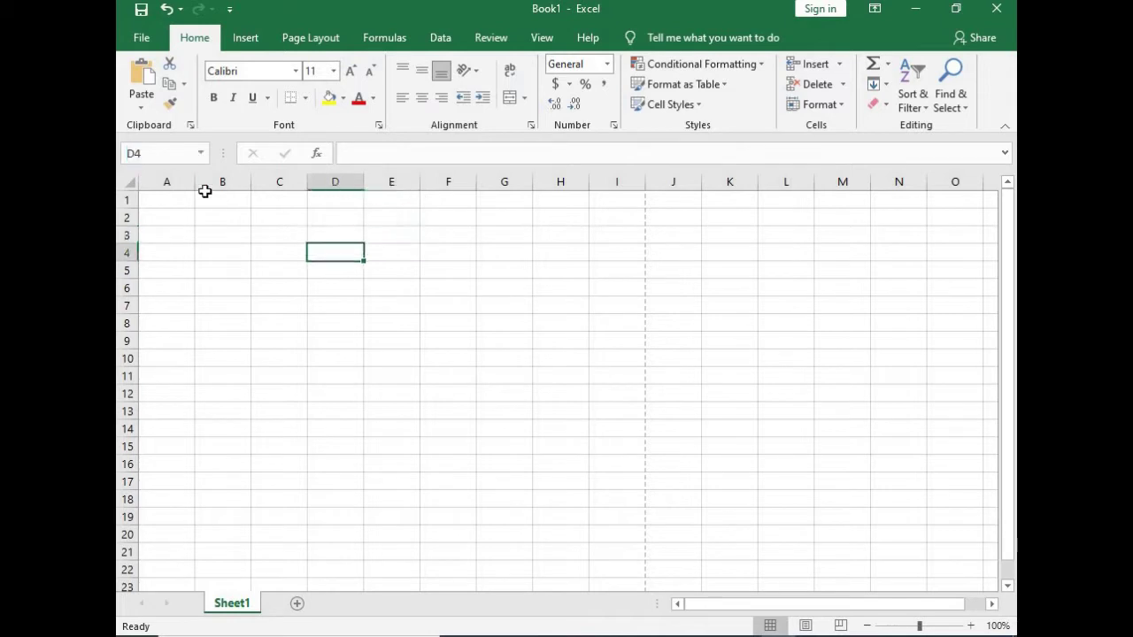
click(393, 254)
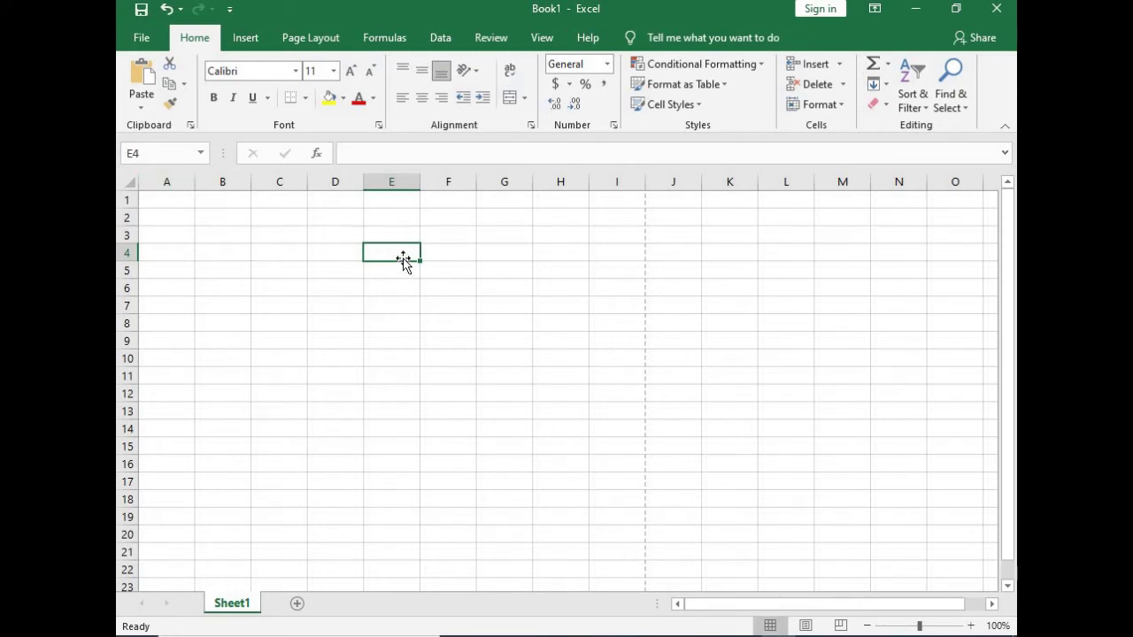
click(399, 274)
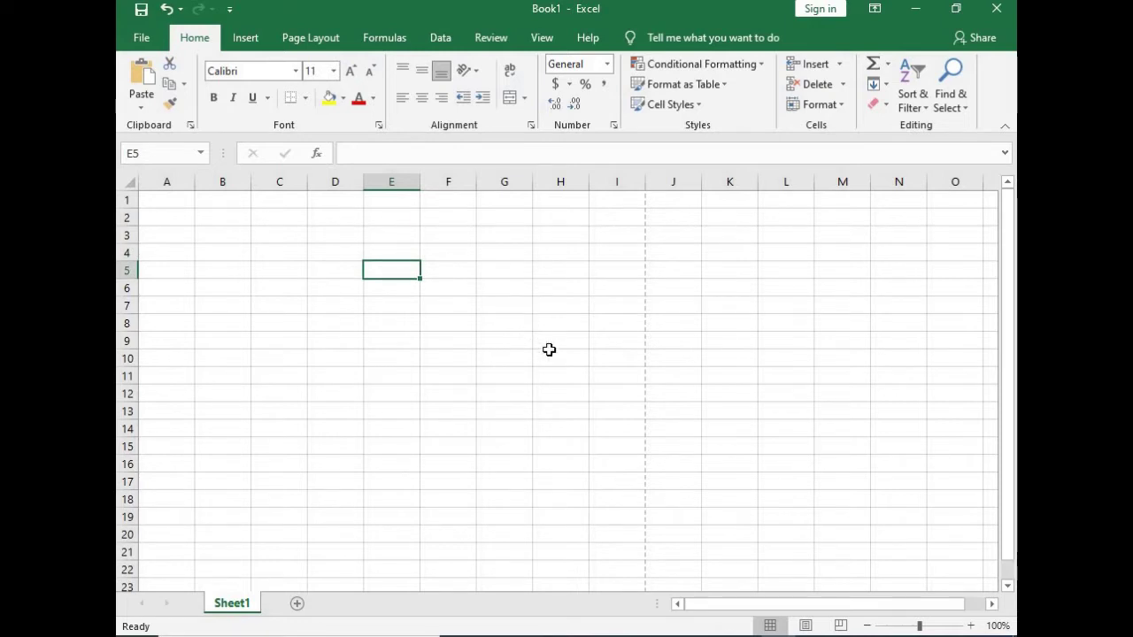
click(456, 287)
Select a block of cells starting at A1, then cell F11.
drag(164, 201, 850, 429)
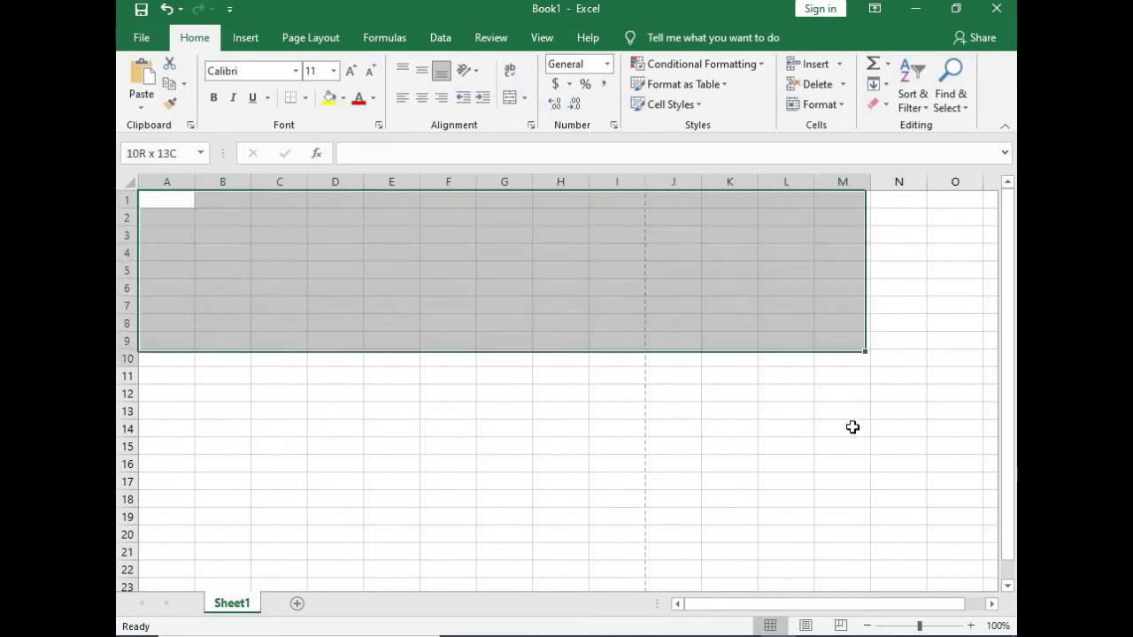
click(469, 376)
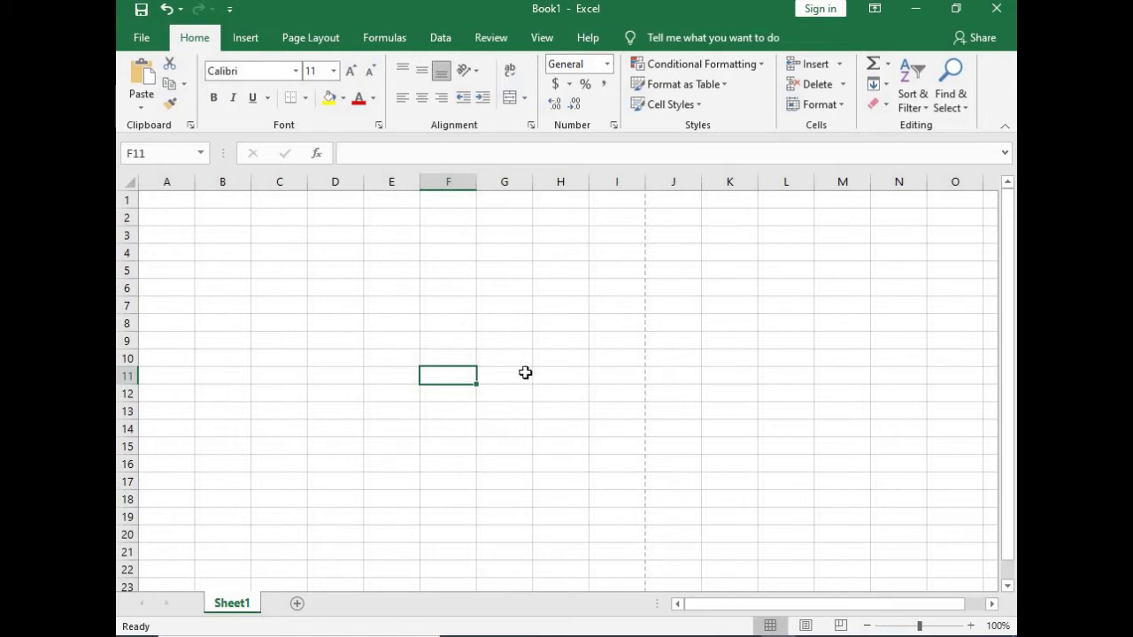
scroll(408, 423, down, 2)
scroll(408, 423, up, 2)
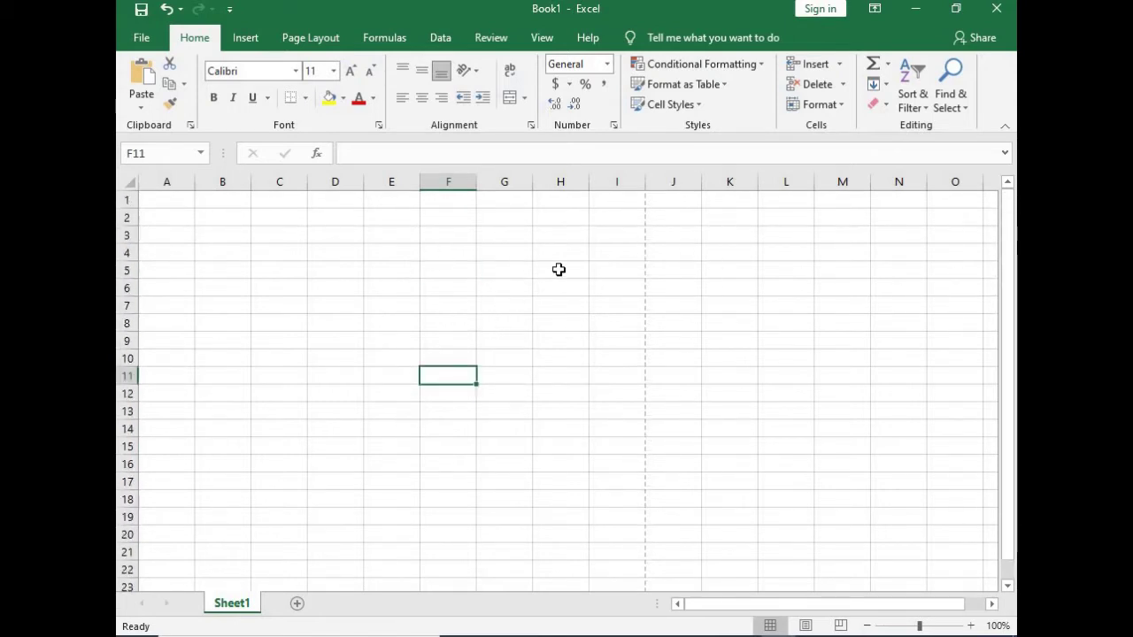
scroll(513, 365, down, 3)
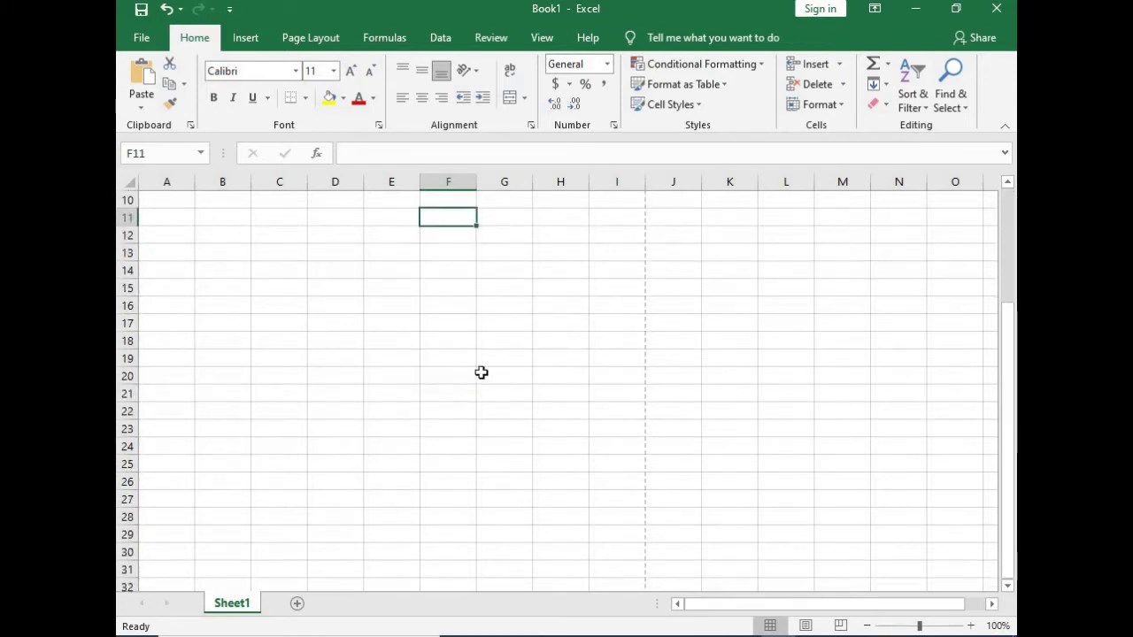
scroll(399, 398, up, 3)
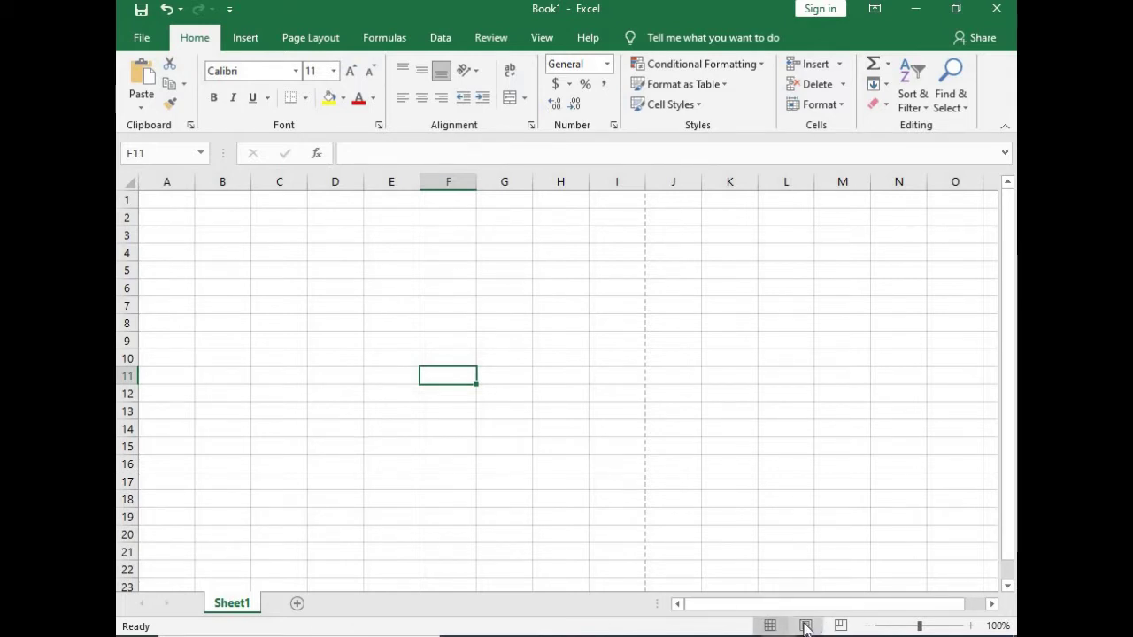
scroll(511, 341, down, 3)
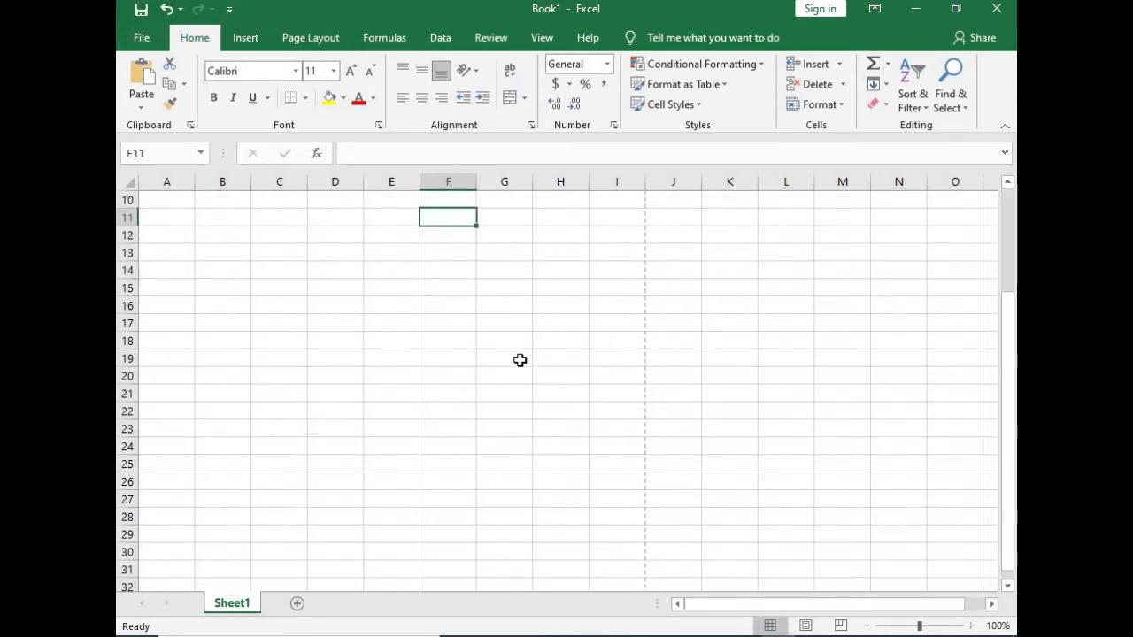
scroll(518, 363, up, 3)
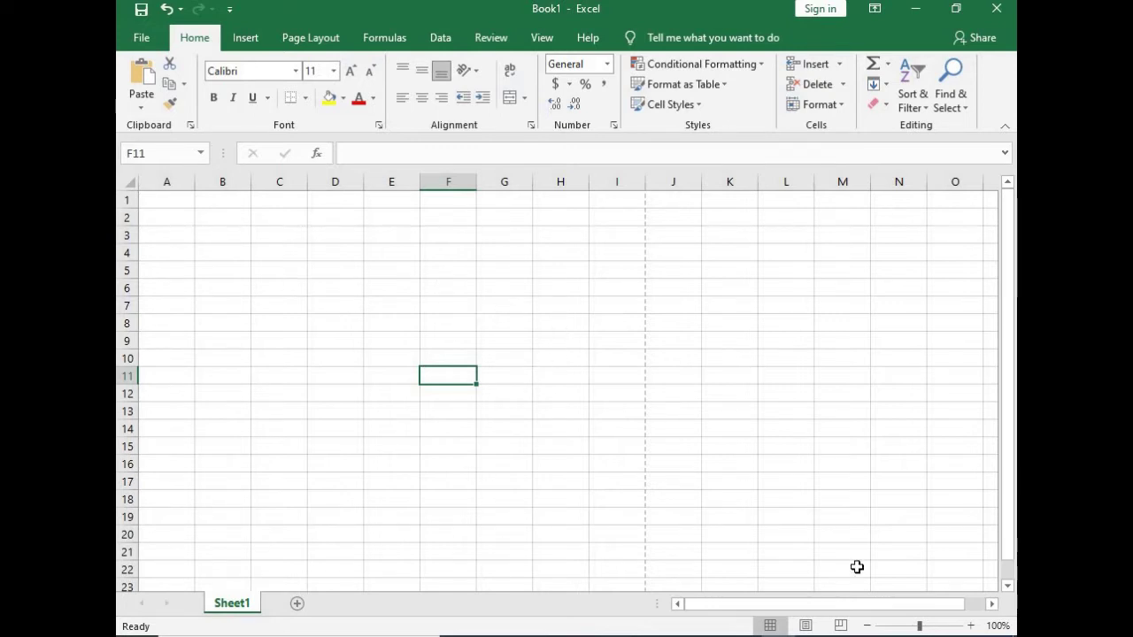
Preview Sheet1 in Page Layout view with its header area, then return to Normal view.
click(805, 626)
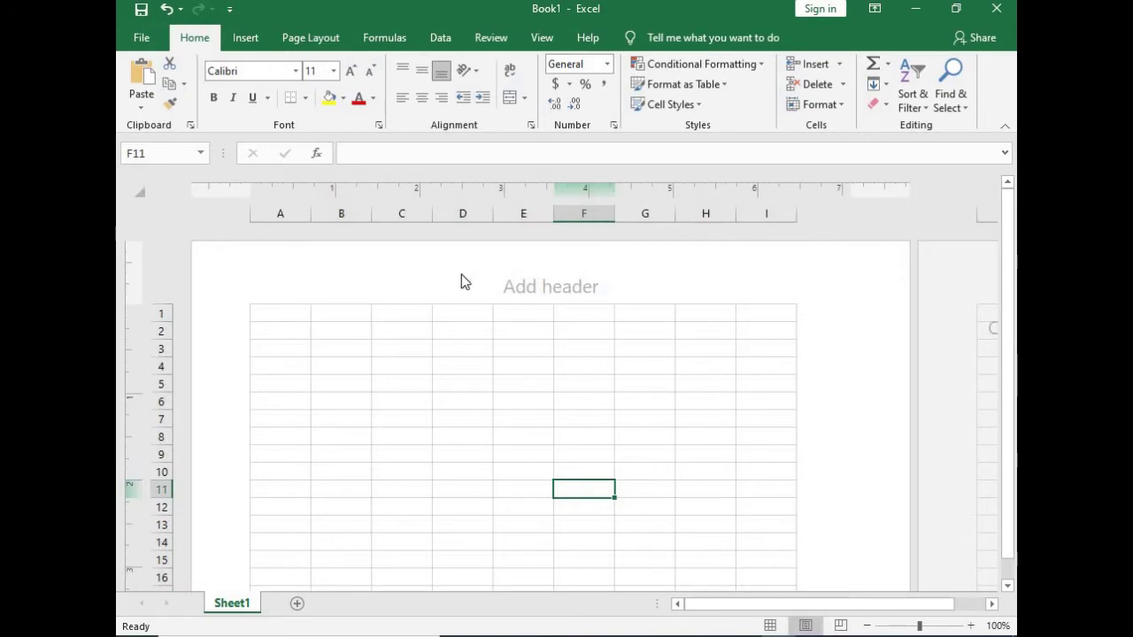
scroll(457, 395, down, 2)
scroll(803, 296, up, 2)
scroll(911, 345, down, 5)
scroll(431, 428, down, 4)
scroll(431, 429, down, 3)
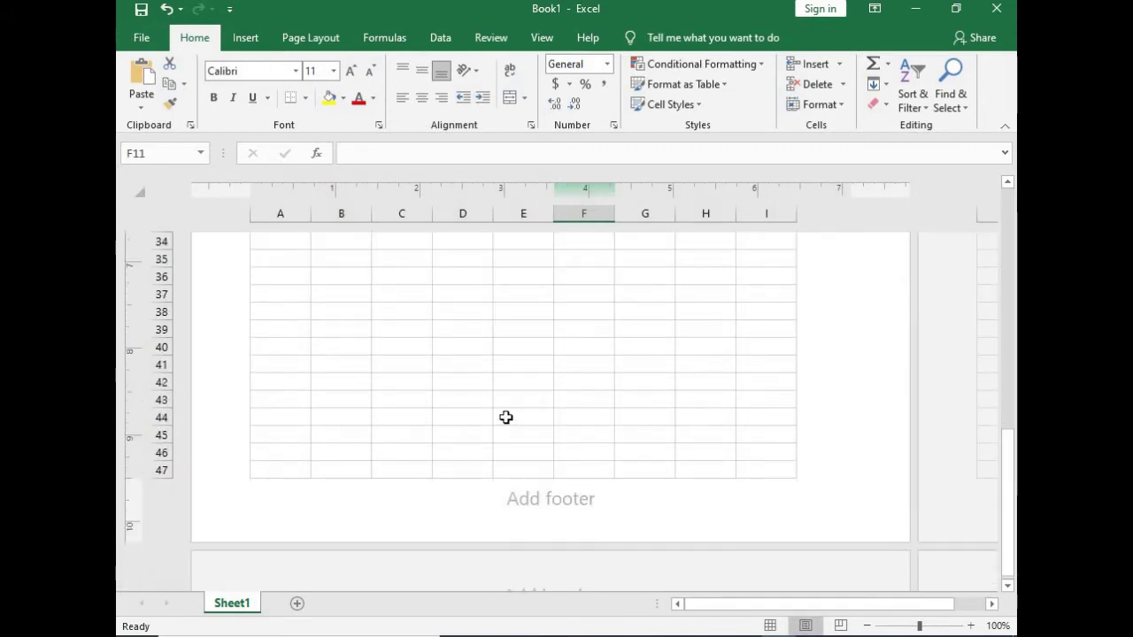
scroll(549, 483, up, 4)
scroll(551, 463, up, 5)
scroll(574, 455, up, 3)
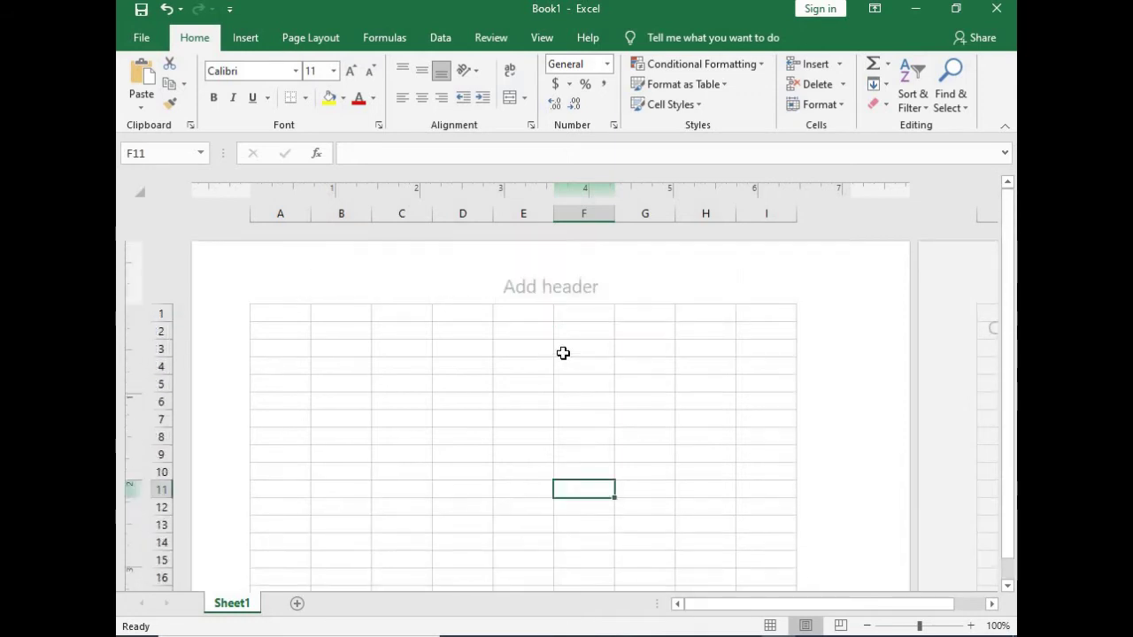
drag(796, 603, 749, 604)
click(770, 626)
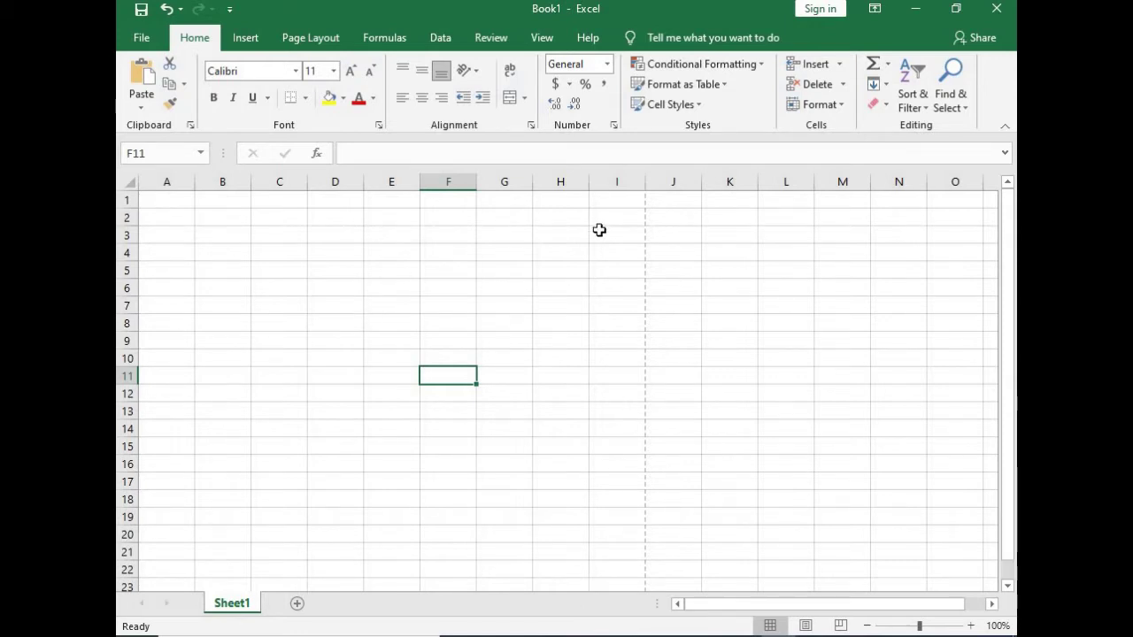
Restore and re-maximize the workbook window, then select C4, columns A through D, and A1.
double_click(528, 15)
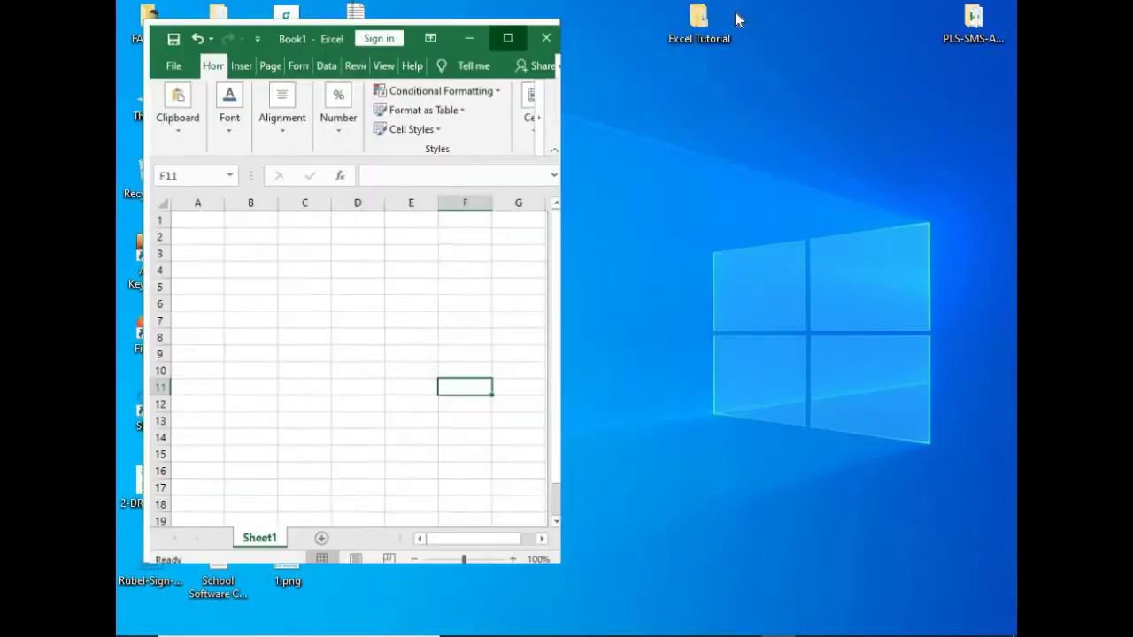
click(506, 37)
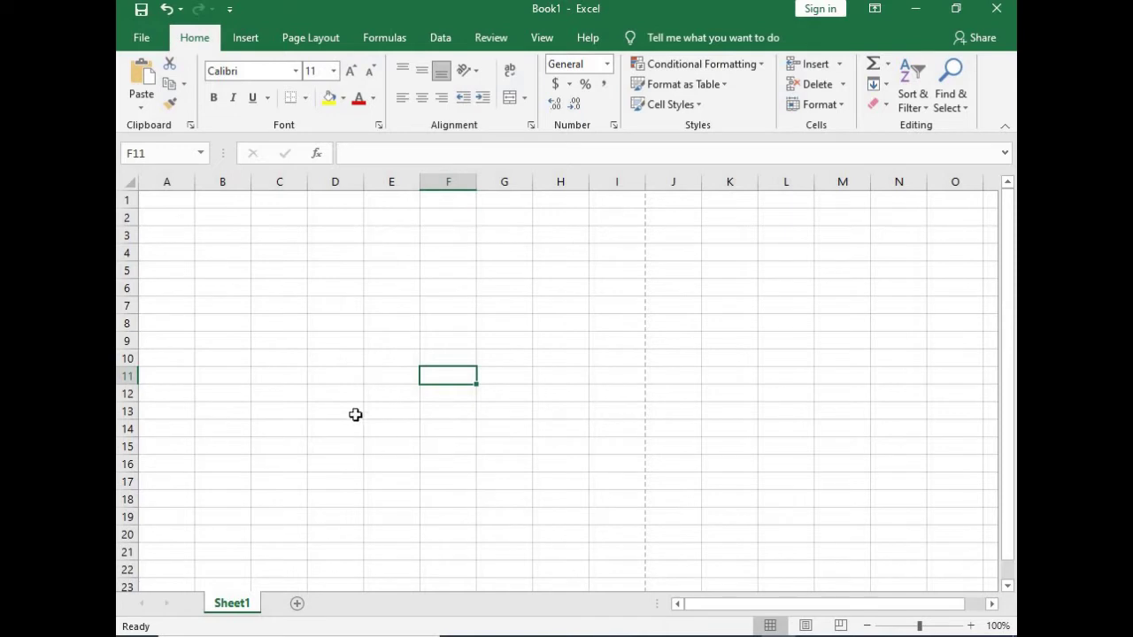
click(265, 250)
scroll(168, 232, down, 1)
scroll(152, 228, up, 1)
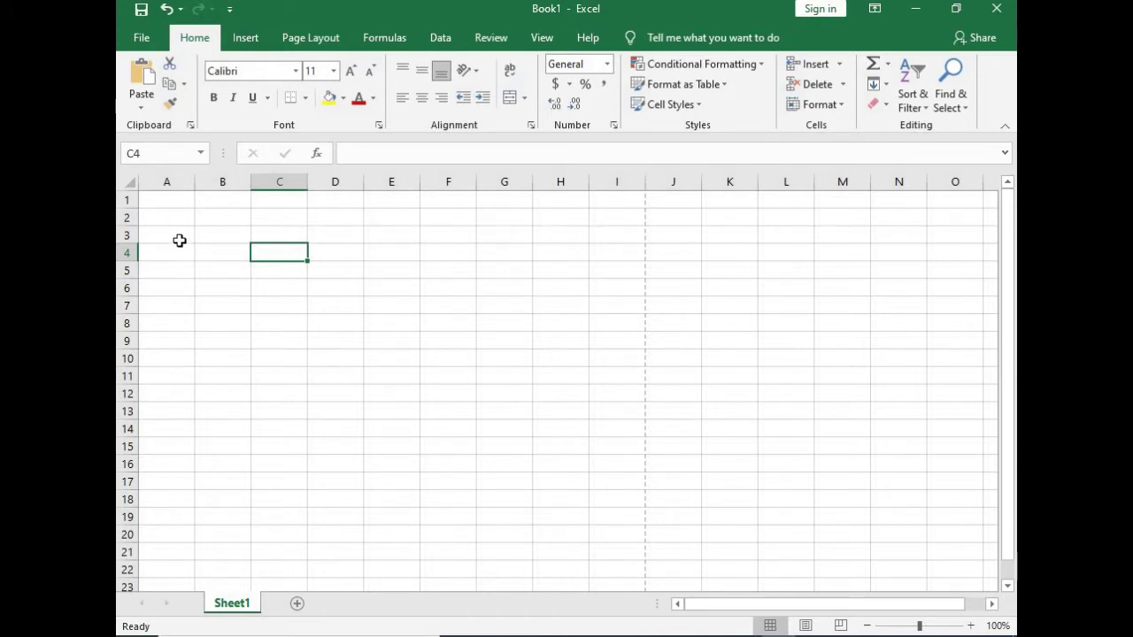
click(176, 180)
click(242, 181)
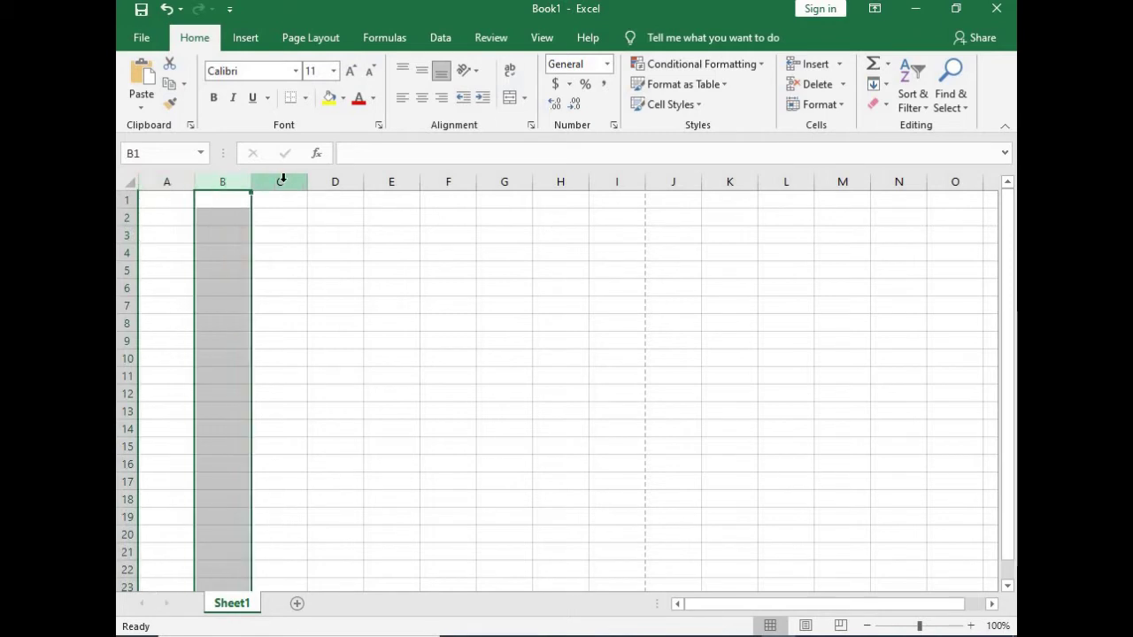
click(283, 180)
click(336, 180)
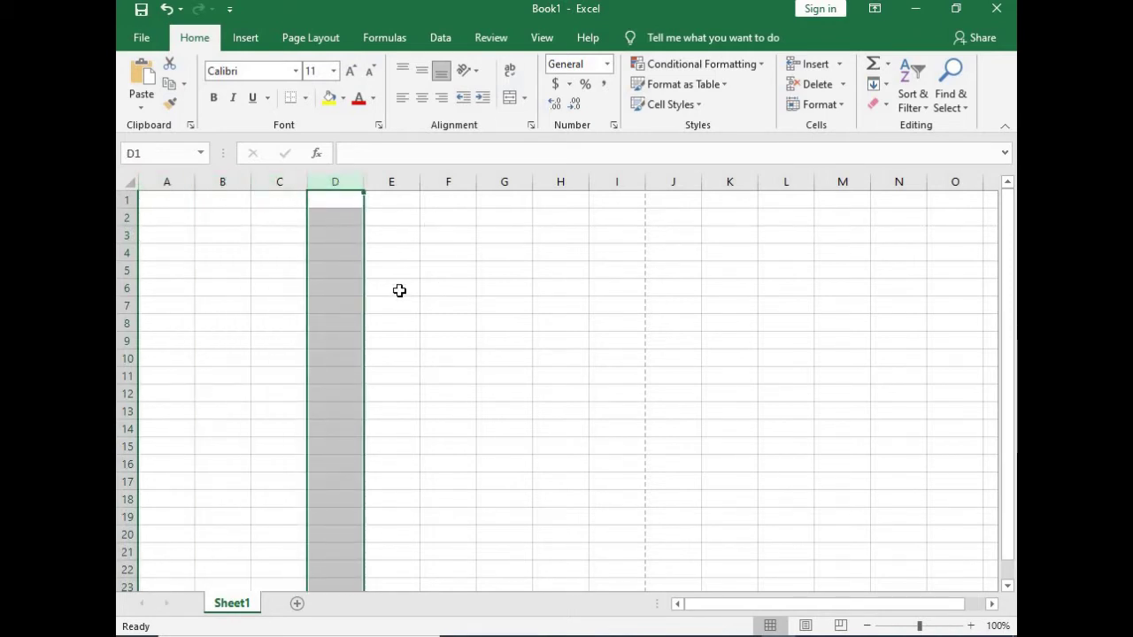
click(253, 255)
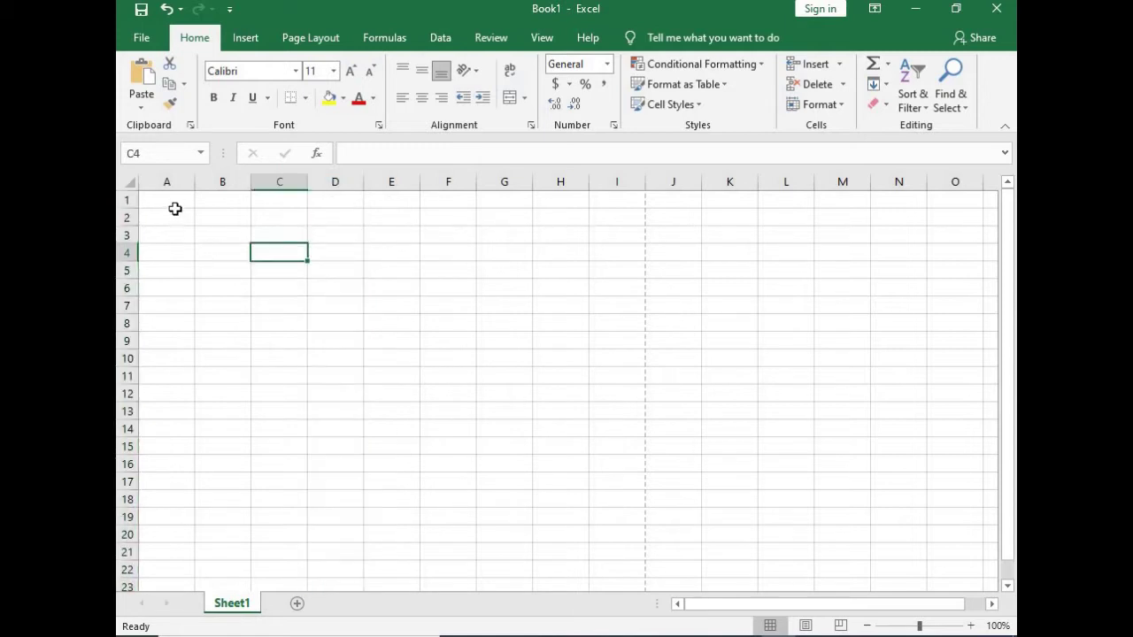
click(167, 201)
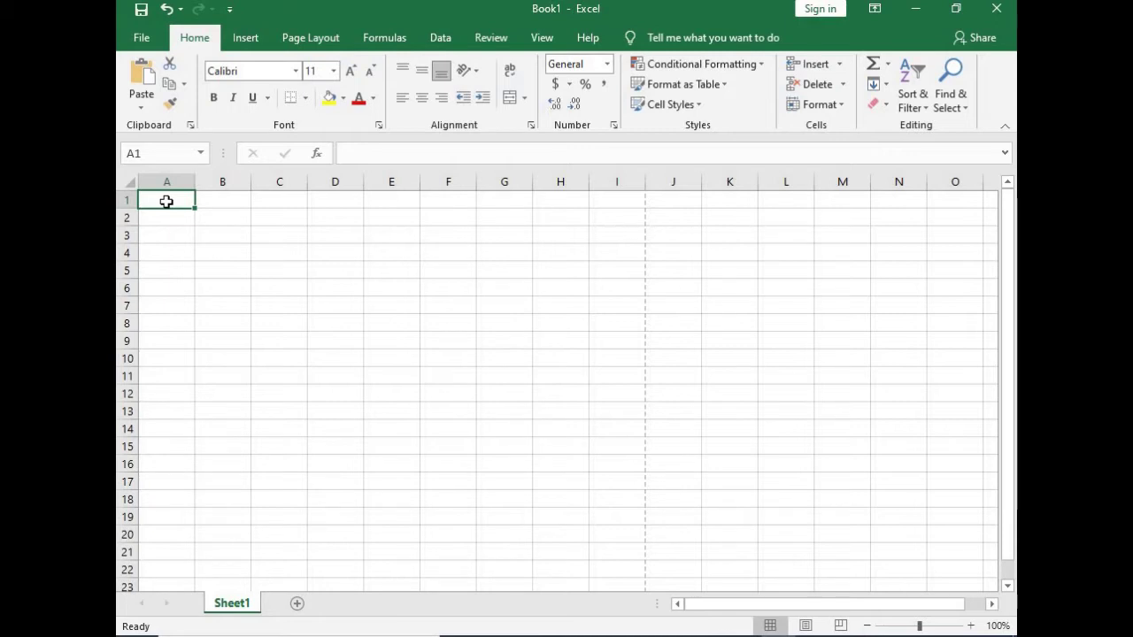
Jump to the sheet's last row and column XFD, then add Sheet2 and return to Sheet1.
key(ctrl+Down)
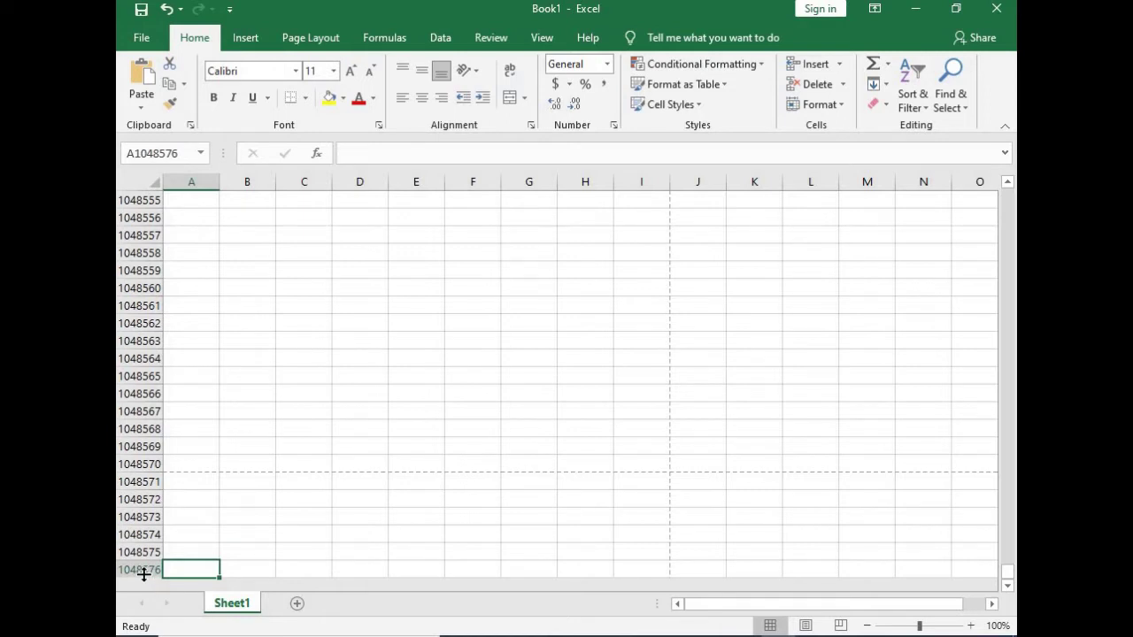
key(ctrl+Home)
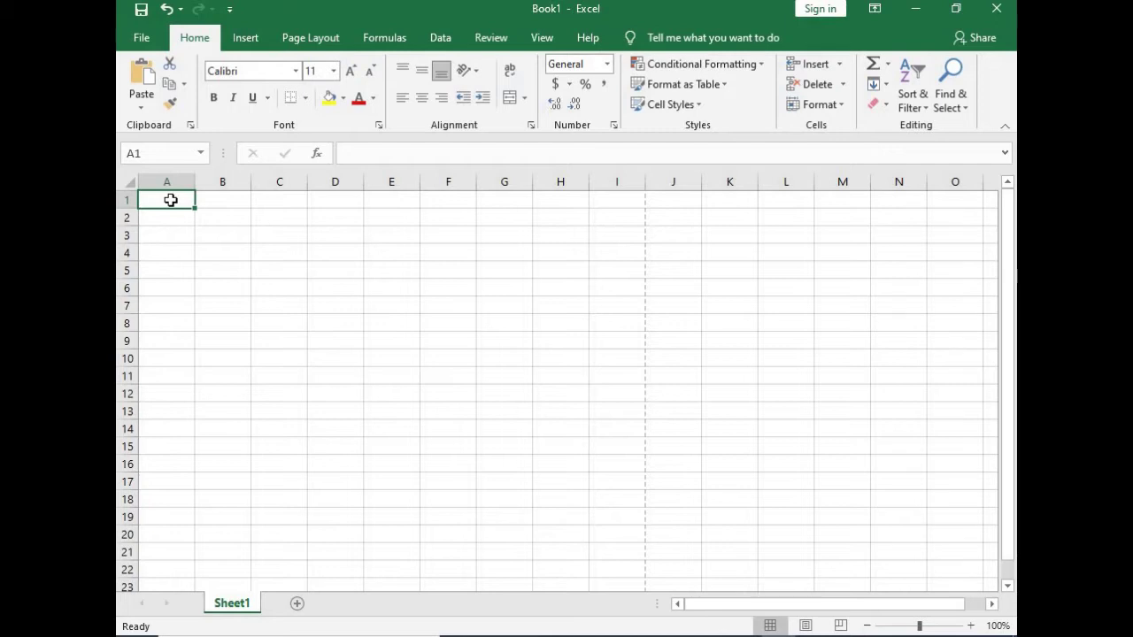
key(ctrl+Right)
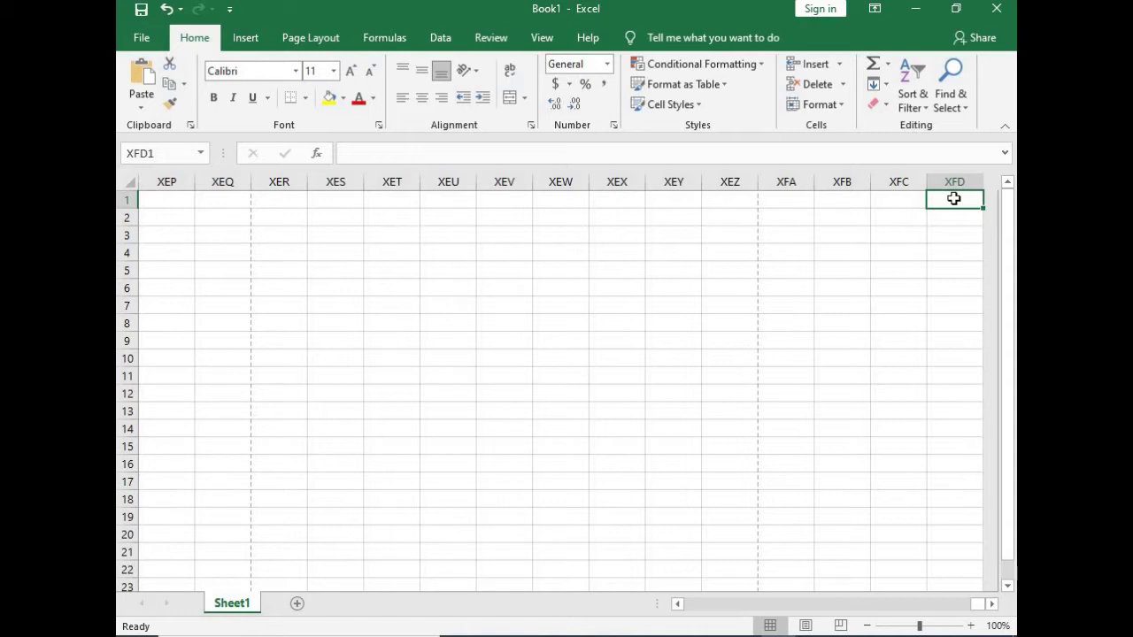
key(ctrl+Home)
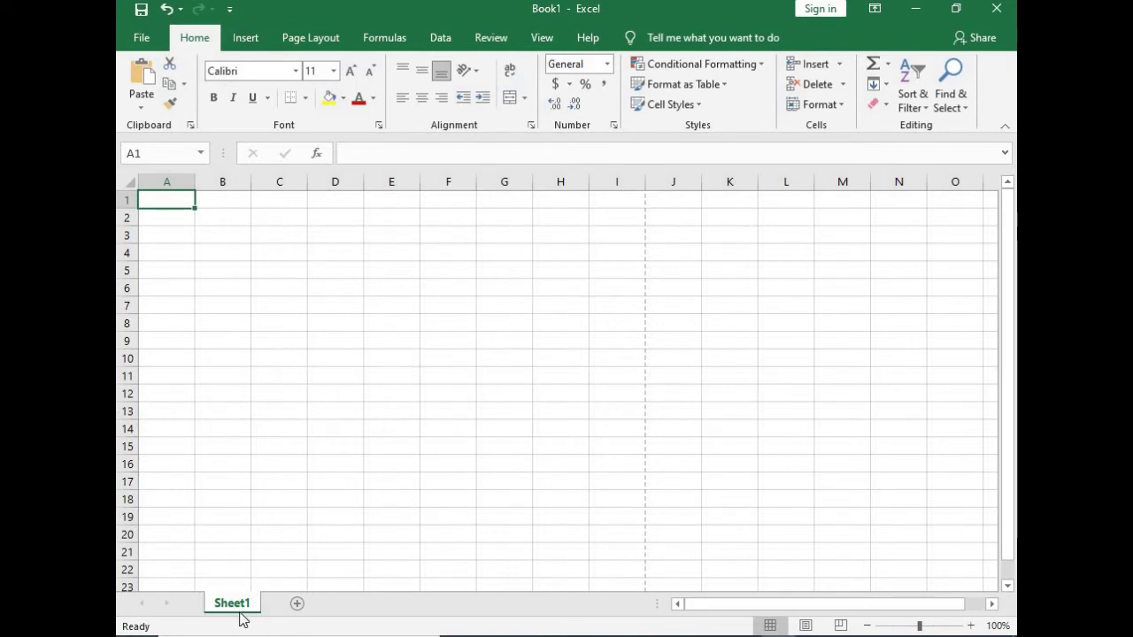
click(297, 602)
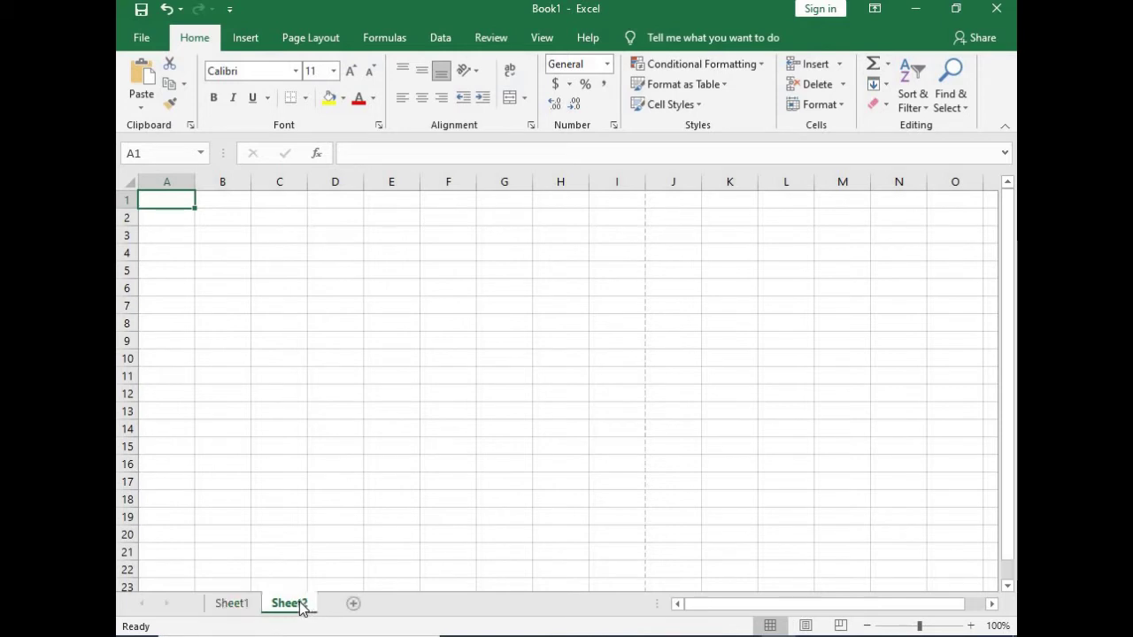
click(247, 607)
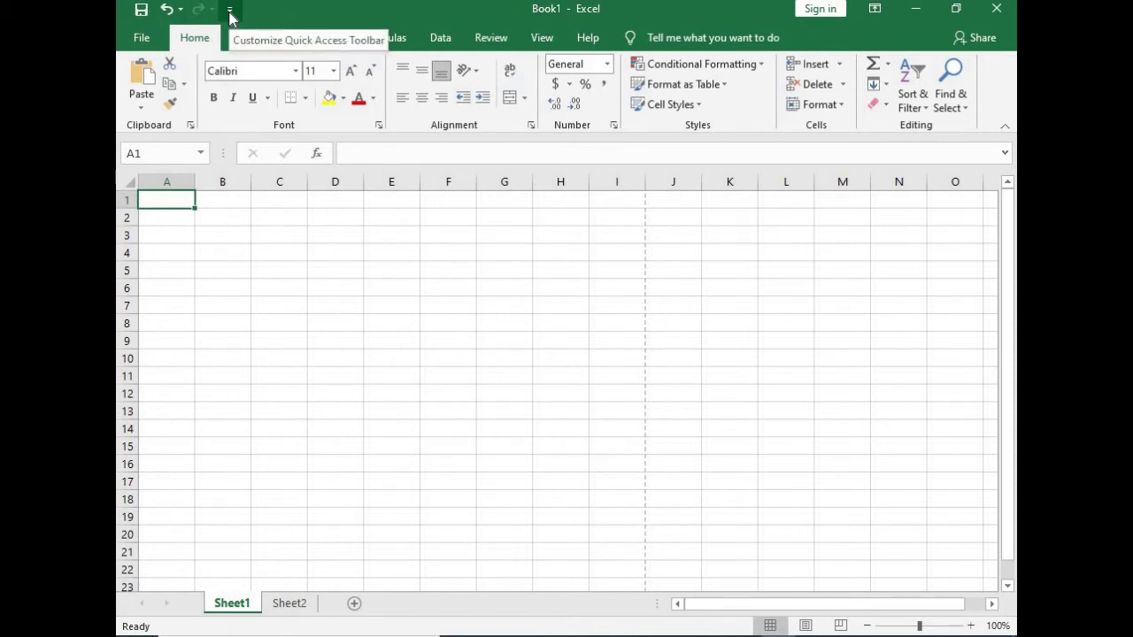
Check Open, Spelling, Touch/Mouse Mode, Sort Ascending and Sort Descending in the Quick Access Toolbar list.
click(229, 11)
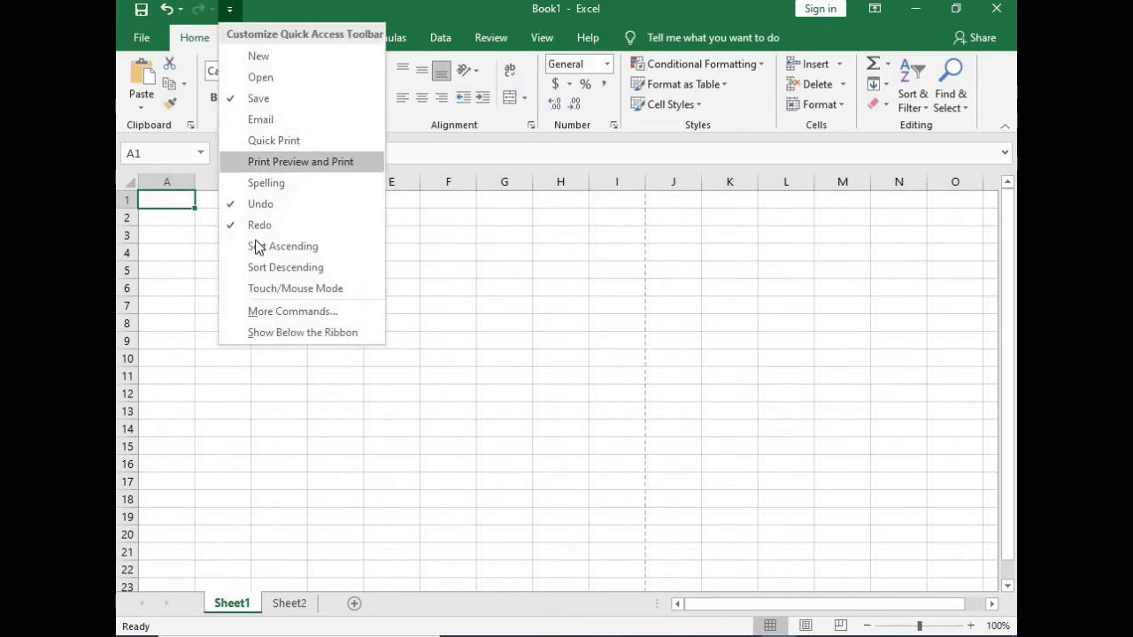
click(238, 80)
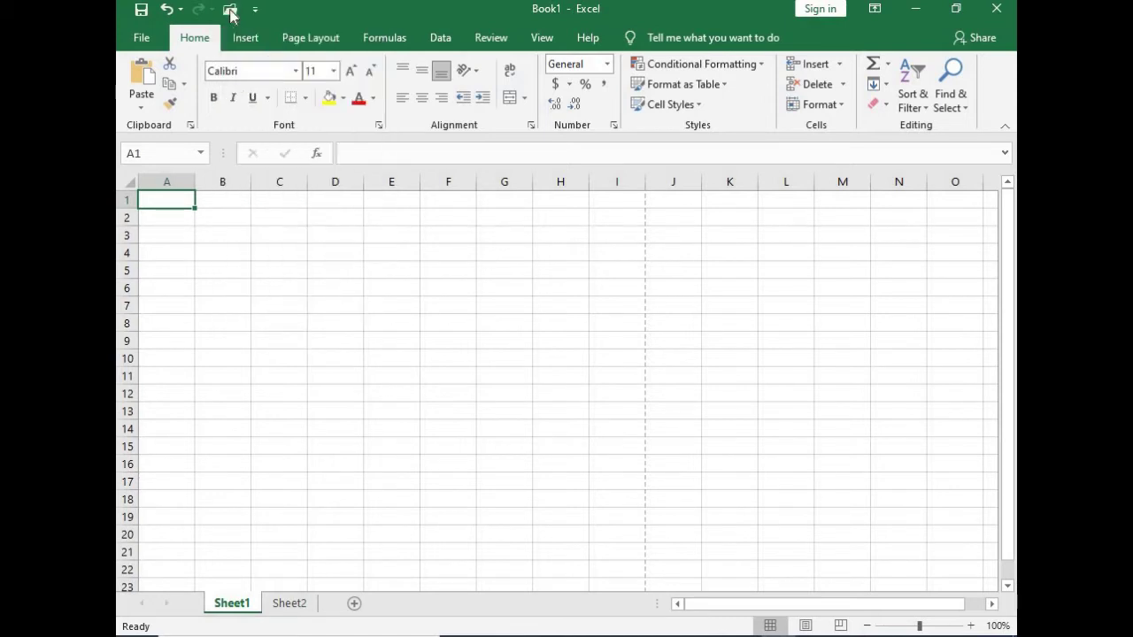
click(255, 10)
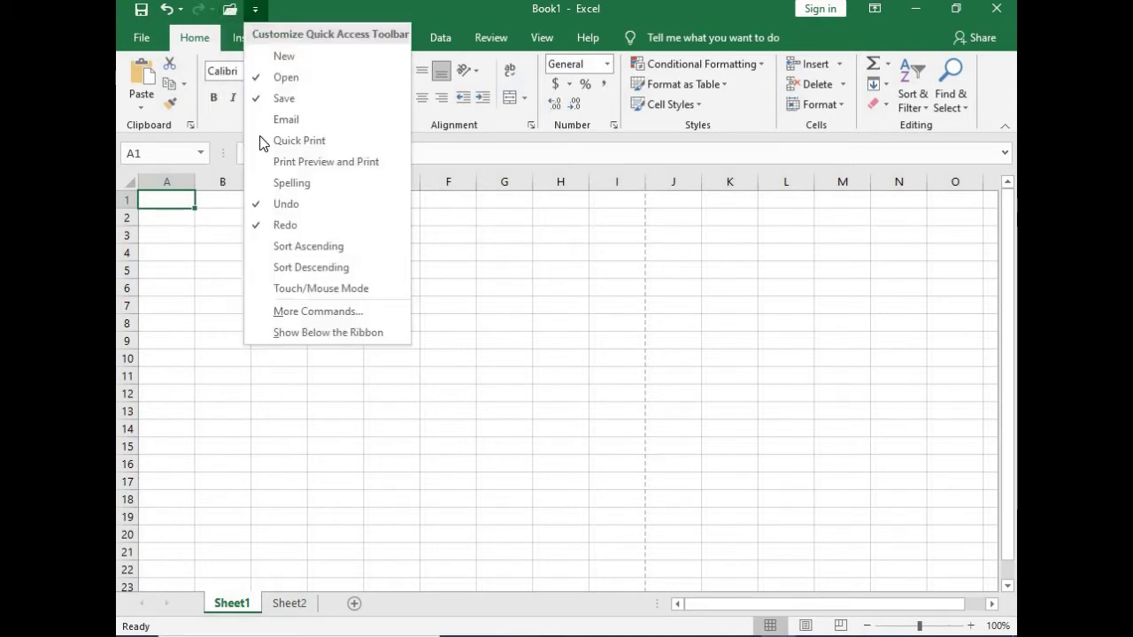
click(265, 183)
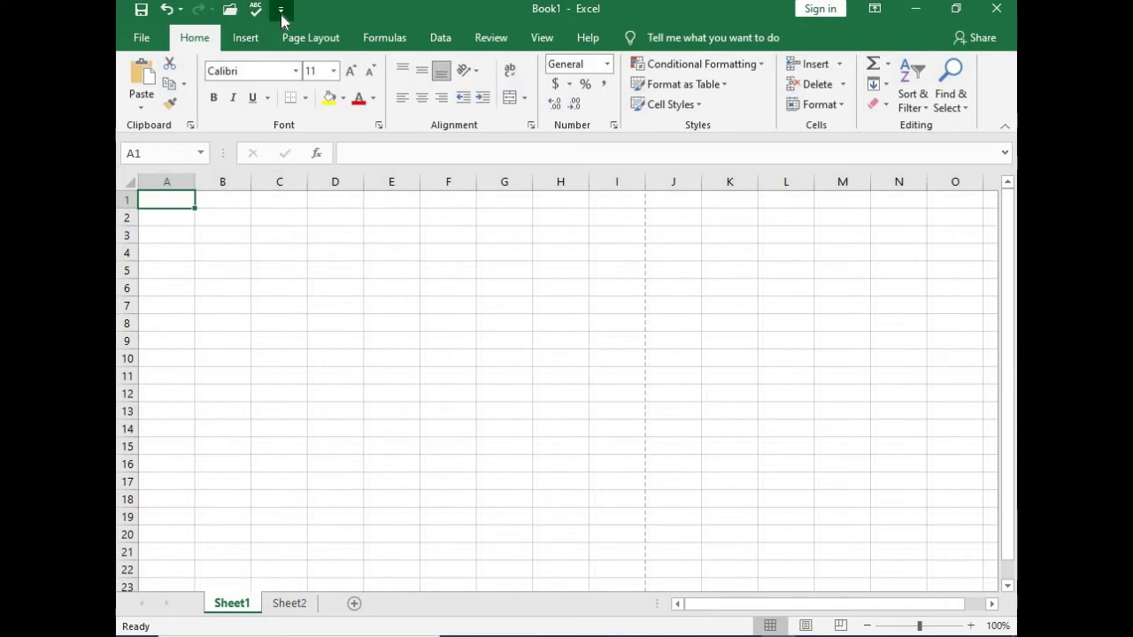
click(281, 11)
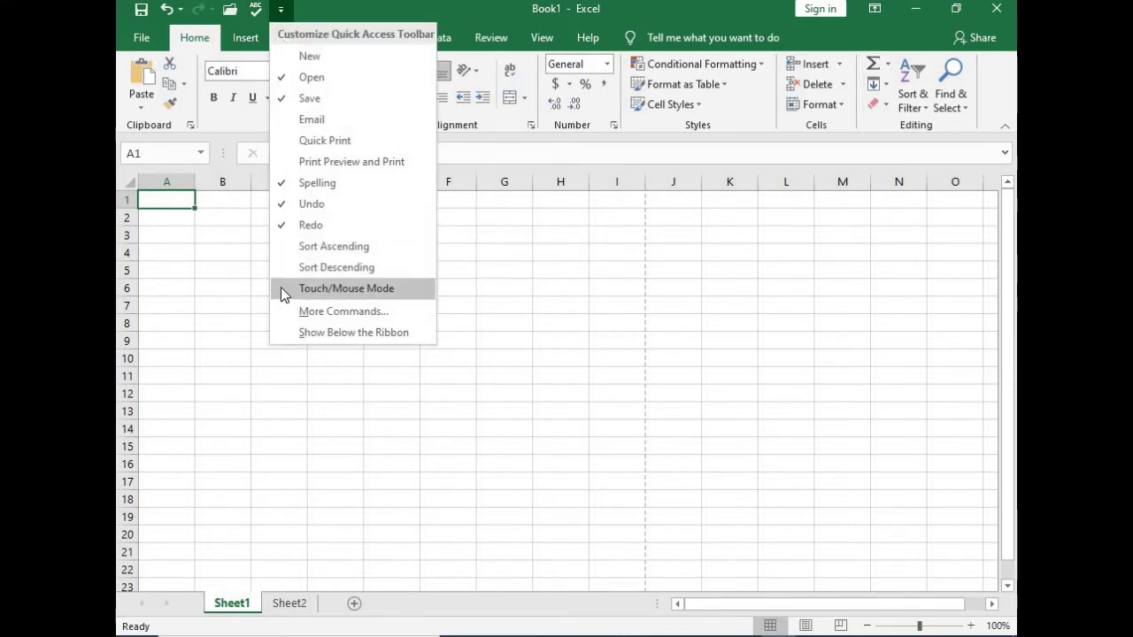
click(281, 291)
click(311, 14)
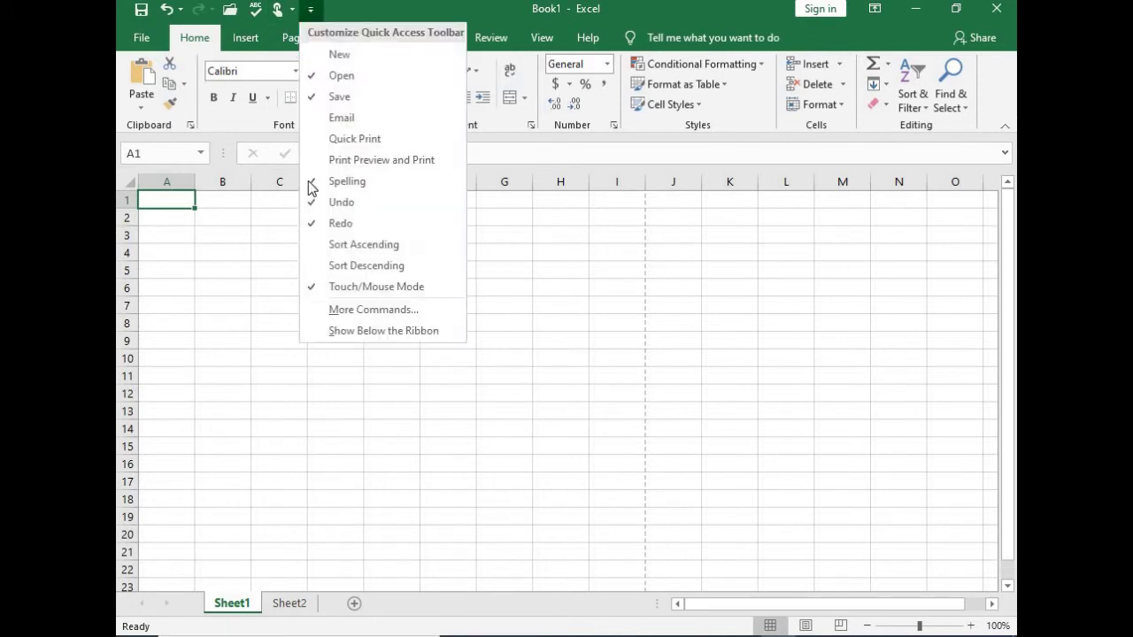
click(312, 248)
click(337, 12)
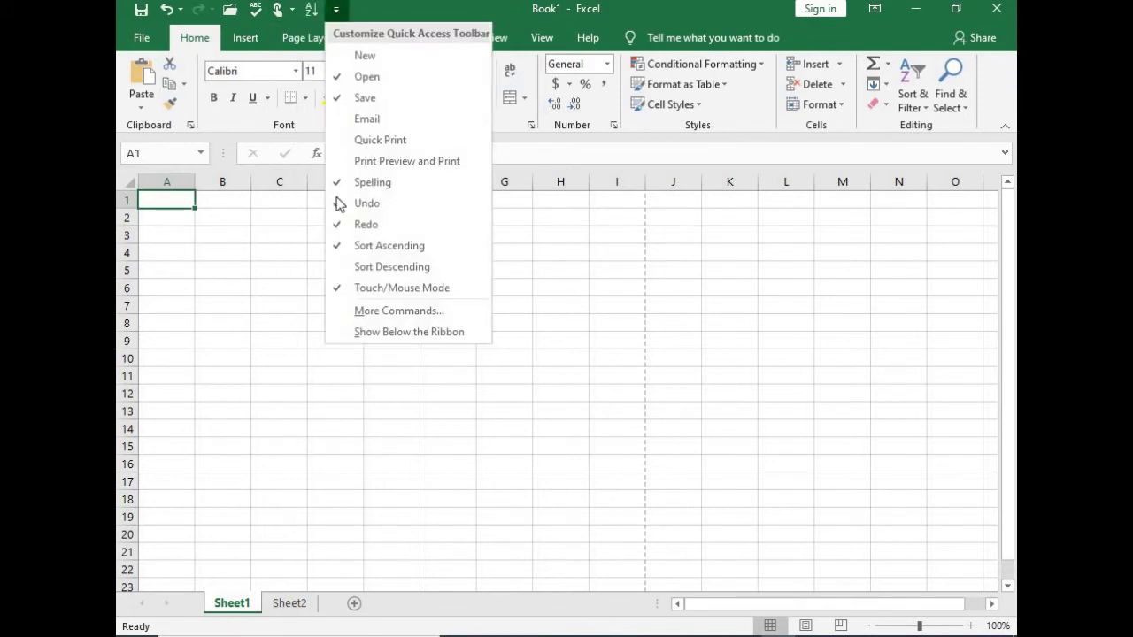
click(332, 268)
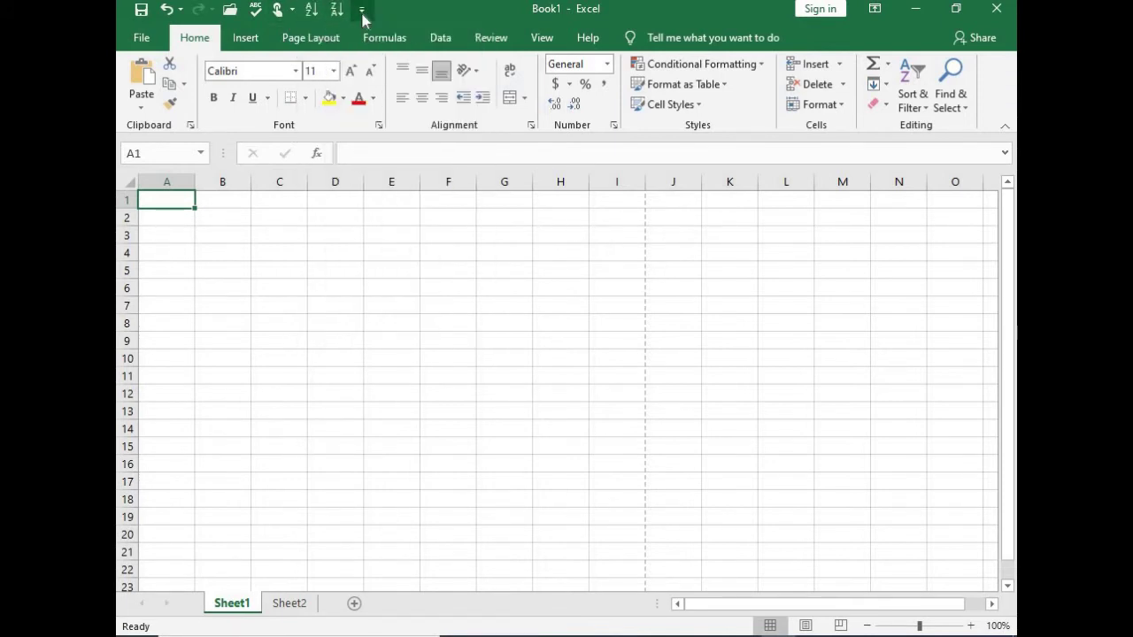
Try the new Open shortcut to view recent workbooks, then return to the sheet without saving.
click(361, 11)
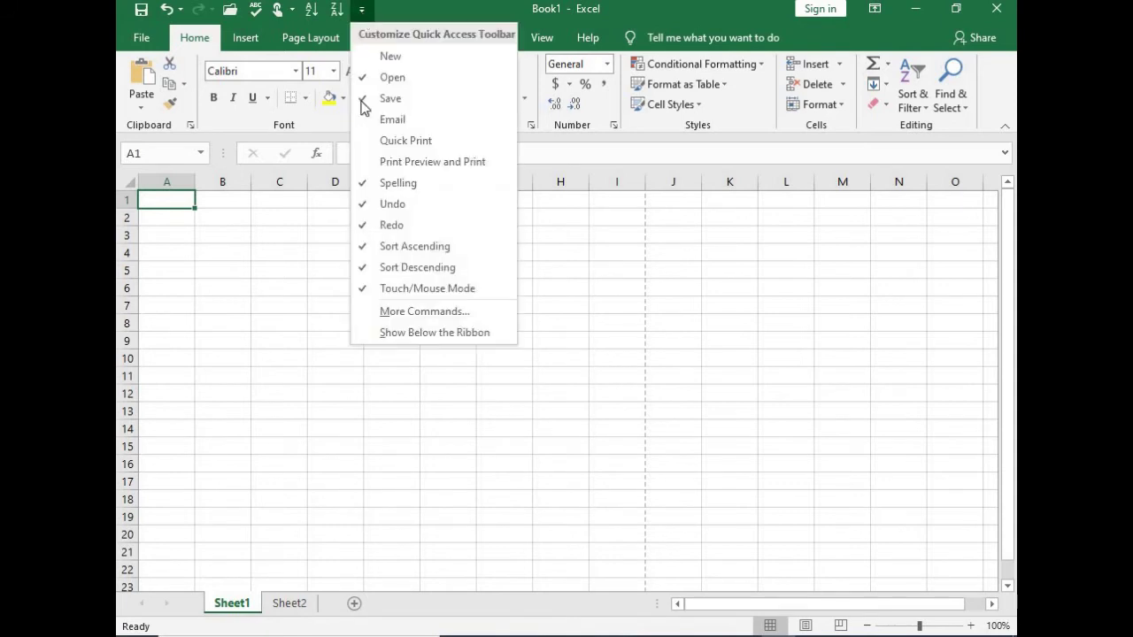
click(230, 11)
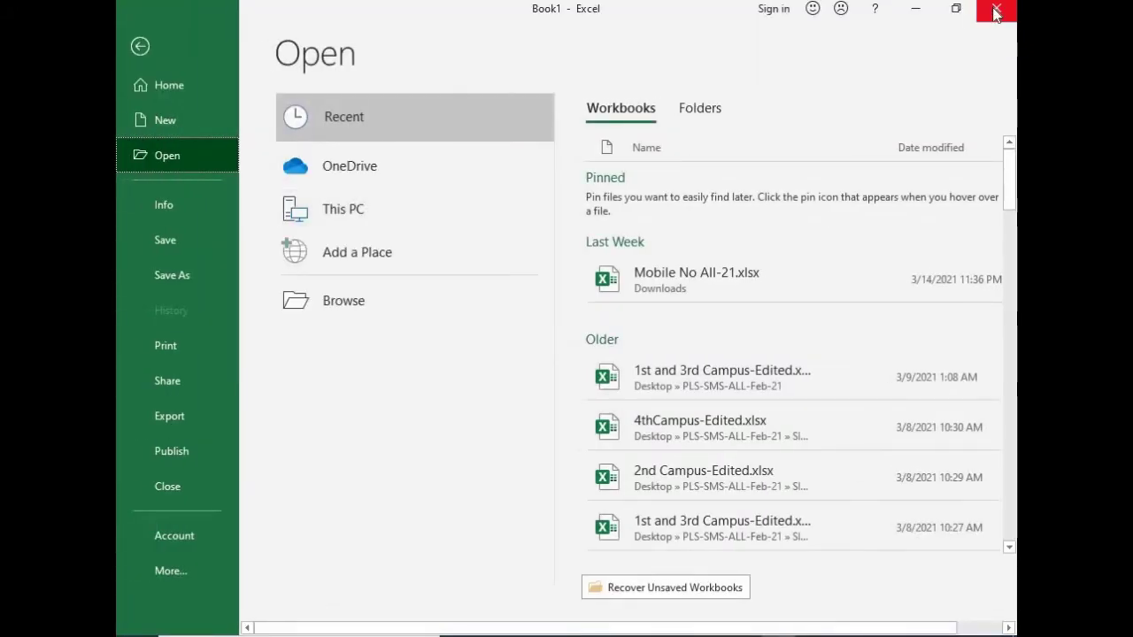
click(996, 8)
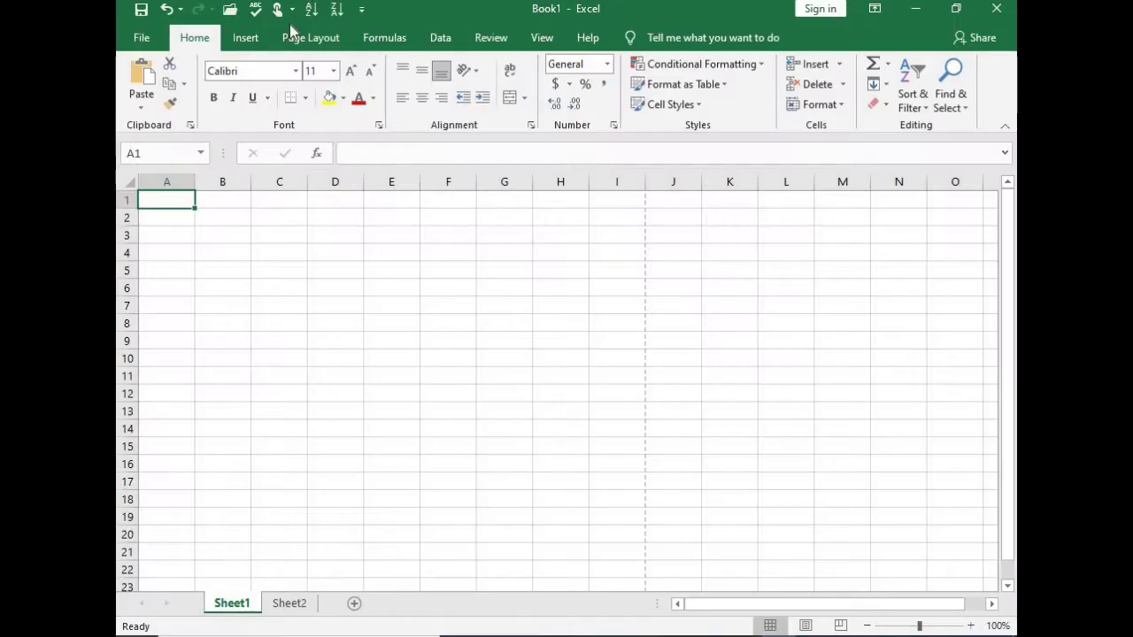
click(696, 279)
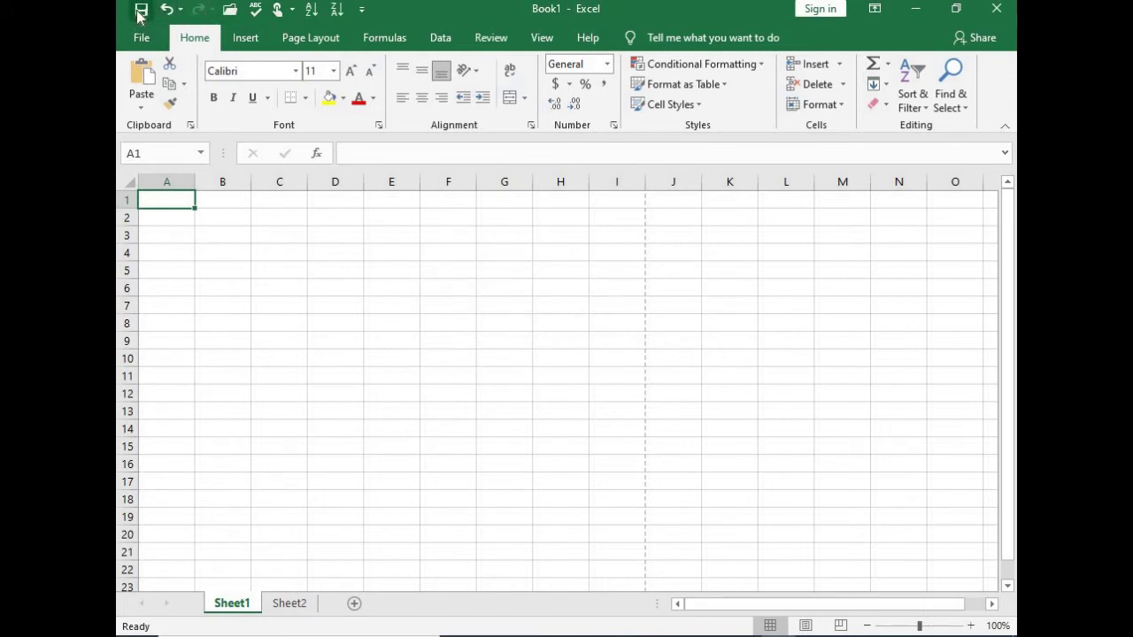
Uncheck Spelling, Undo, Sort Ascending, Sort Descending and Touch/Mouse Mode in the Customize Quick Access Toolbar list.
click(363, 10)
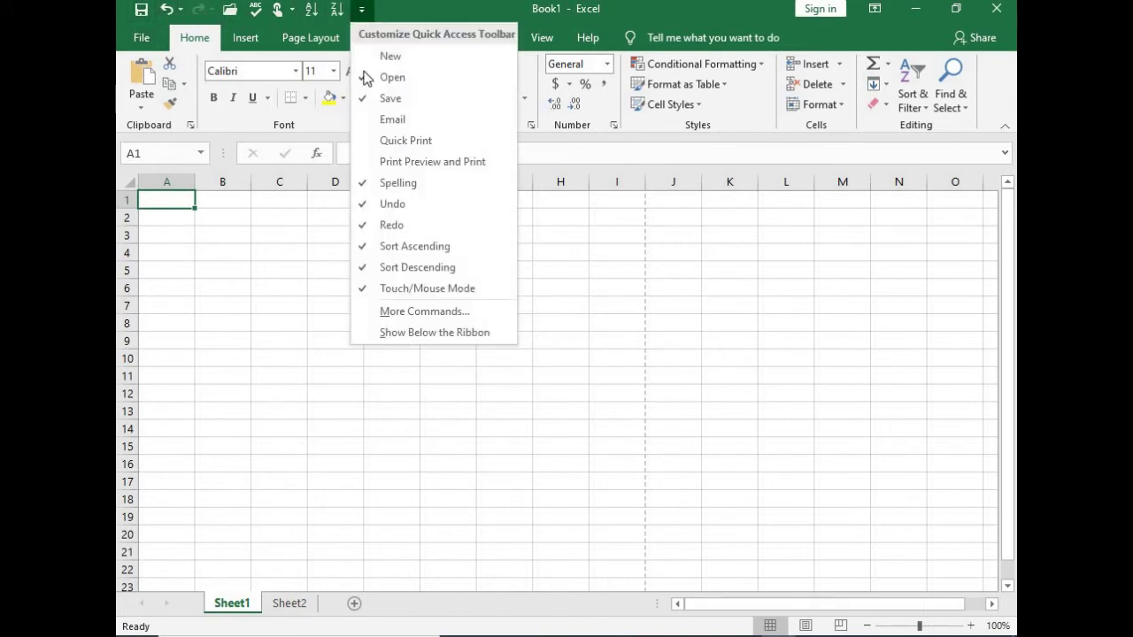
click(361, 186)
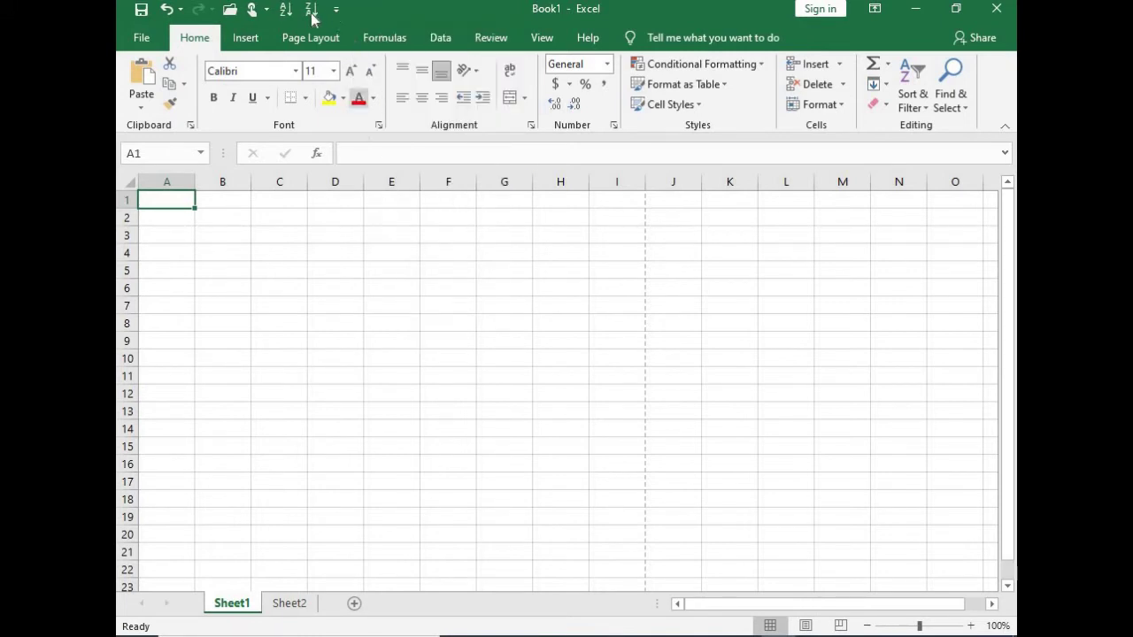
click(336, 10)
click(345, 204)
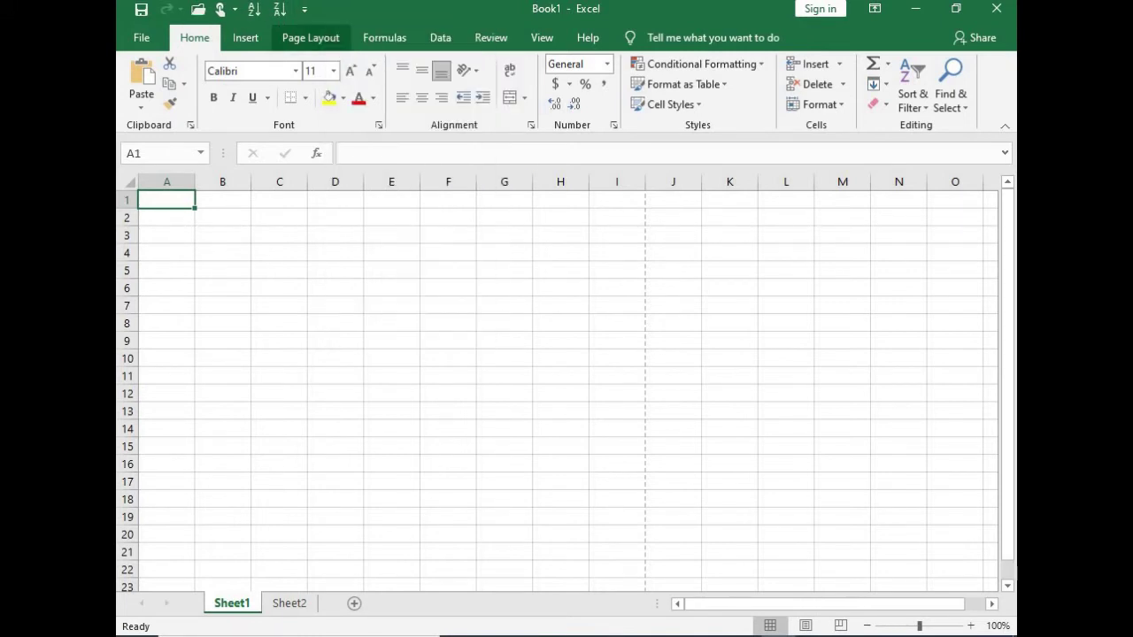
click(304, 9)
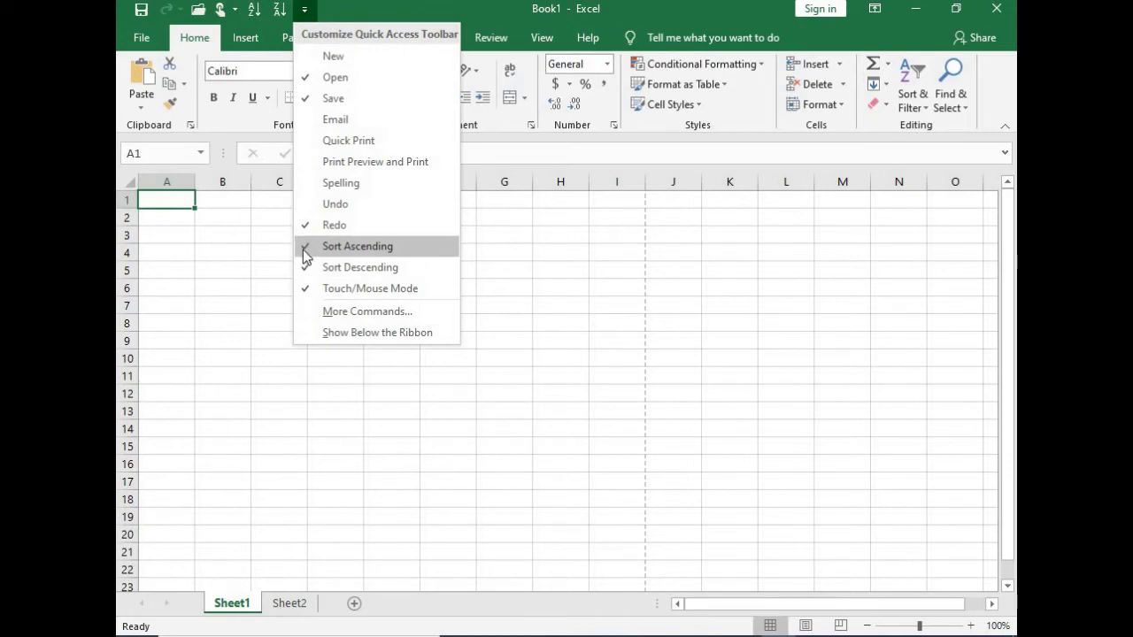
click(303, 250)
click(279, 9)
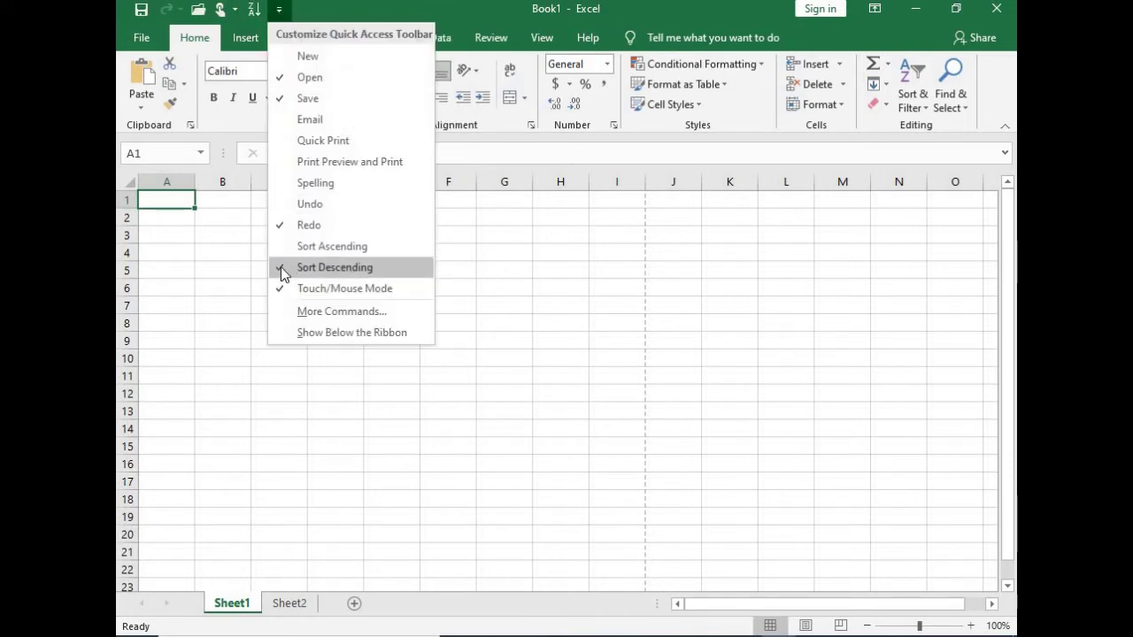
click(282, 268)
click(253, 9)
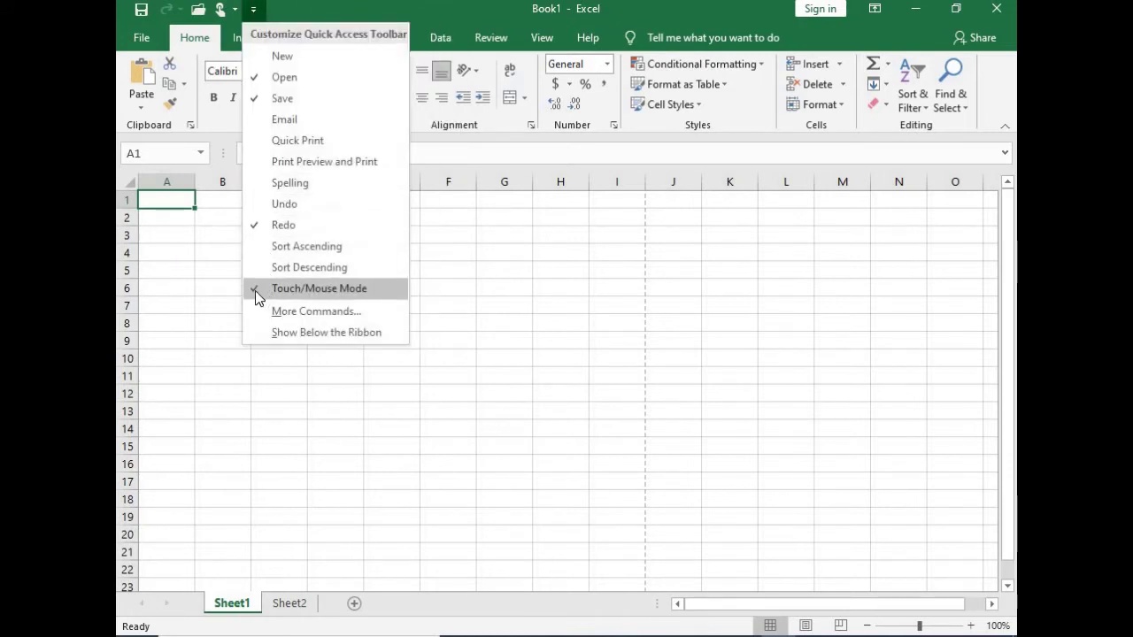
click(261, 289)
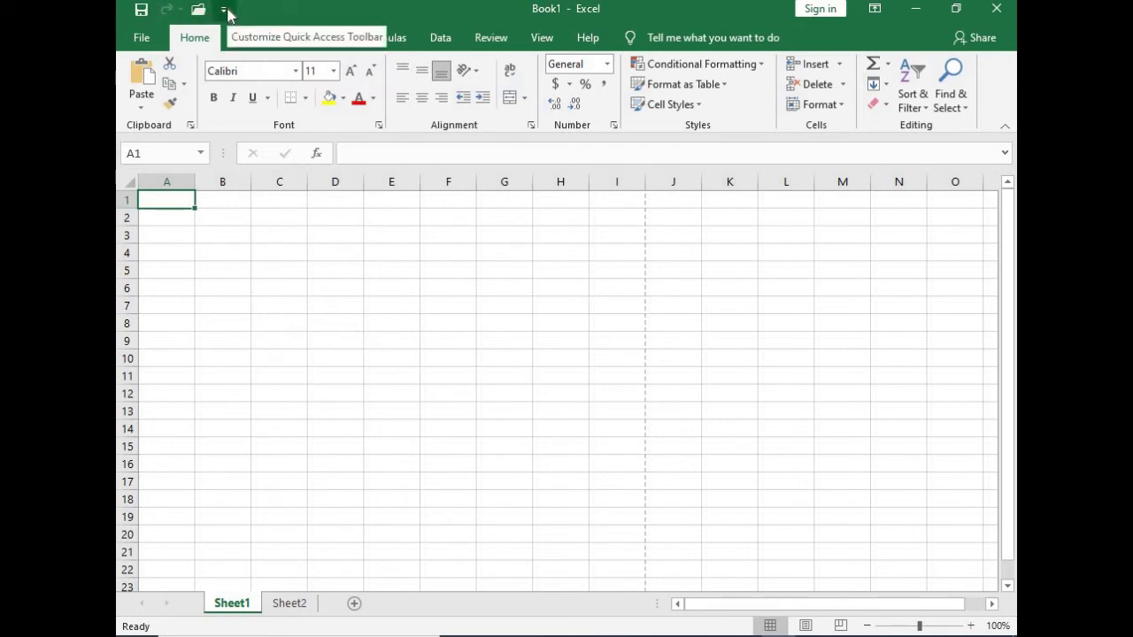
click(146, 39)
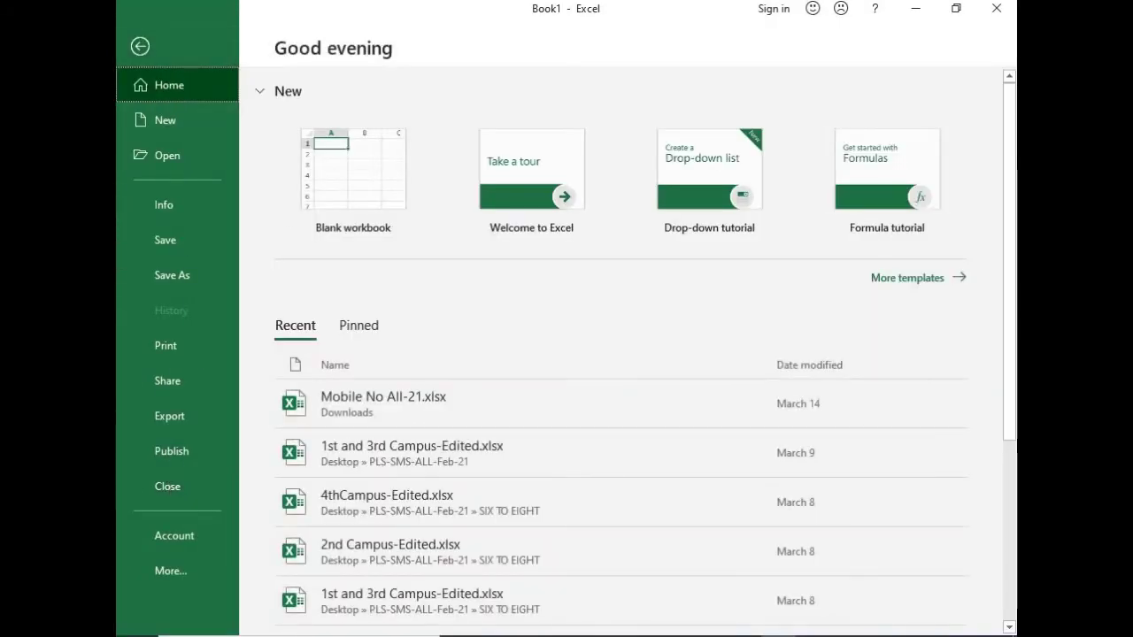
click(139, 46)
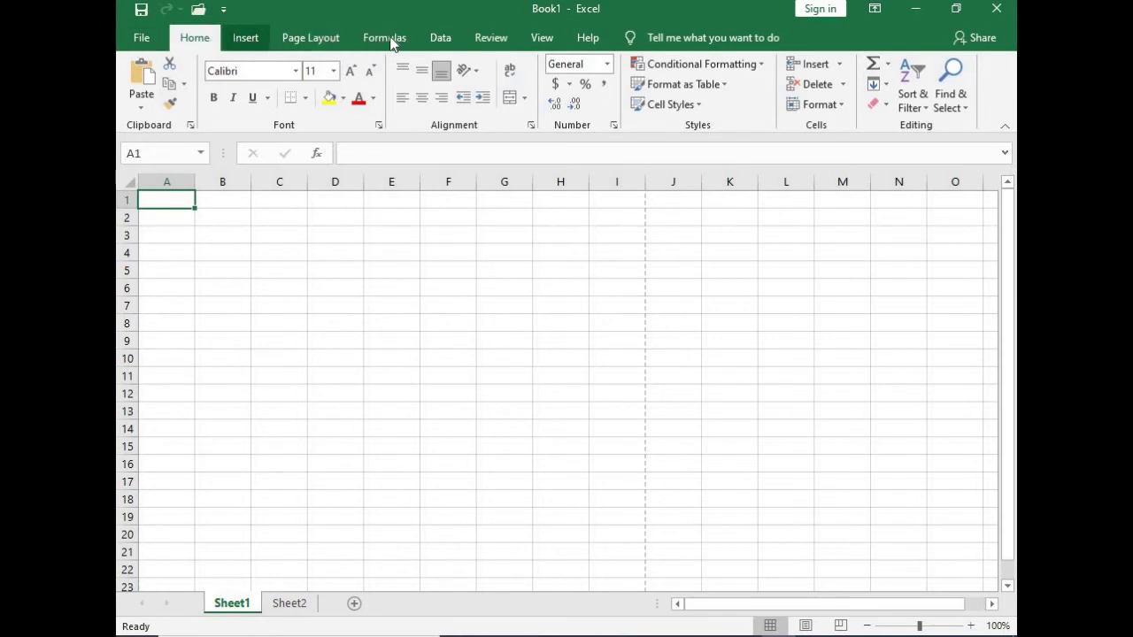
Browse the File, Insert, Page Layout, Formulas and Data ribbon tabs, ending back on Home.
scroll(480, 37, down, 1)
scroll(490, 39, down, 1)
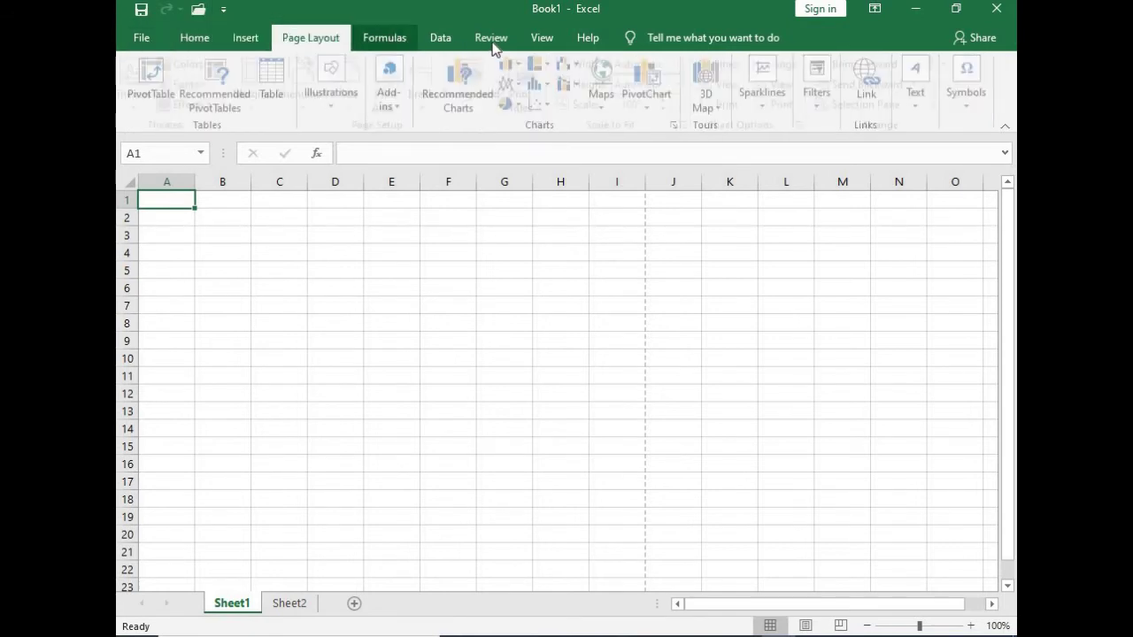
scroll(493, 44, down, 1)
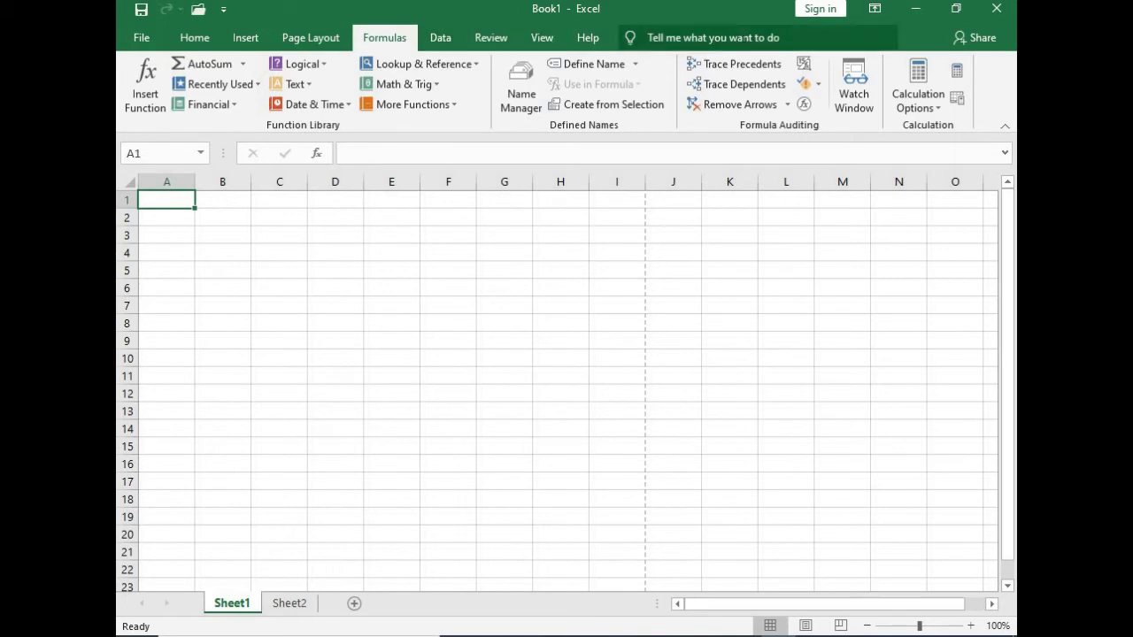
click(147, 41)
click(135, 45)
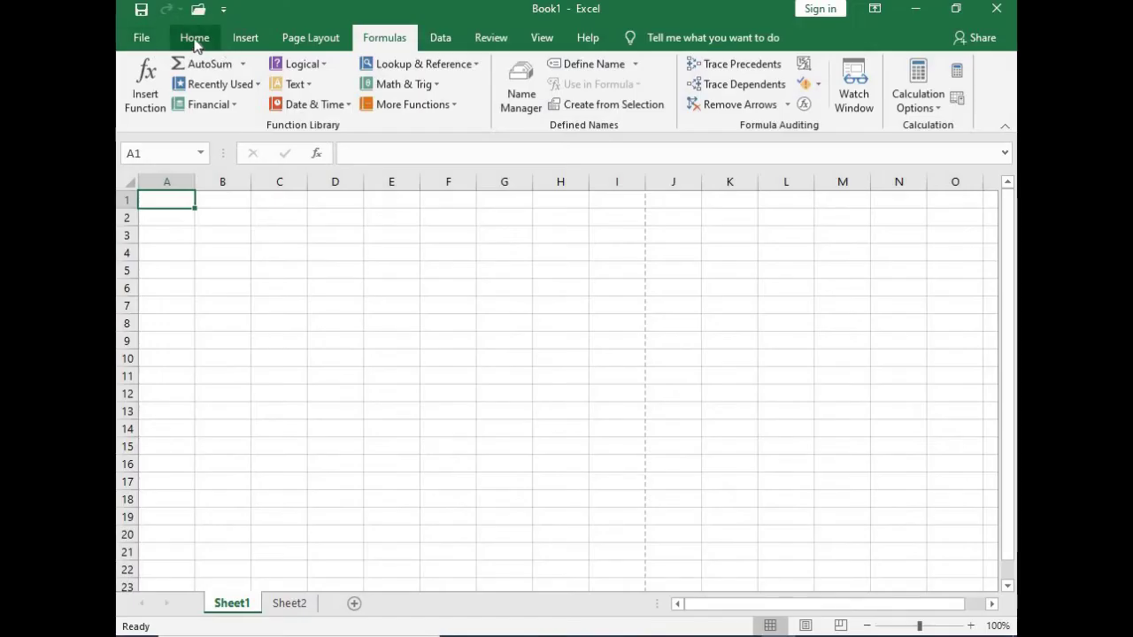
click(193, 41)
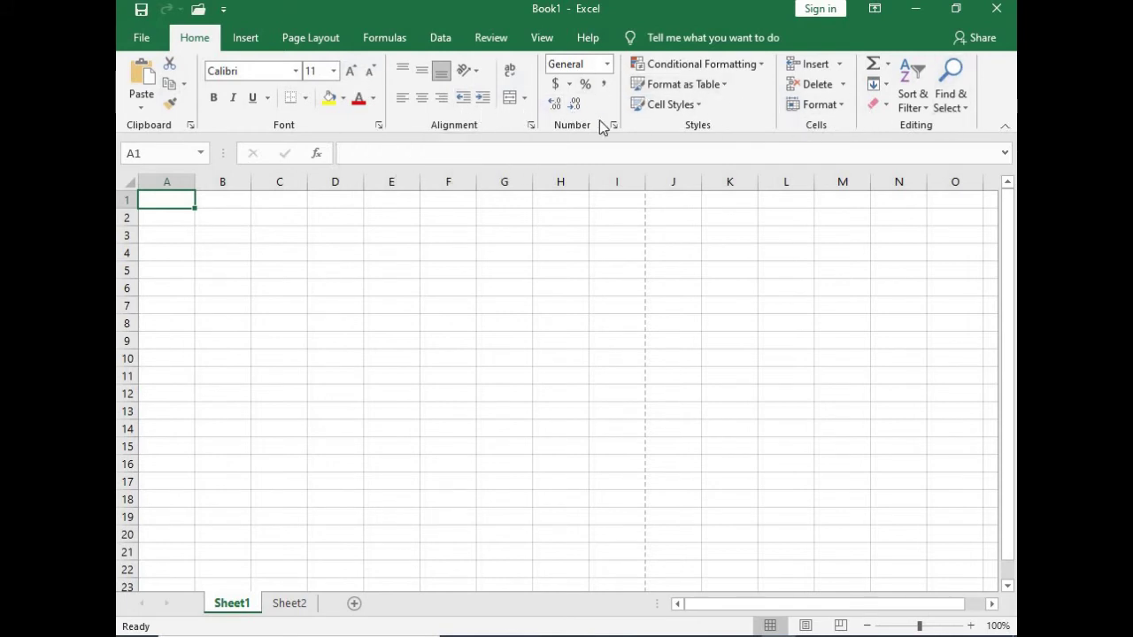
click(246, 40)
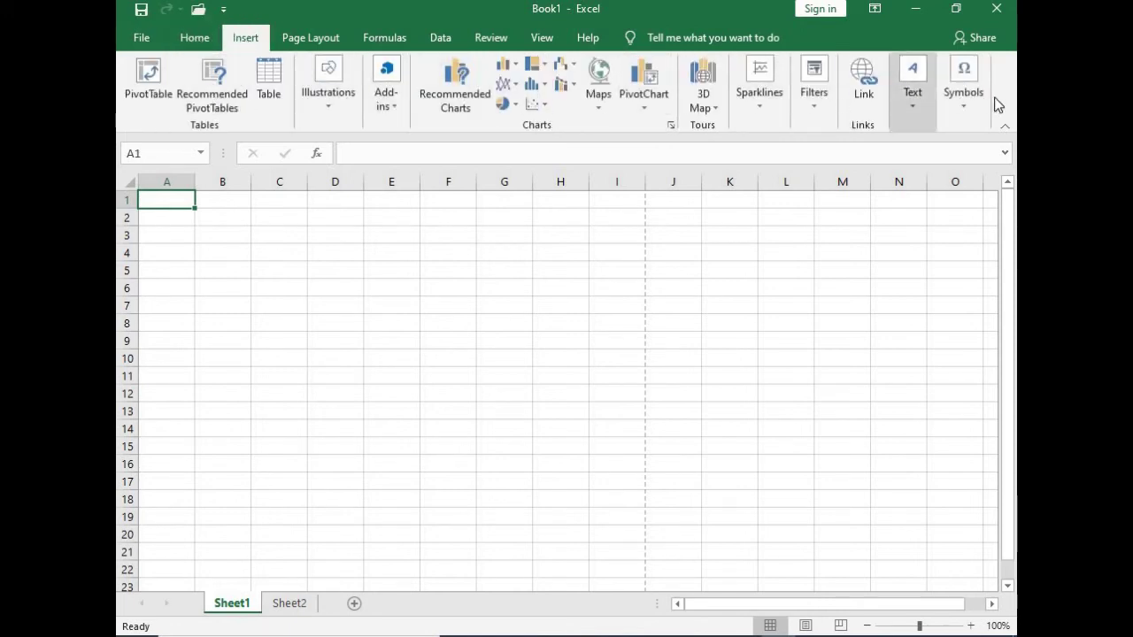
click(311, 41)
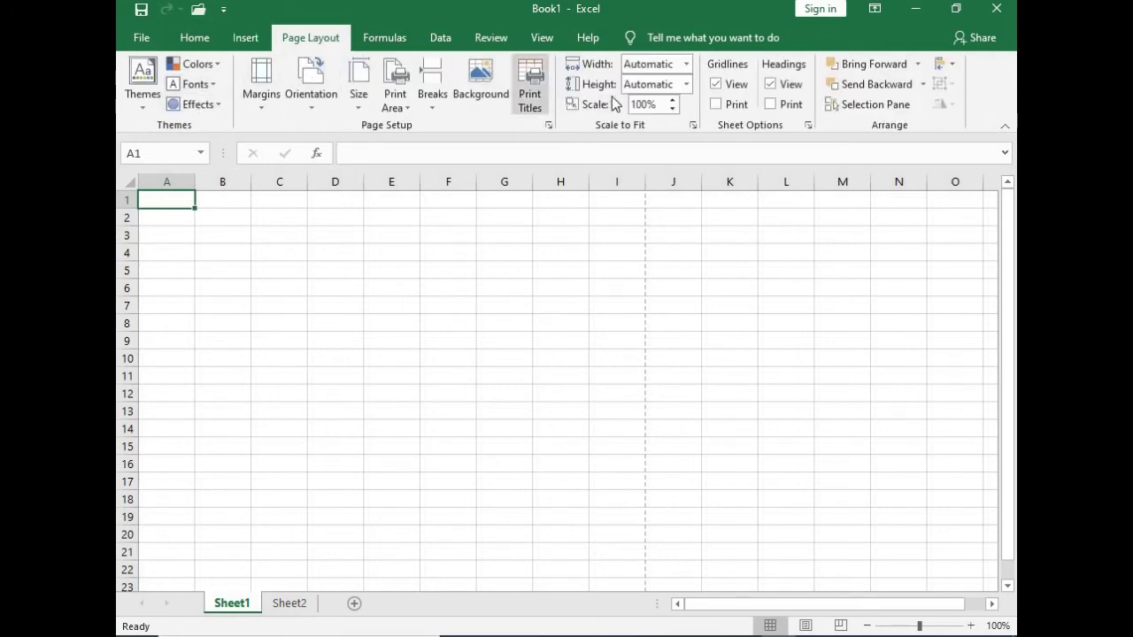
click(387, 49)
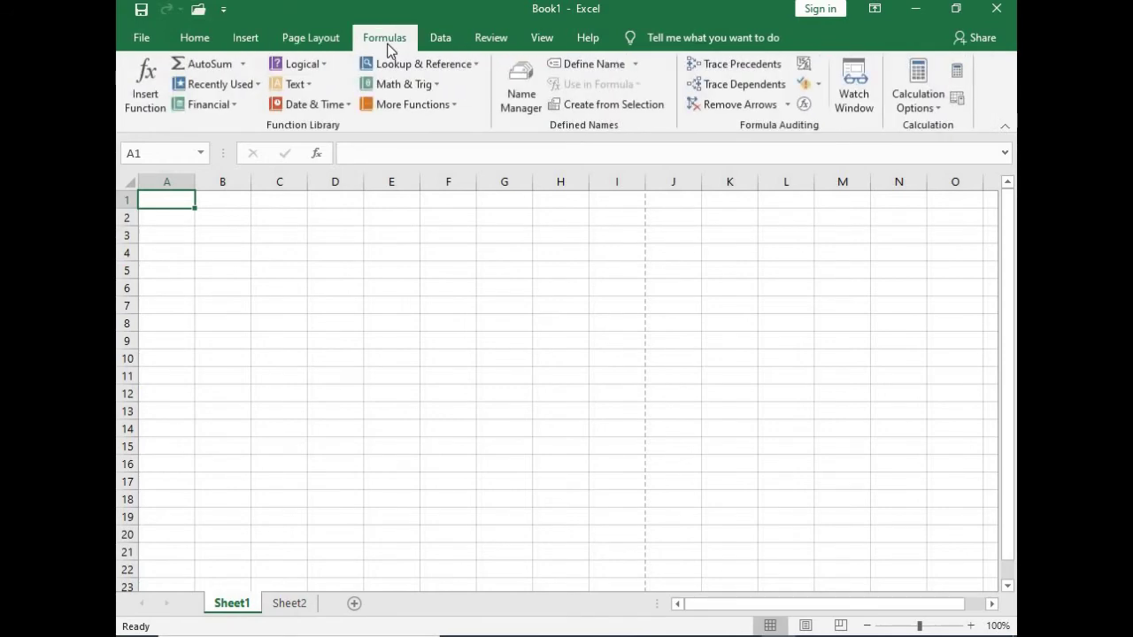
click(441, 38)
click(188, 40)
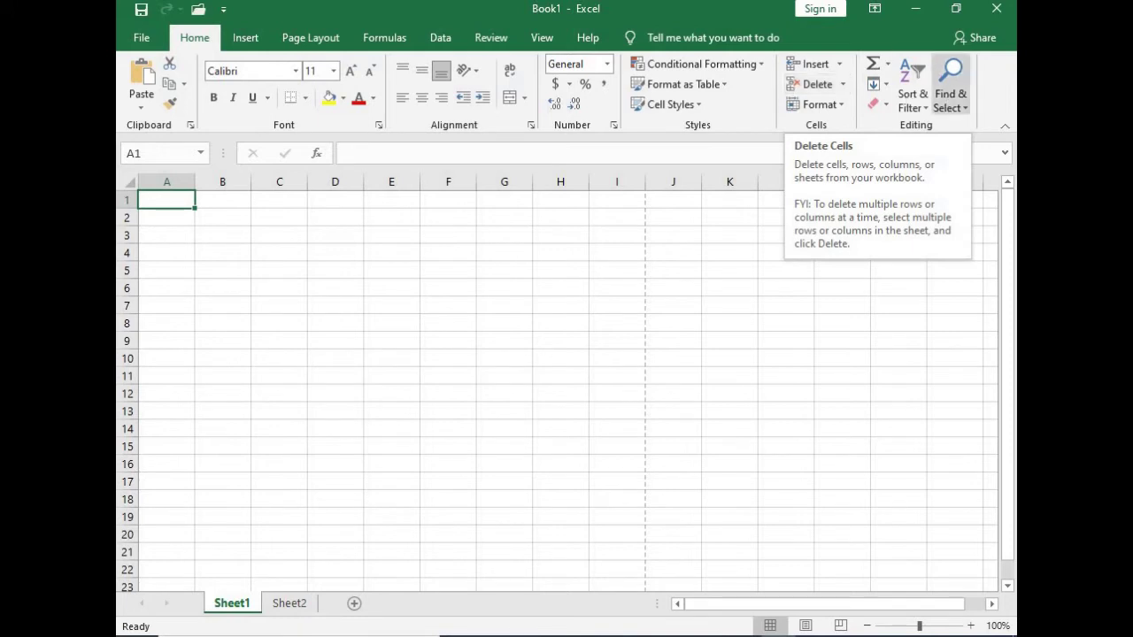
click(874, 9)
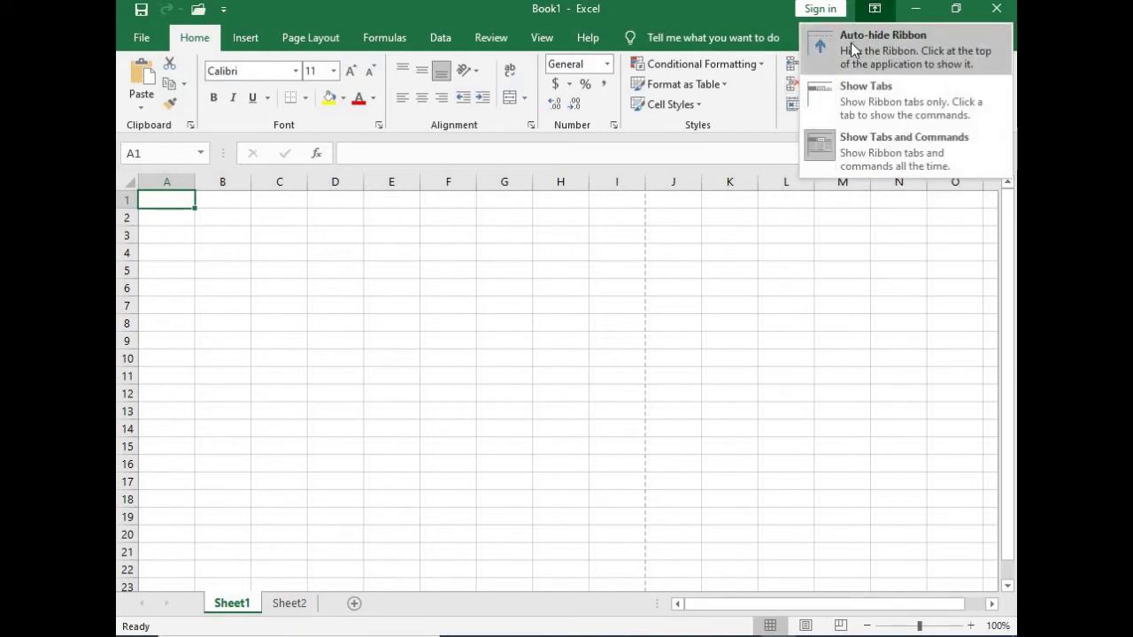
click(899, 44)
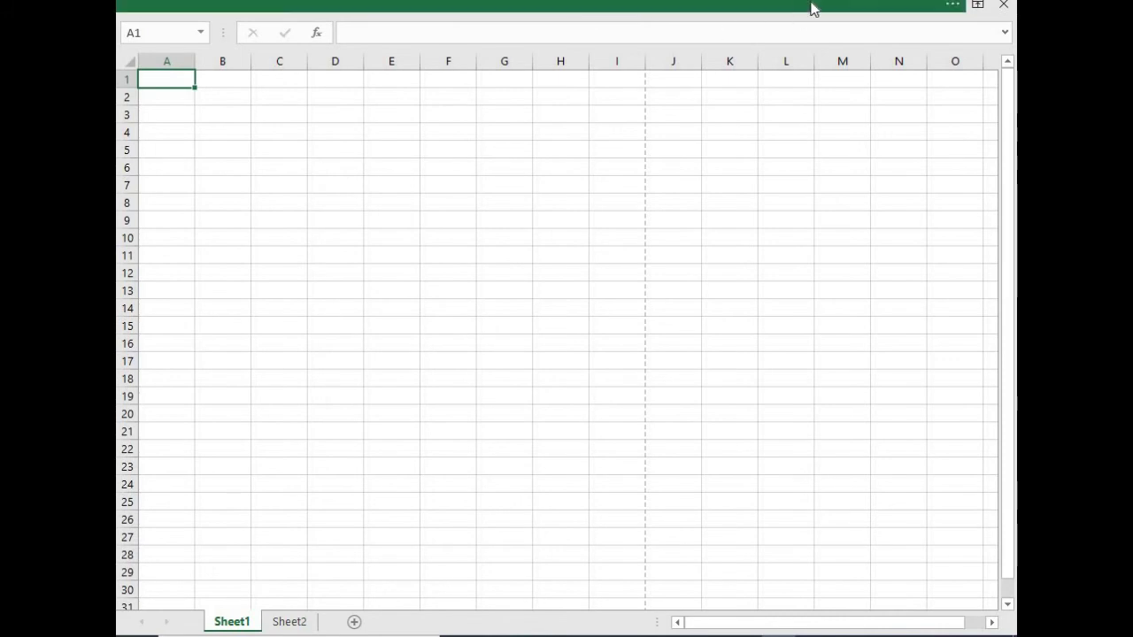
click(967, 5)
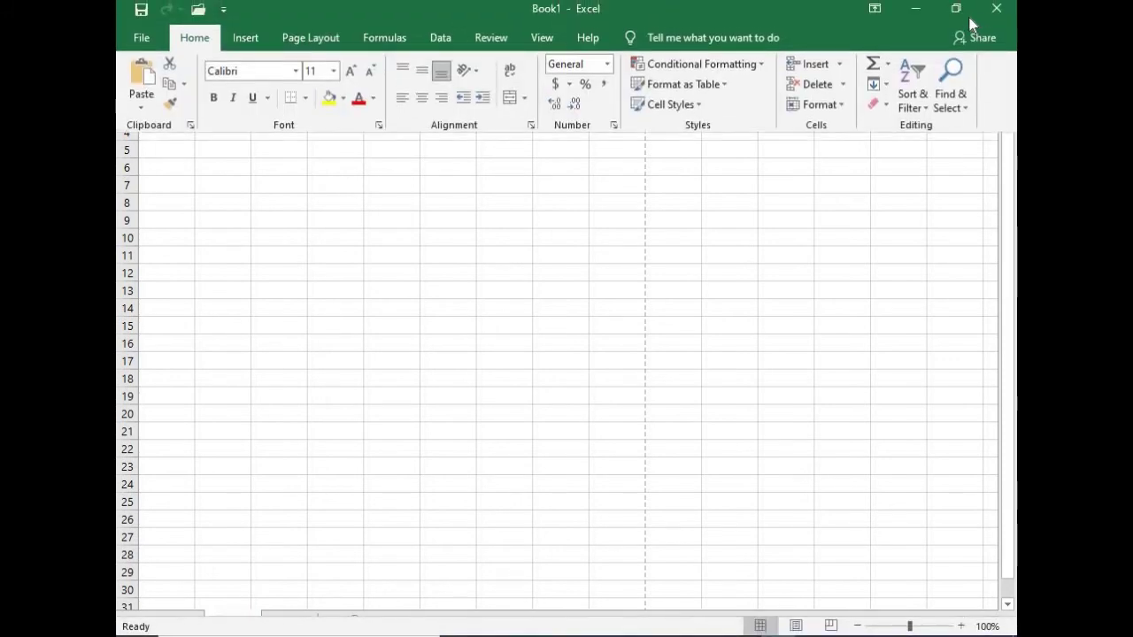
click(874, 9)
click(840, 44)
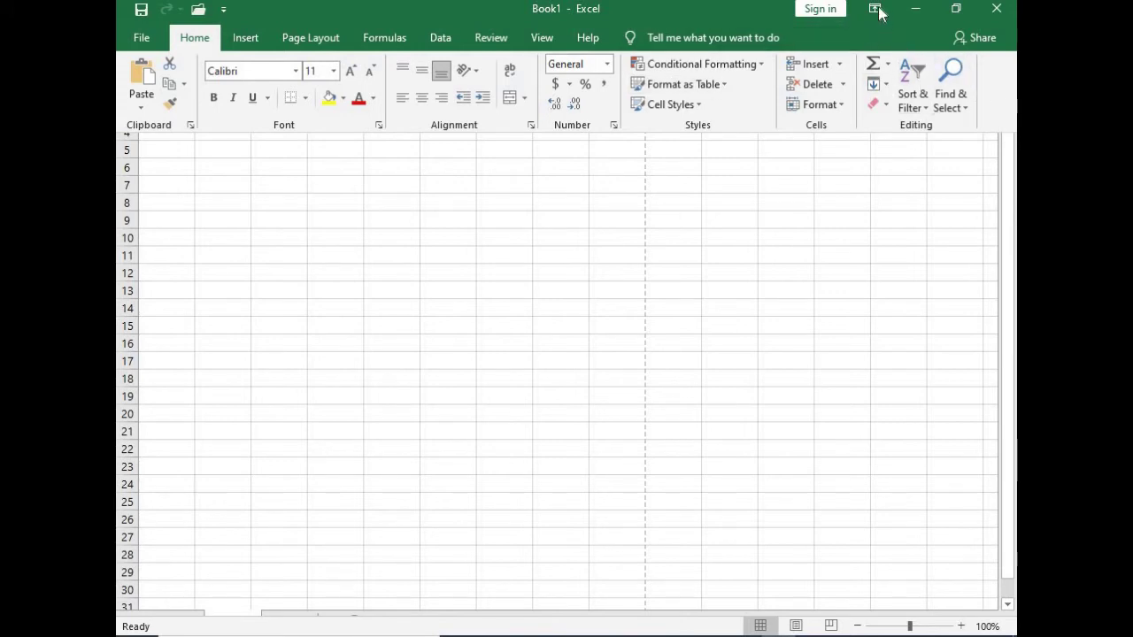
click(876, 10)
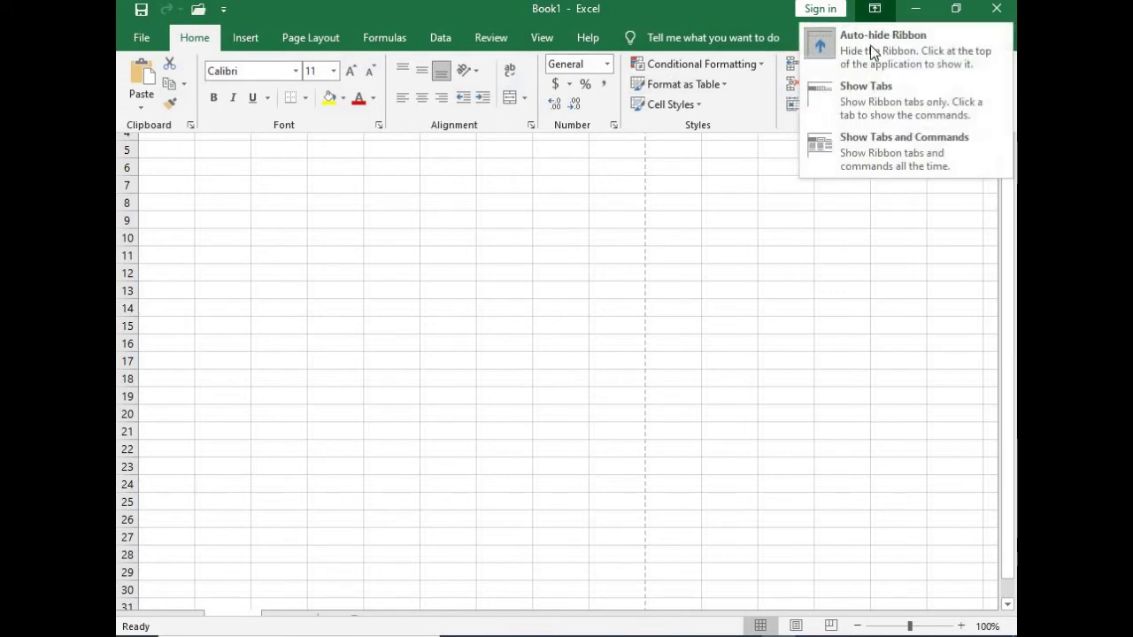
click(884, 102)
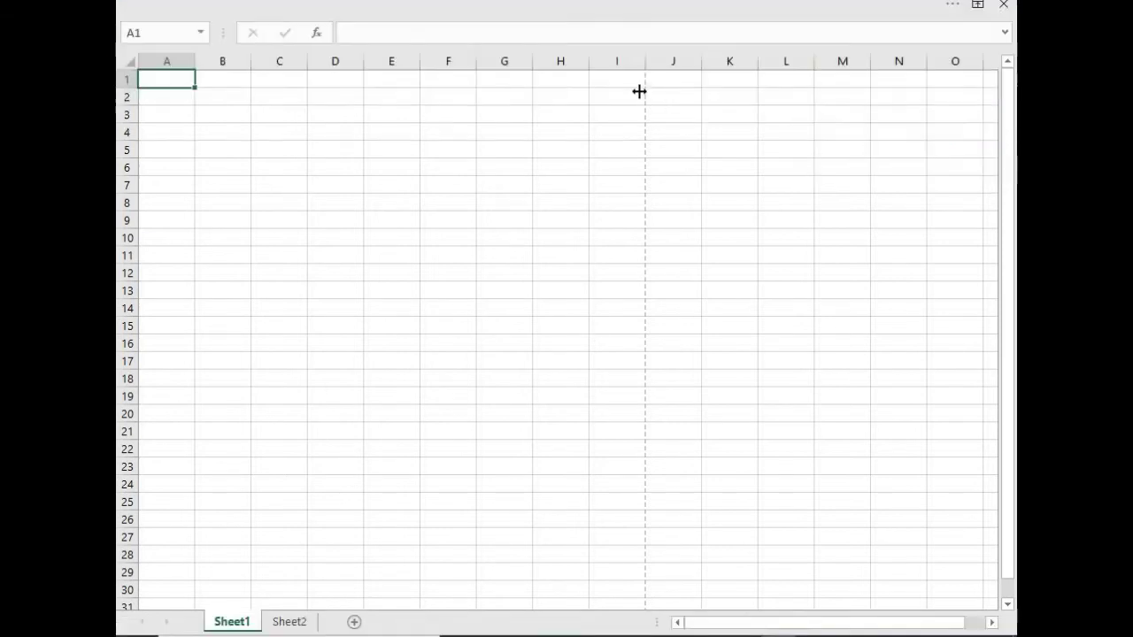
click(875, 9)
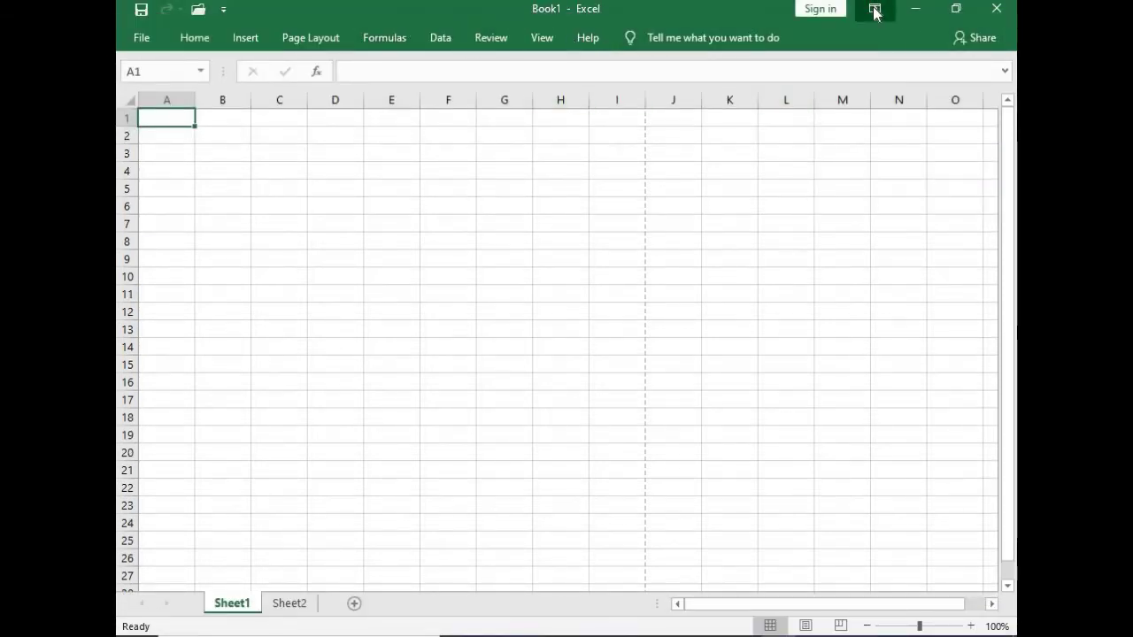
click(817, 81)
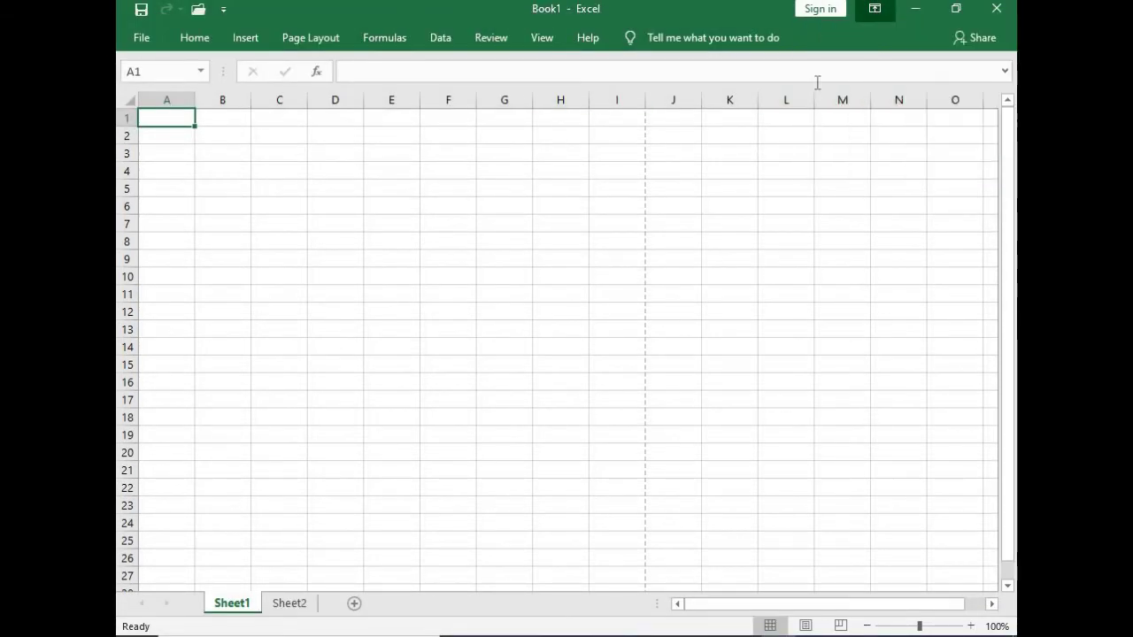
click(875, 9)
click(869, 148)
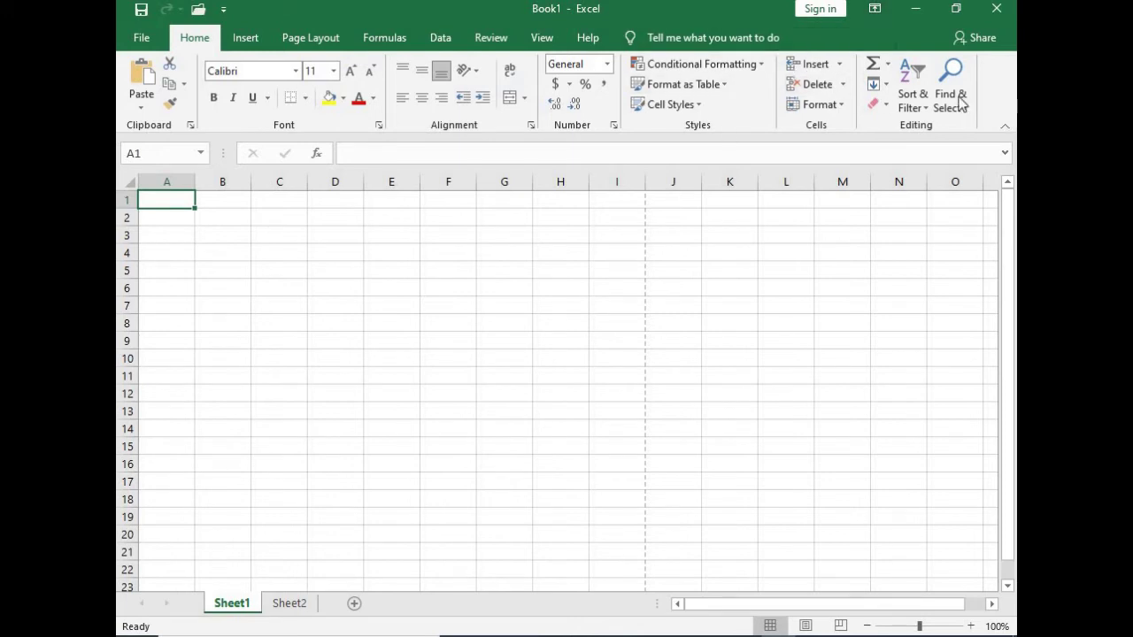
click(1007, 125)
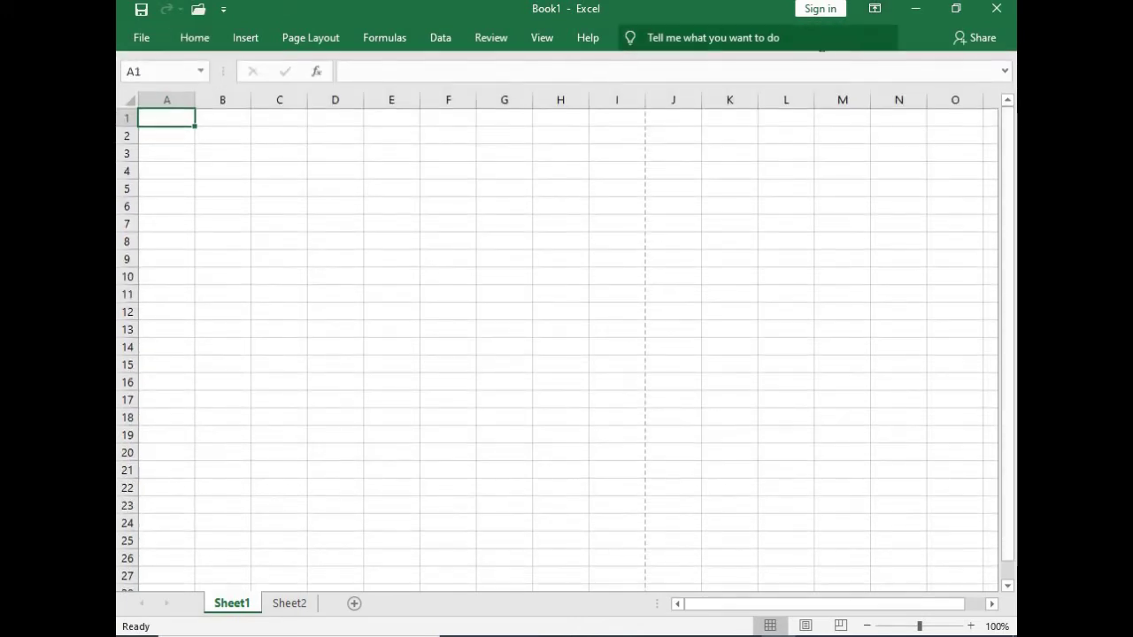
click(873, 9)
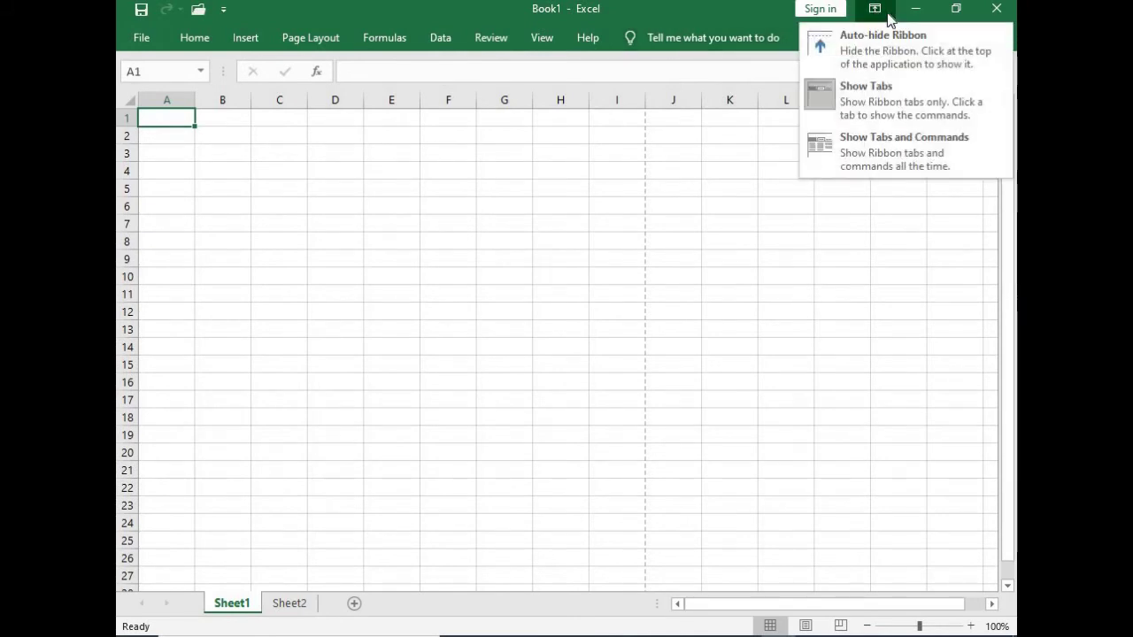
click(894, 152)
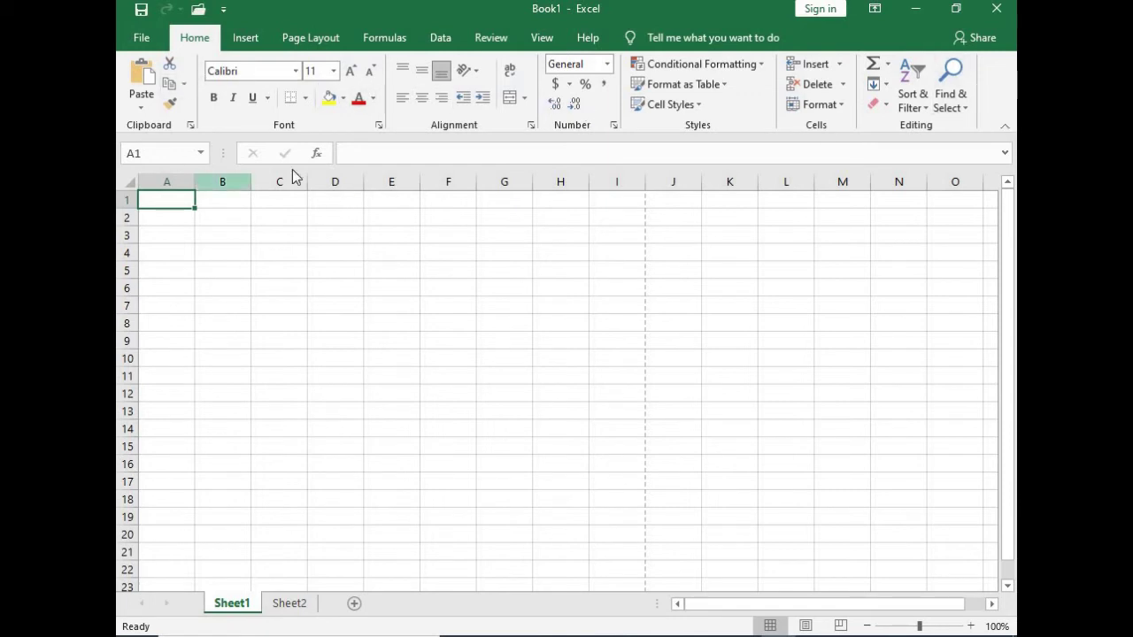
click(179, 154)
click(180, 153)
click(749, 354)
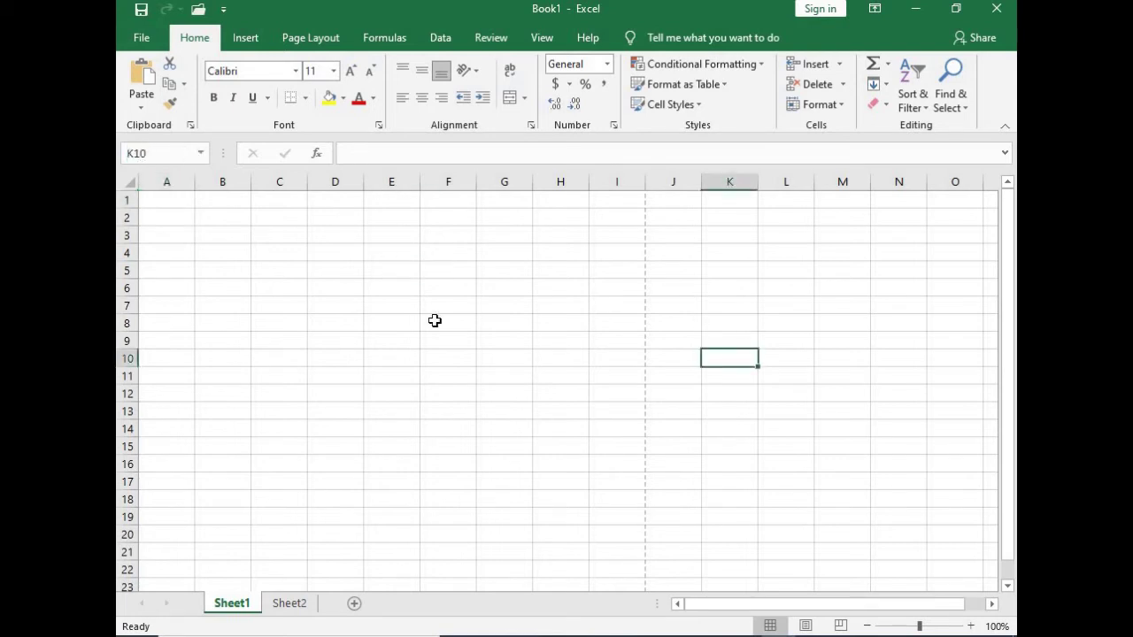
click(435, 320)
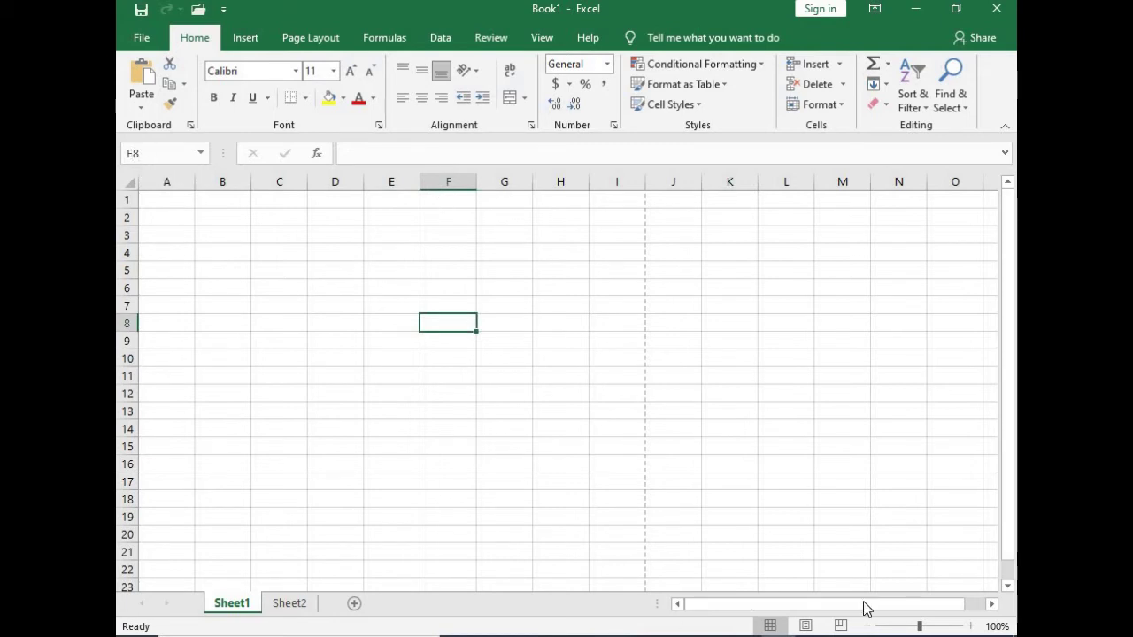
click(987, 604)
drag(985, 609, 984, 609)
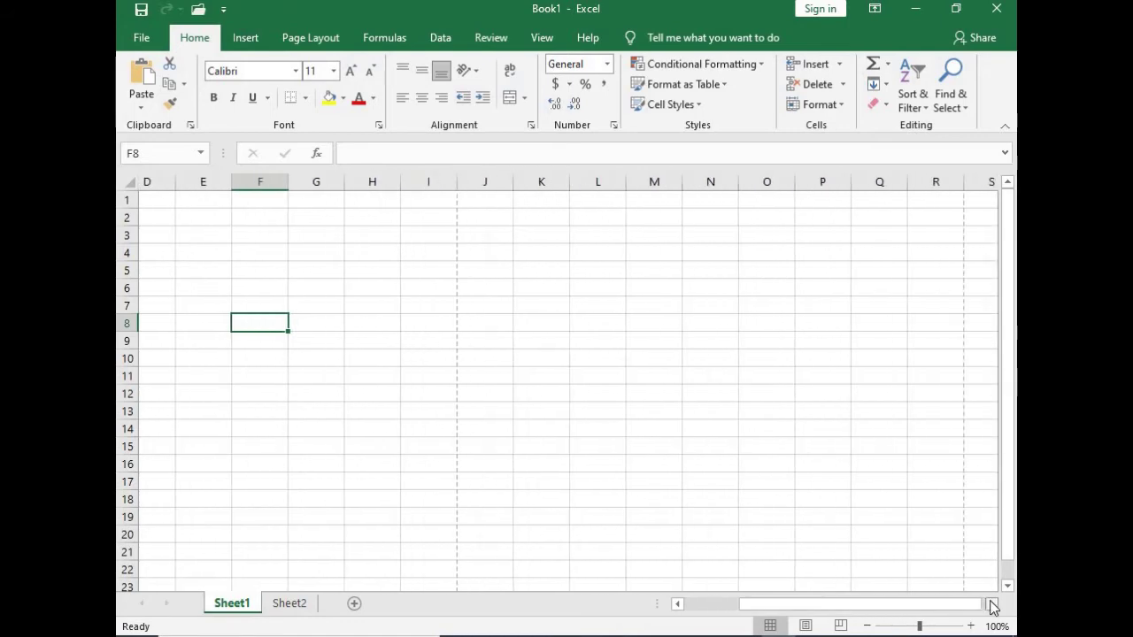
click(916, 181)
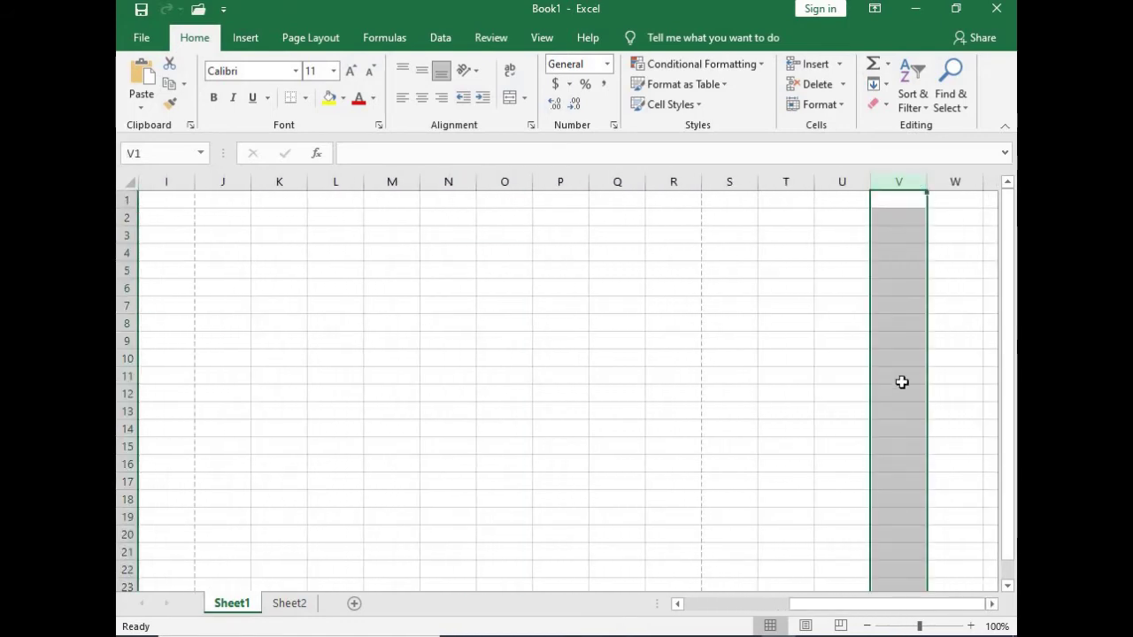
scroll(903, 416, down, 5)
scroll(907, 531, down, 2)
click(907, 554)
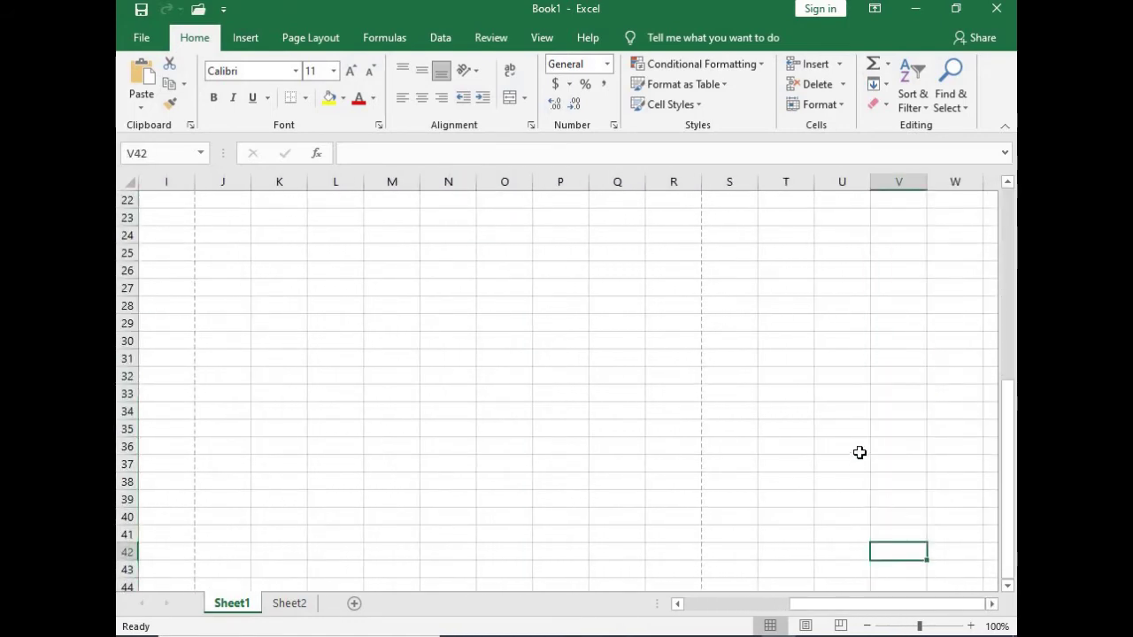
scroll(859, 452, up, 5)
drag(907, 609, 787, 610)
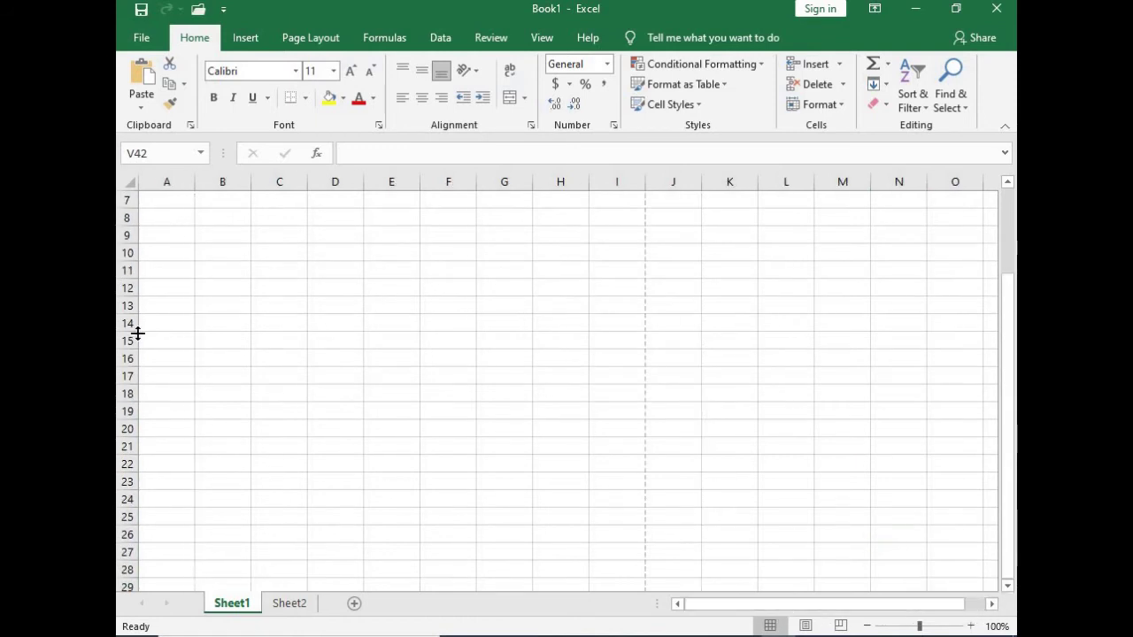
scroll(137, 331, up, 2)
click(152, 154)
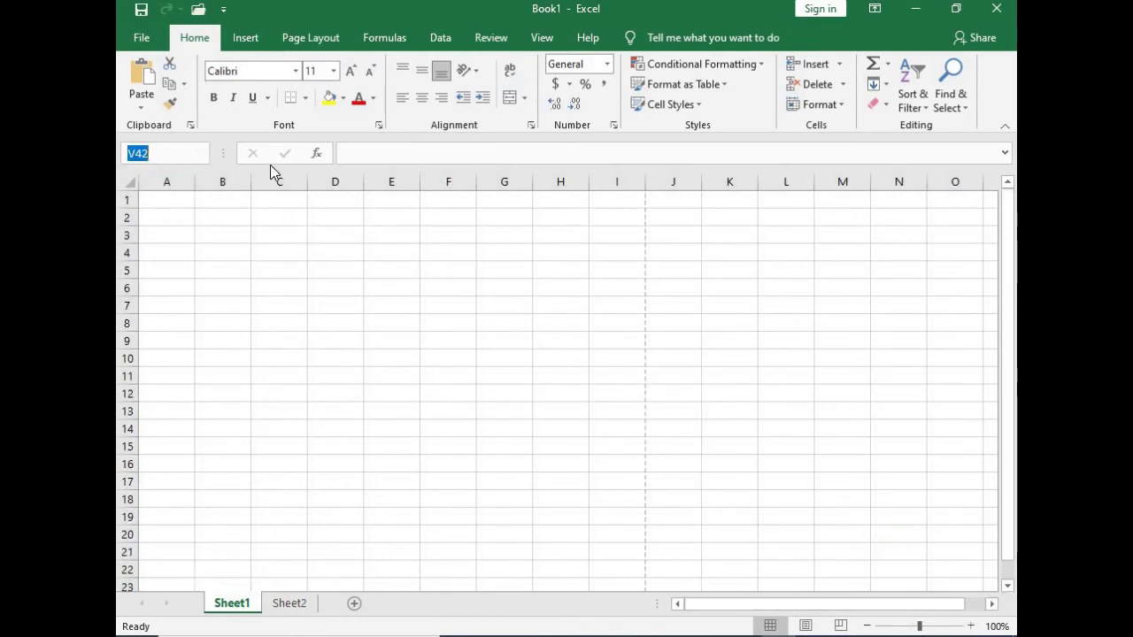
text(v)
text(40)
key(Return)
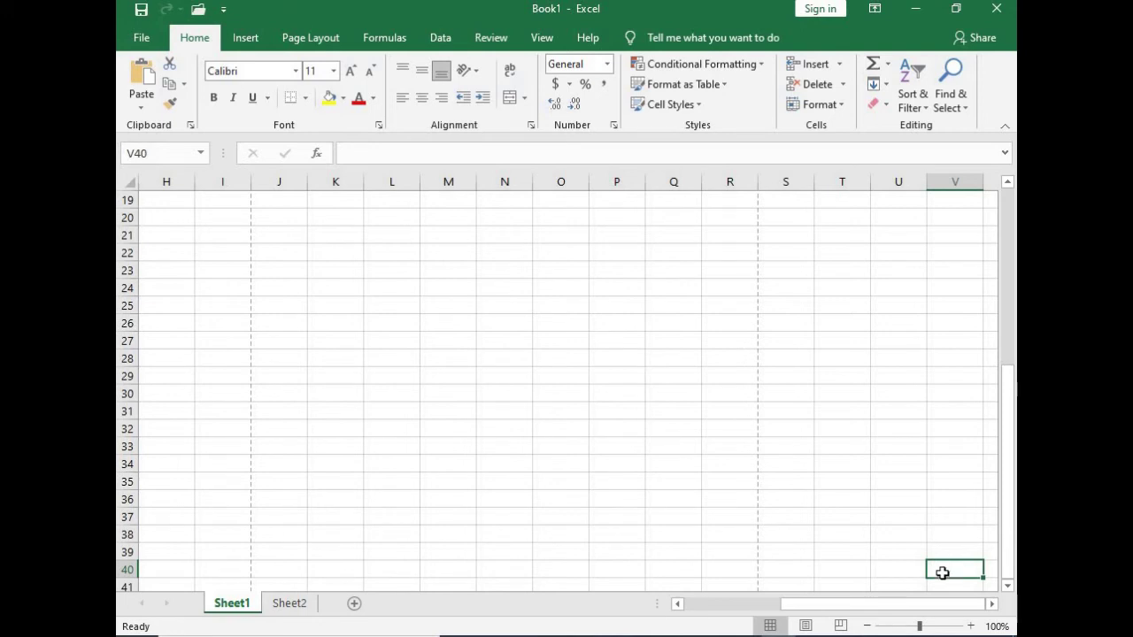
drag(841, 604, 745, 604)
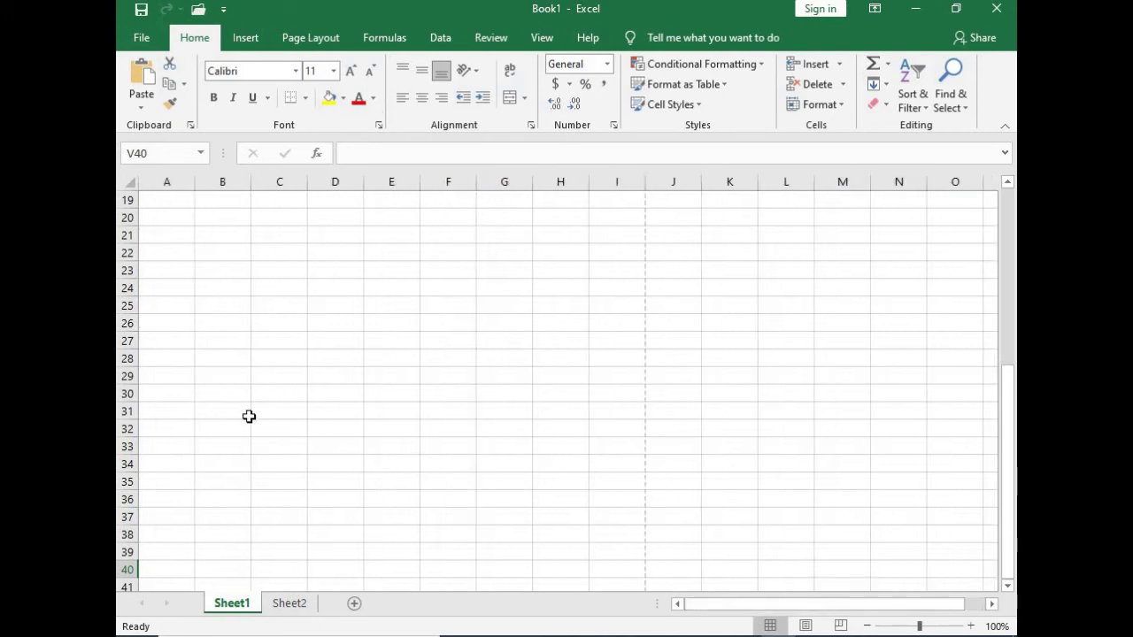
scroll(252, 389, up, 6)
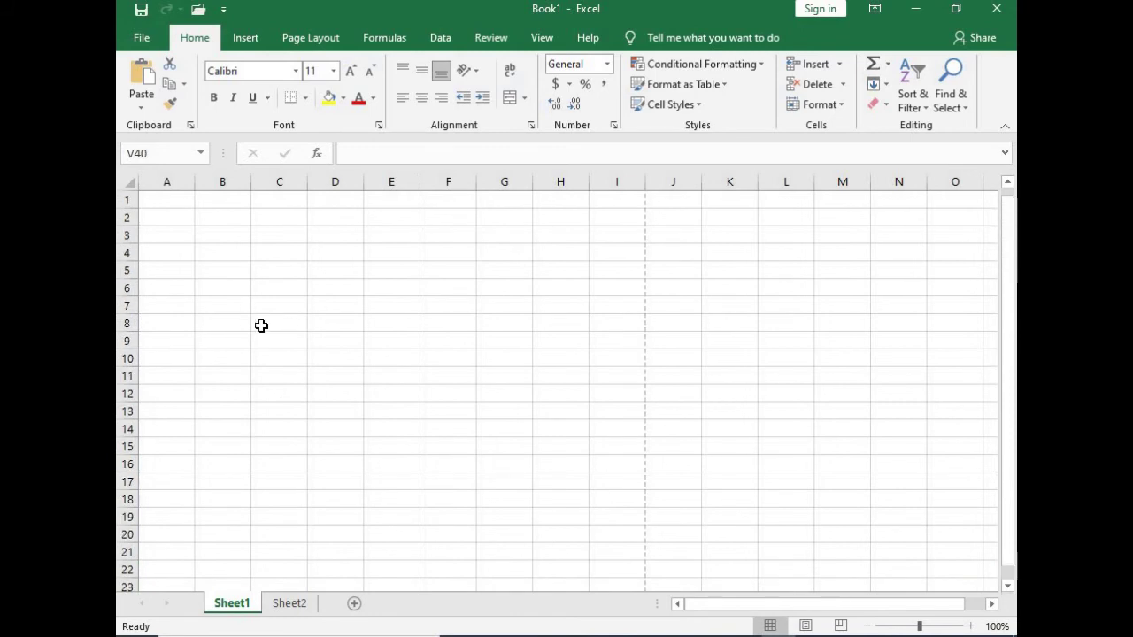
click(433, 284)
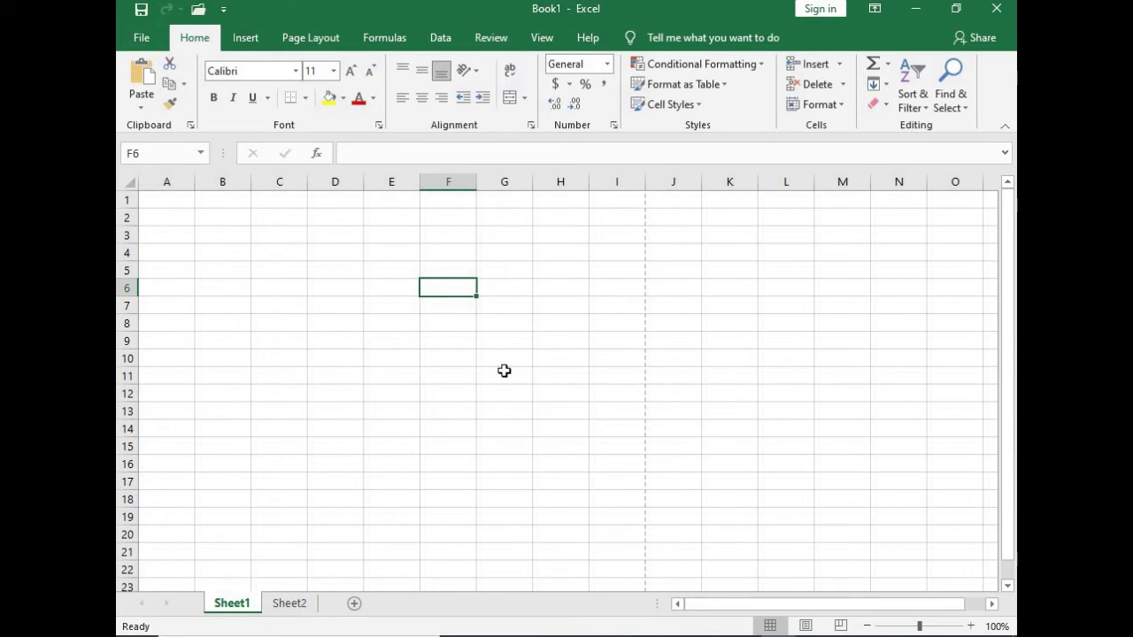
click(504, 371)
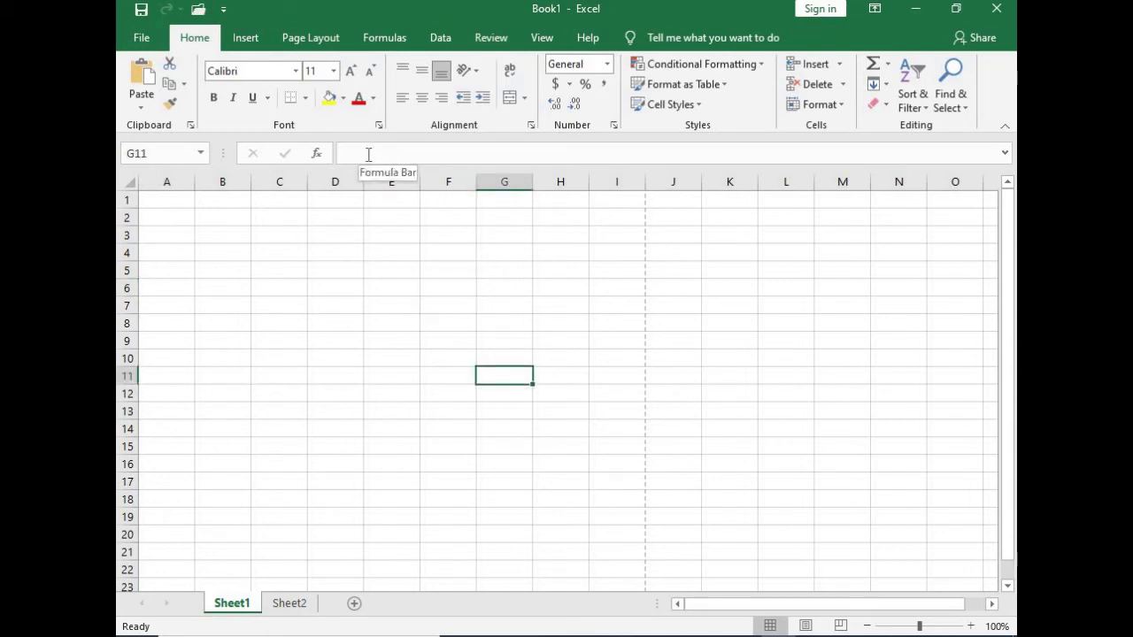
click(429, 154)
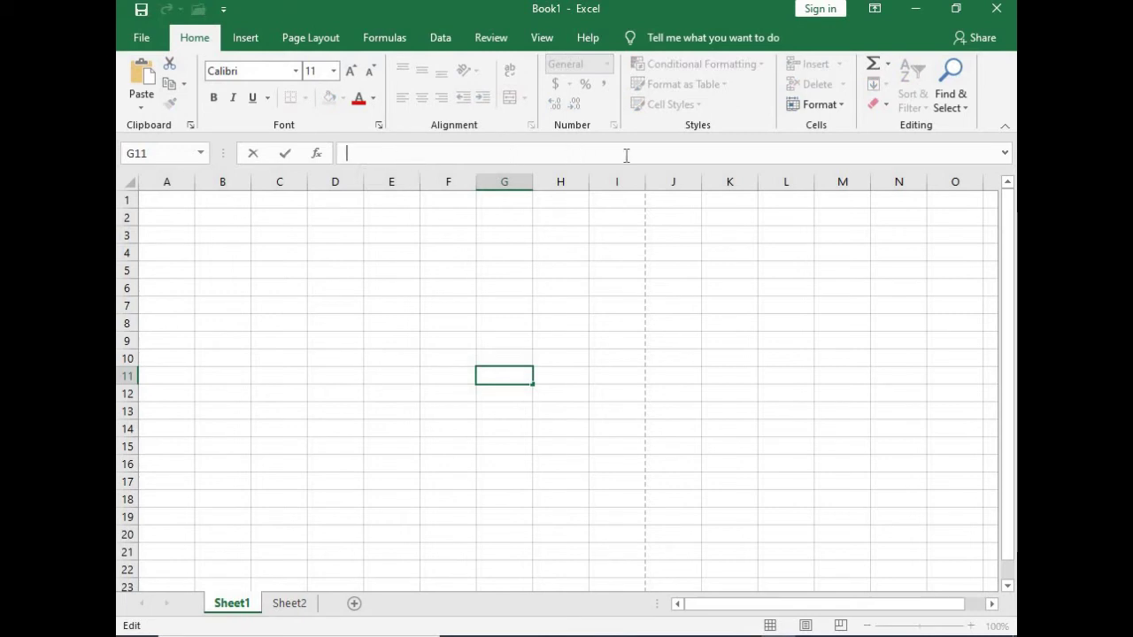
click(509, 291)
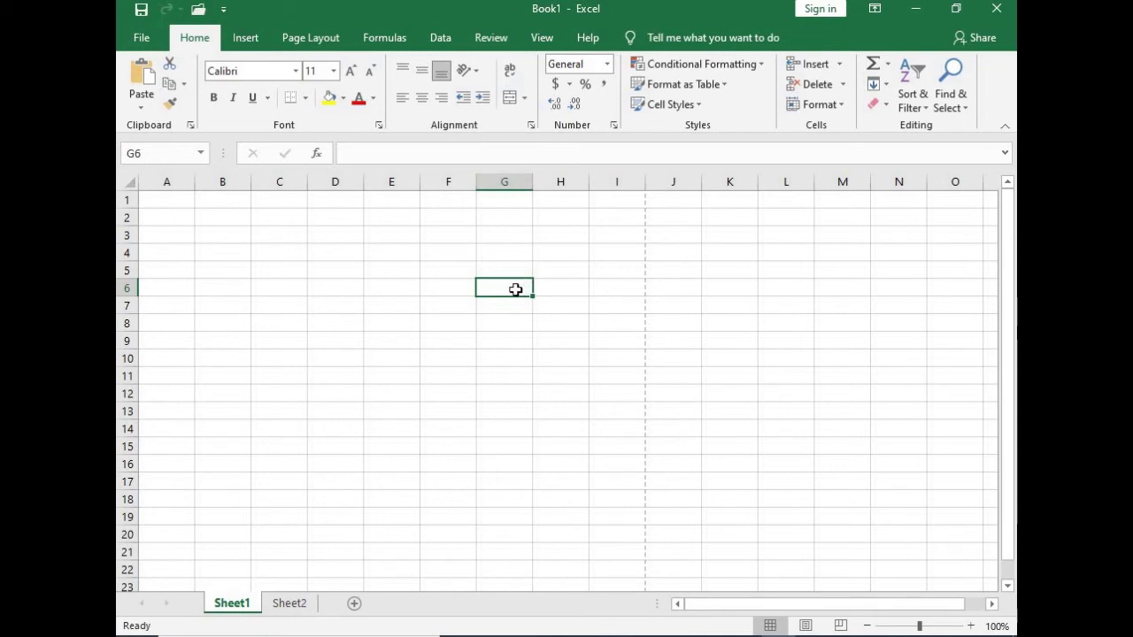
Enter 'Dhaka is the capital of Bangladesh' in G6 and 'My nam' in H6.
text(Dhaka)
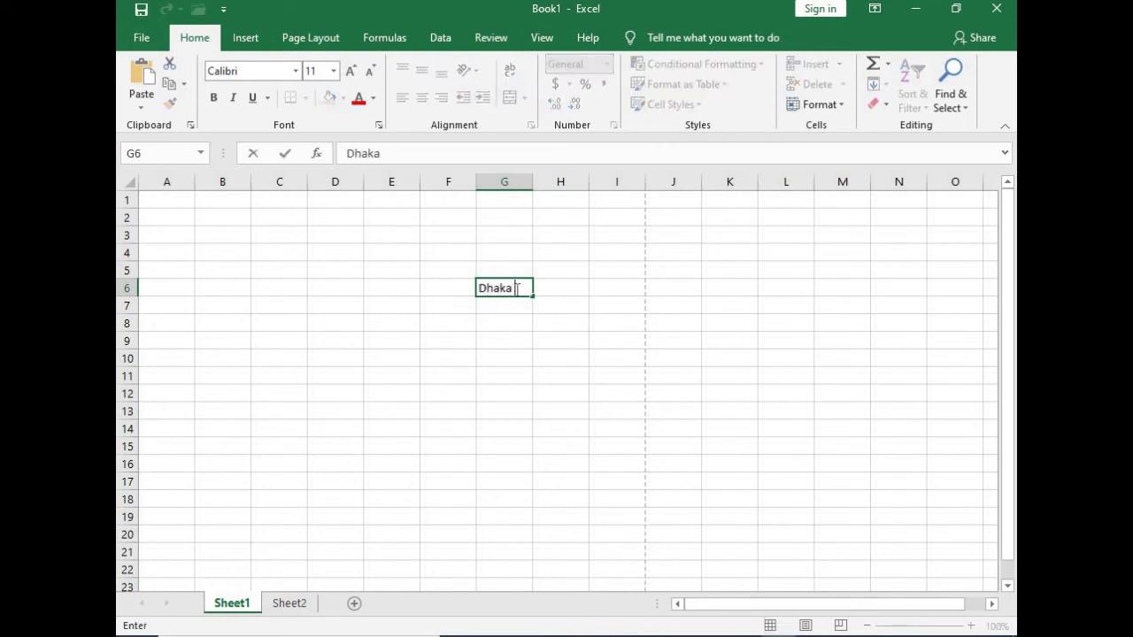
text( is the capi)
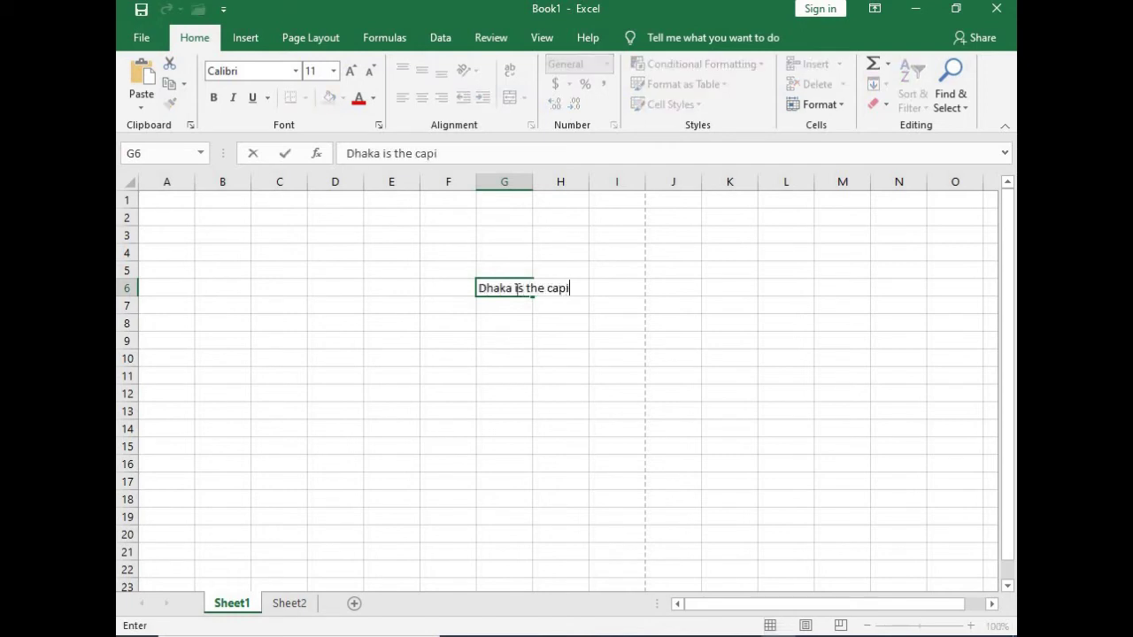
text(tal of Banglad)
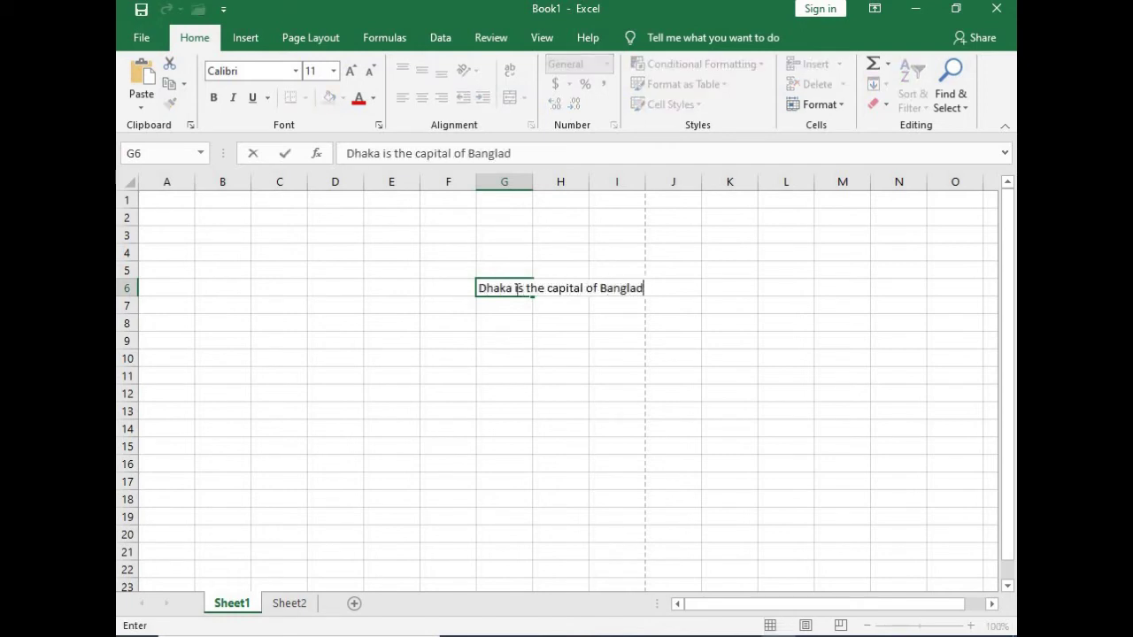
text(esh)
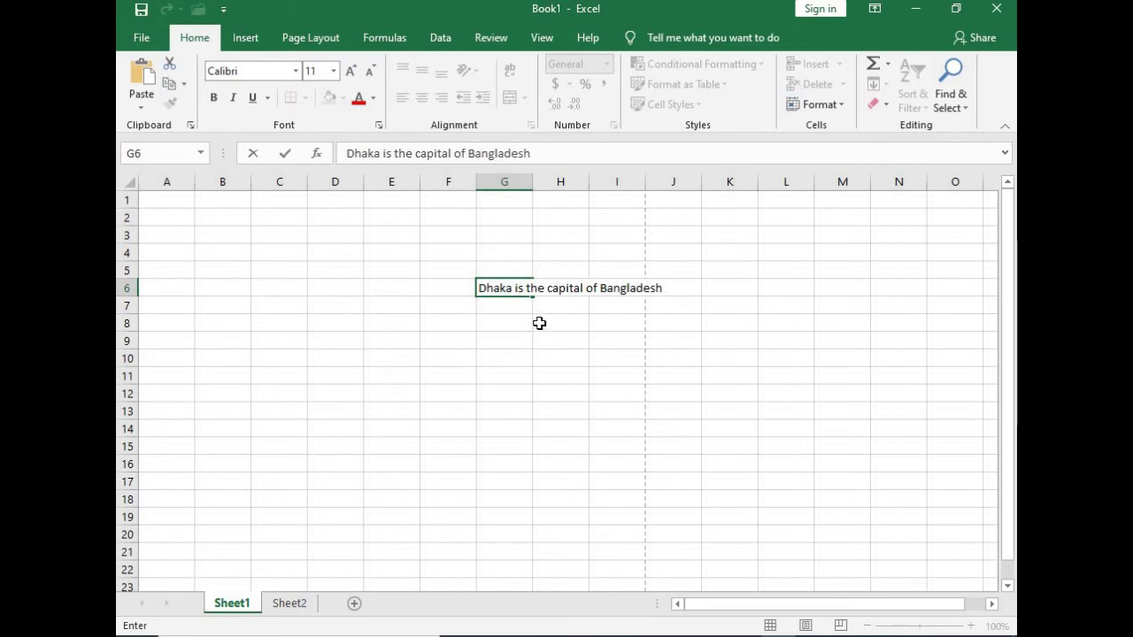
click(539, 323)
key(Right)
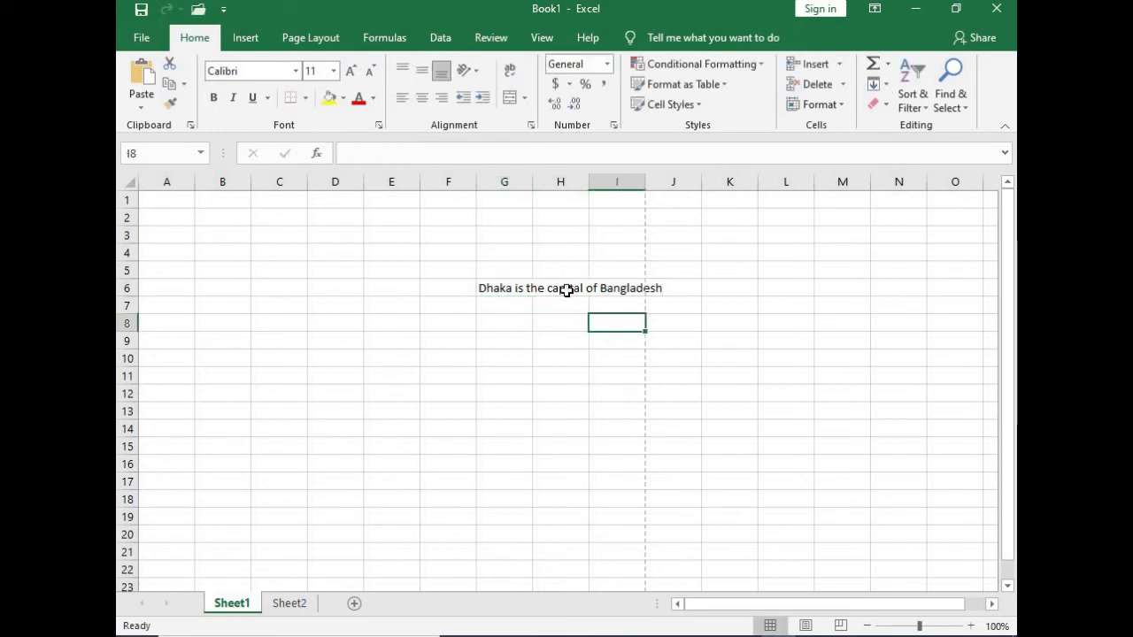
click(567, 291)
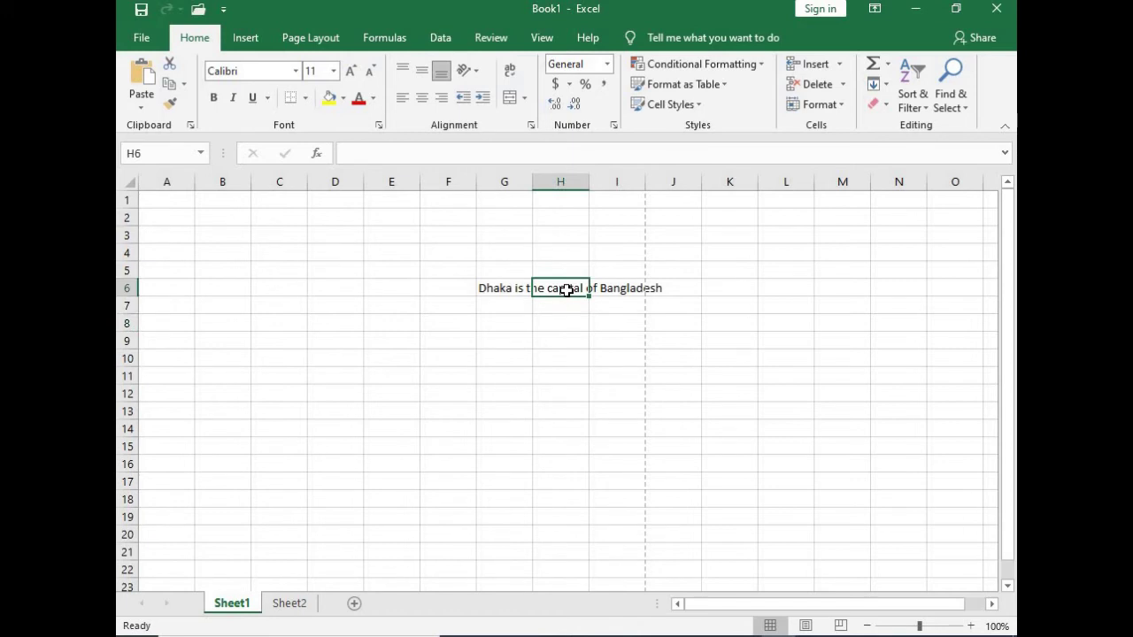
text(My nam)
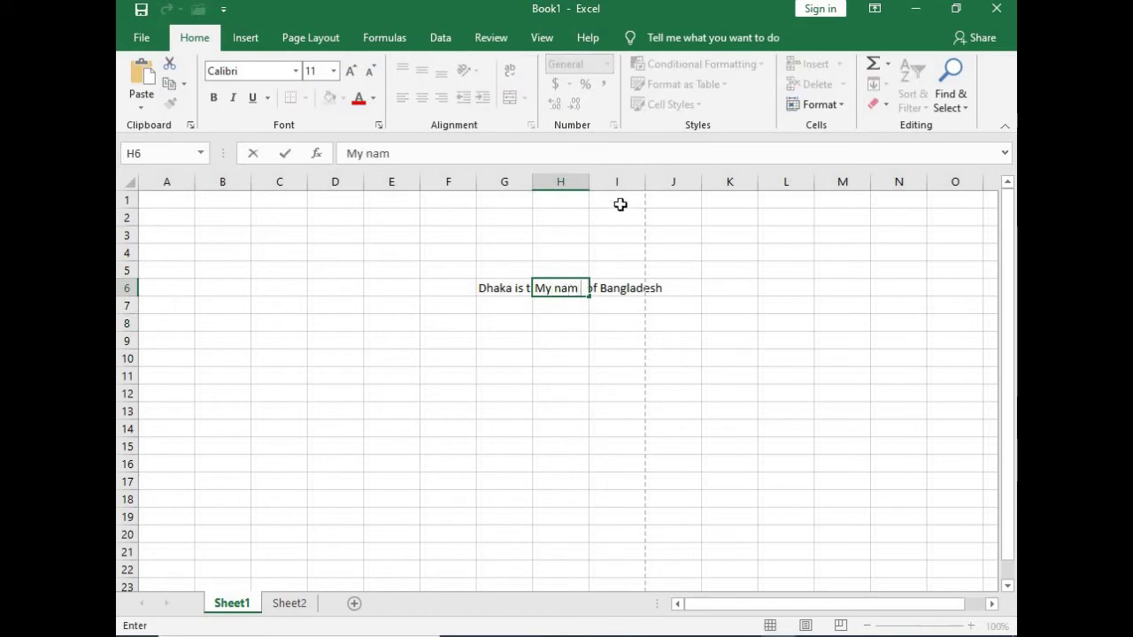
click(620, 336)
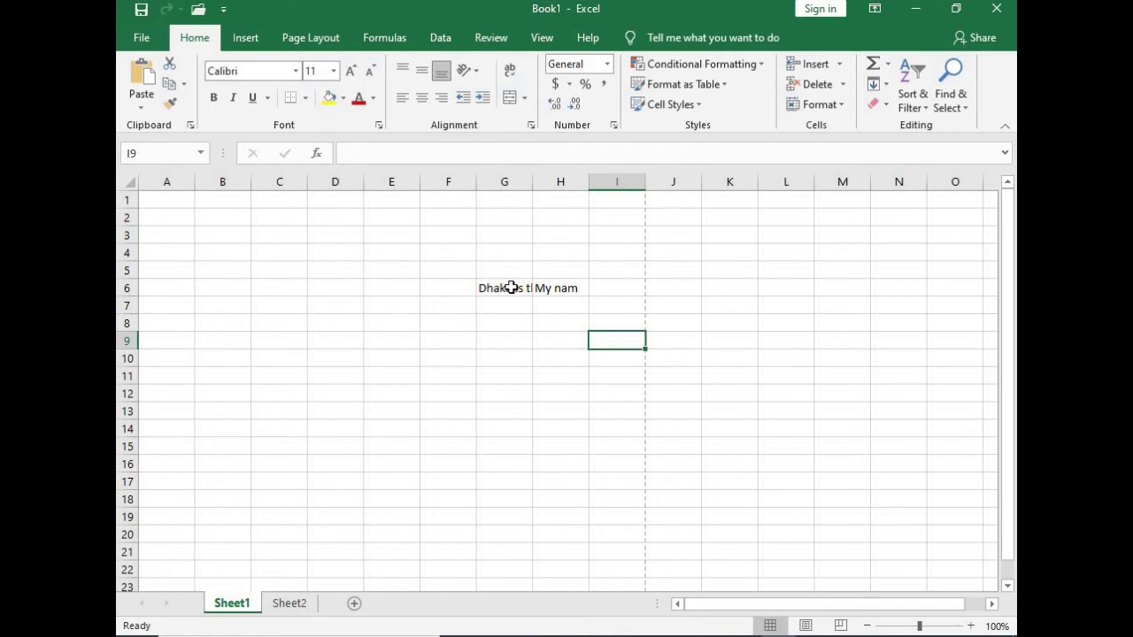
Inspect the contents of G6 and H6, then select E6 to start editing it.
click(512, 288)
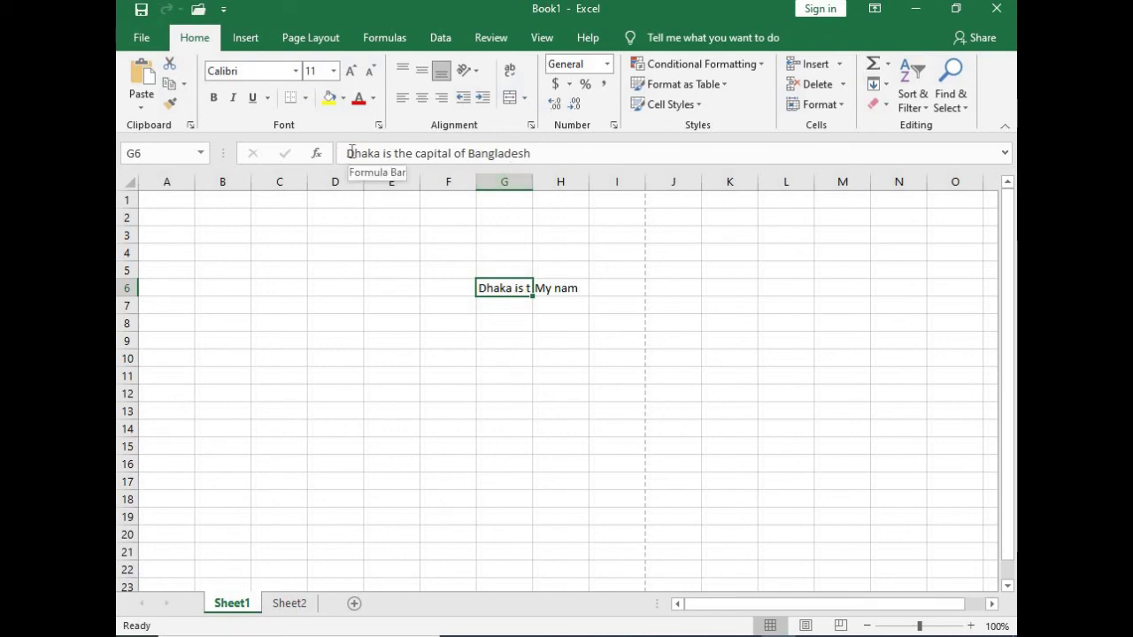
click(571, 289)
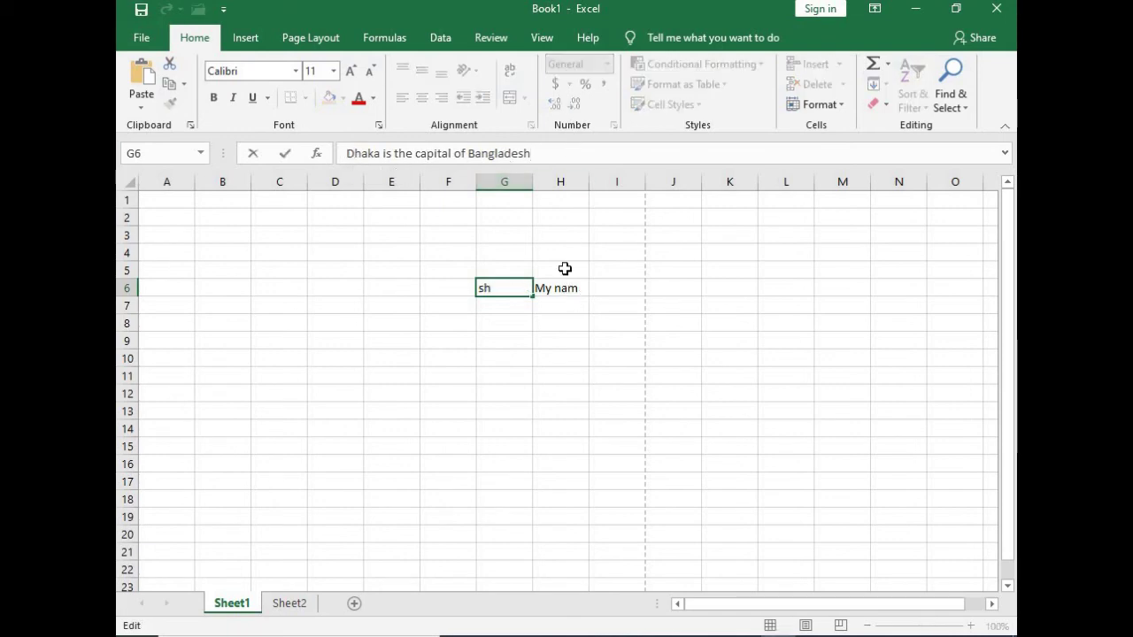
click(505, 290)
click(578, 312)
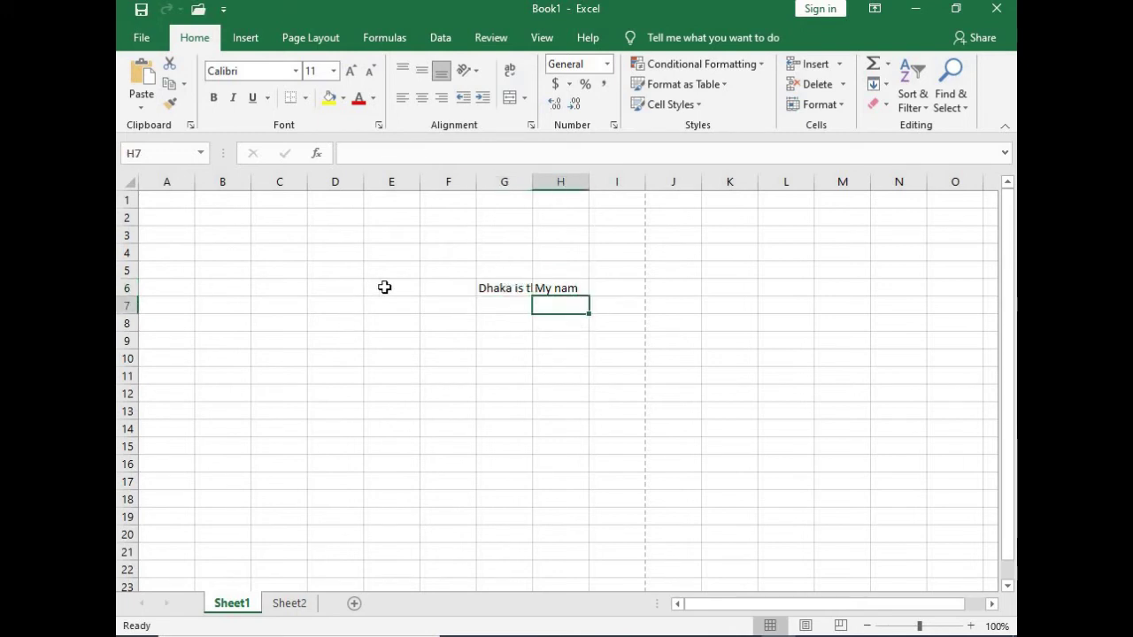
click(389, 292)
click(394, 154)
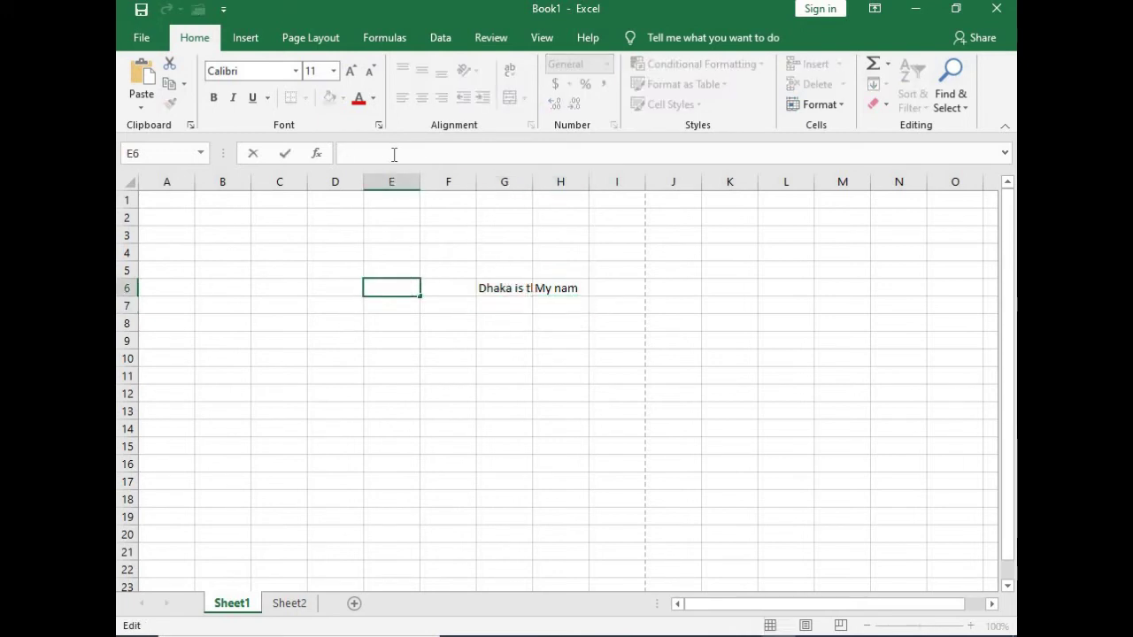
Type 'Theke' in E6, then clear all the practice text from range E6:I9.
text(Theke)
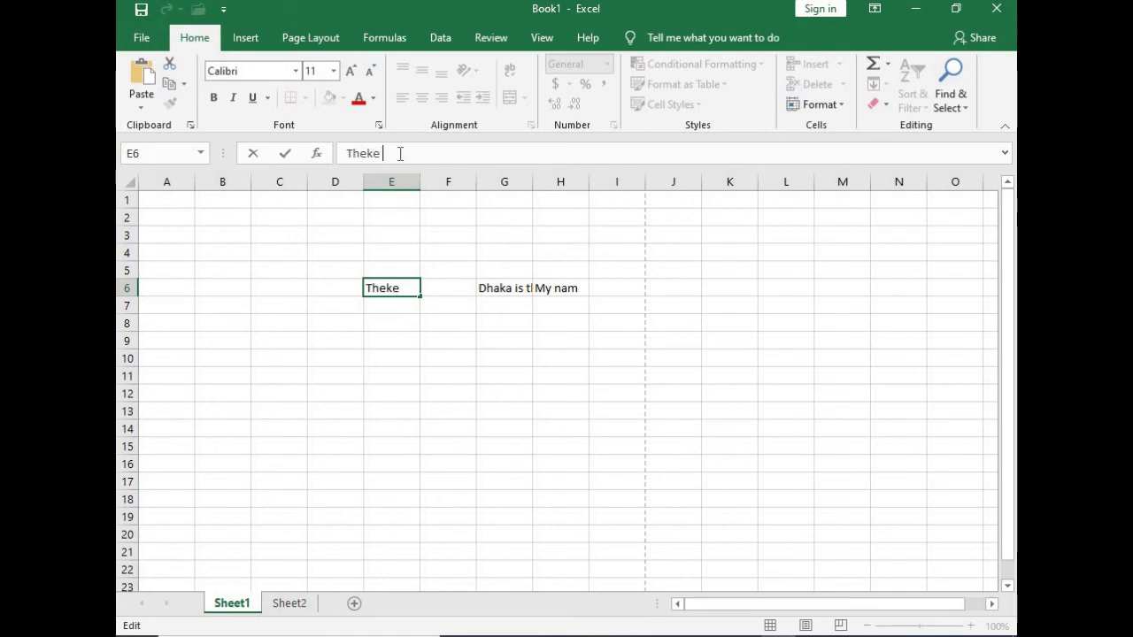
click(424, 324)
drag(396, 287, 611, 336)
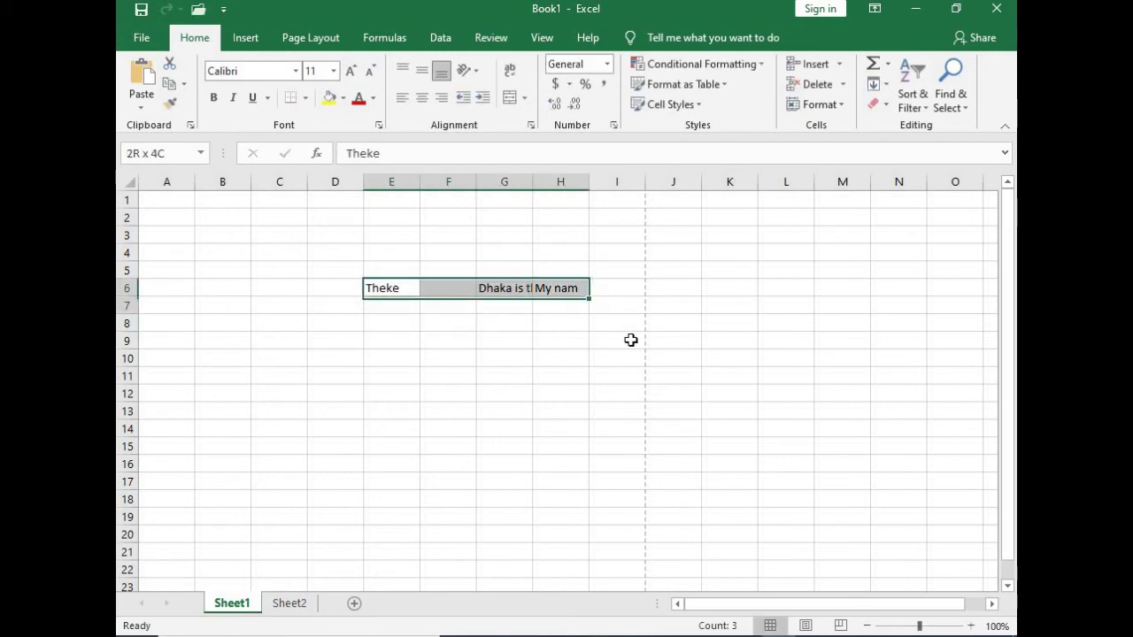
key(Delete)
click(457, 376)
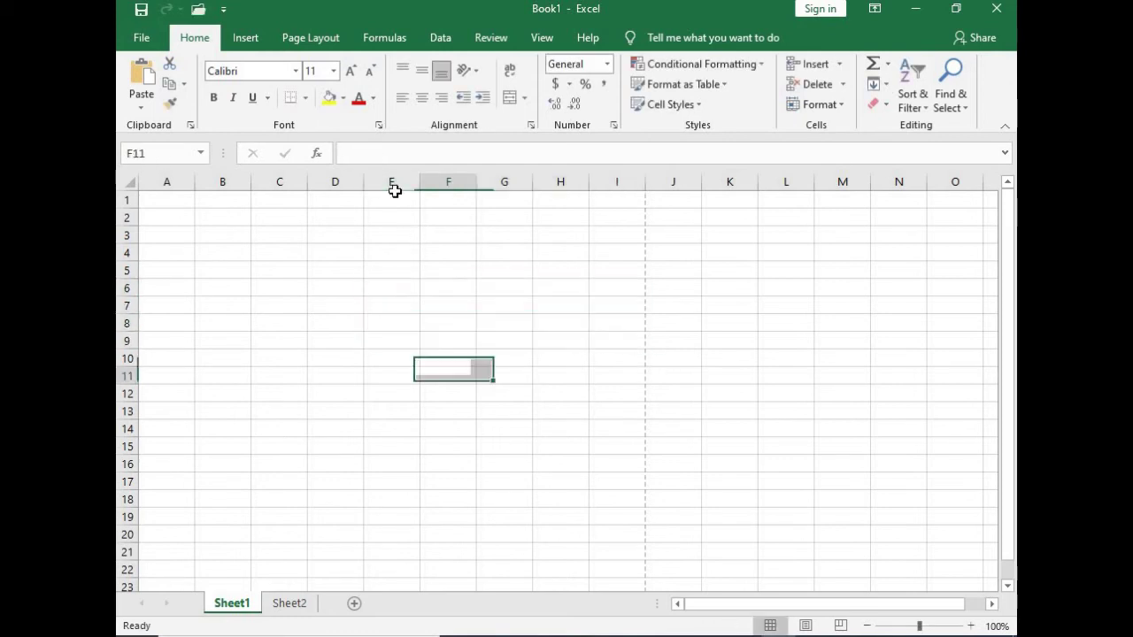
Select E11 and flip to Sheet2 and back to confirm Sheet1 is empty.
click(368, 378)
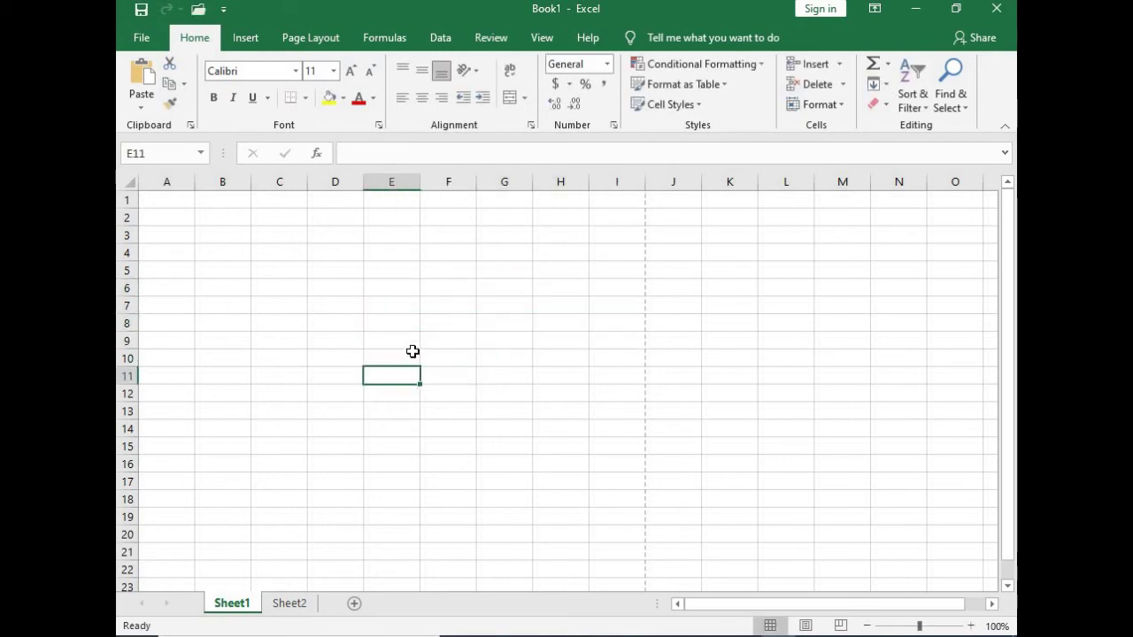
scroll(301, 442, down, 1)
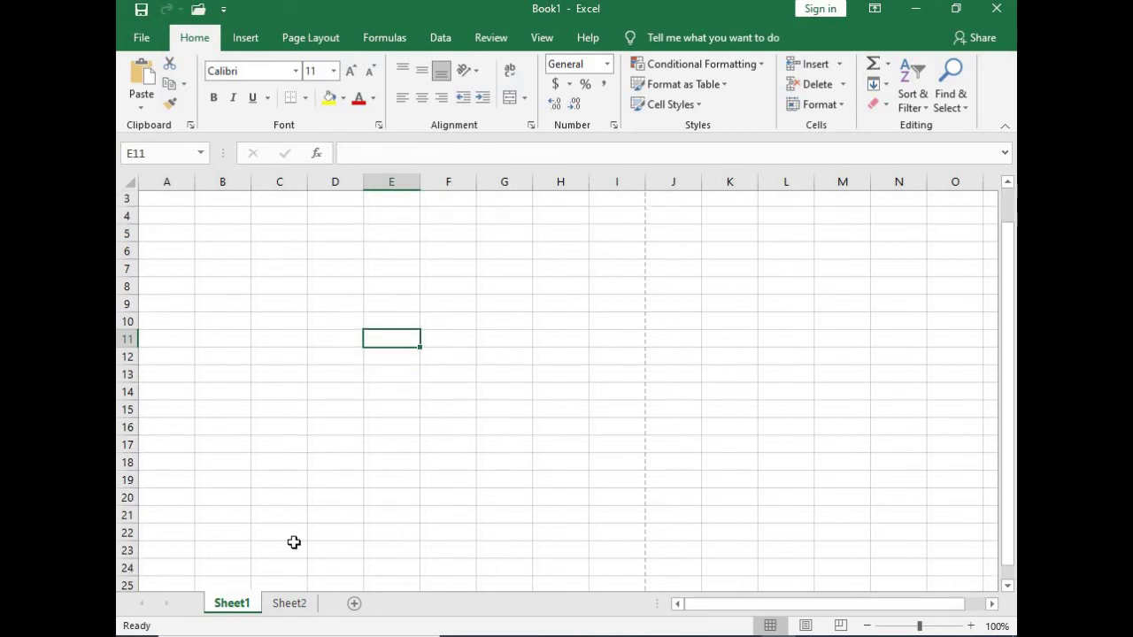
scroll(252, 434, up, 1)
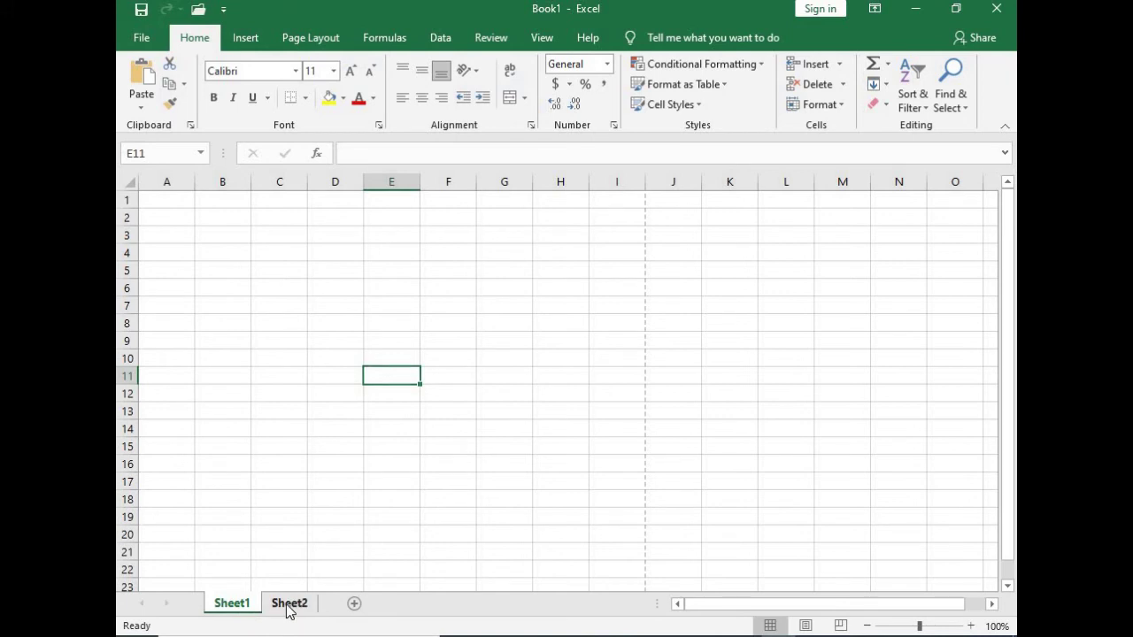
click(286, 605)
click(242, 608)
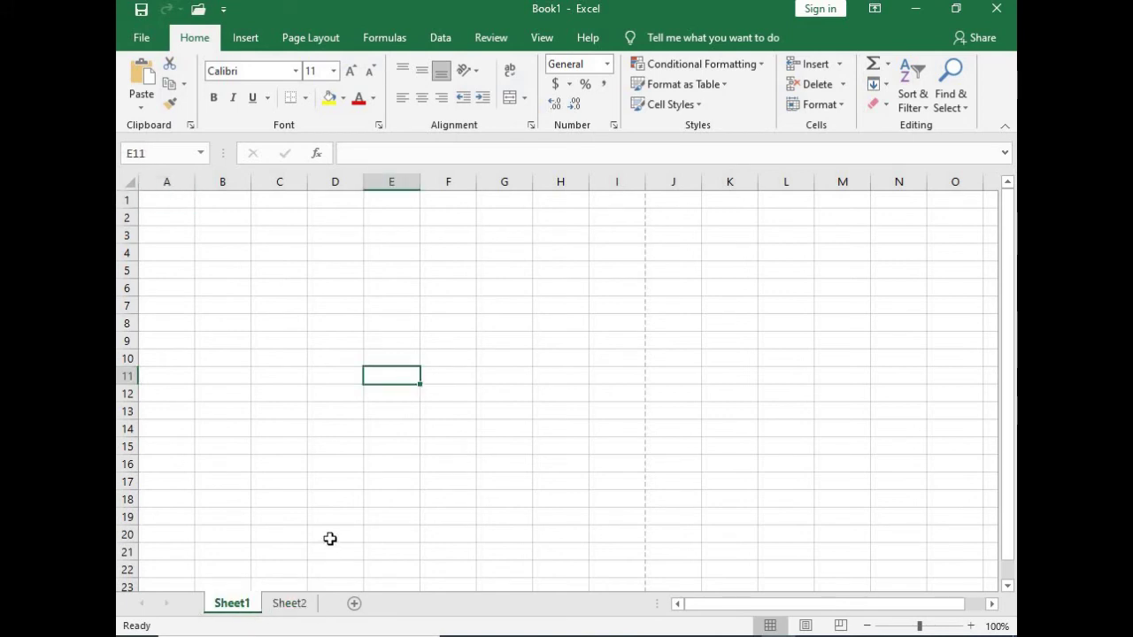
scroll(331, 424, down, 1)
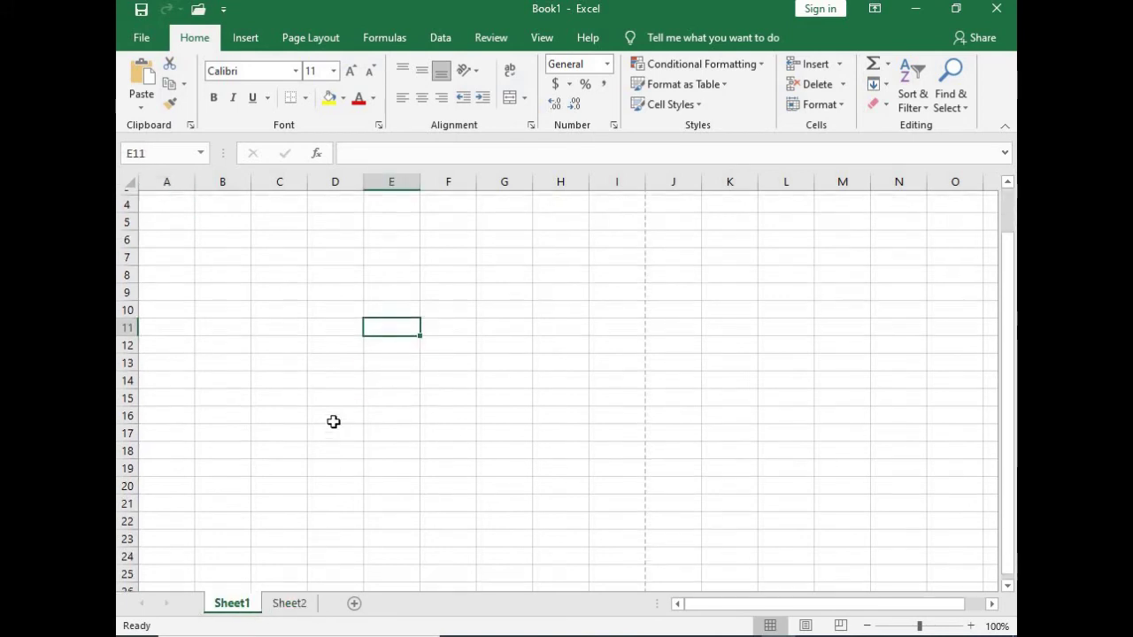
scroll(331, 425, up, 1)
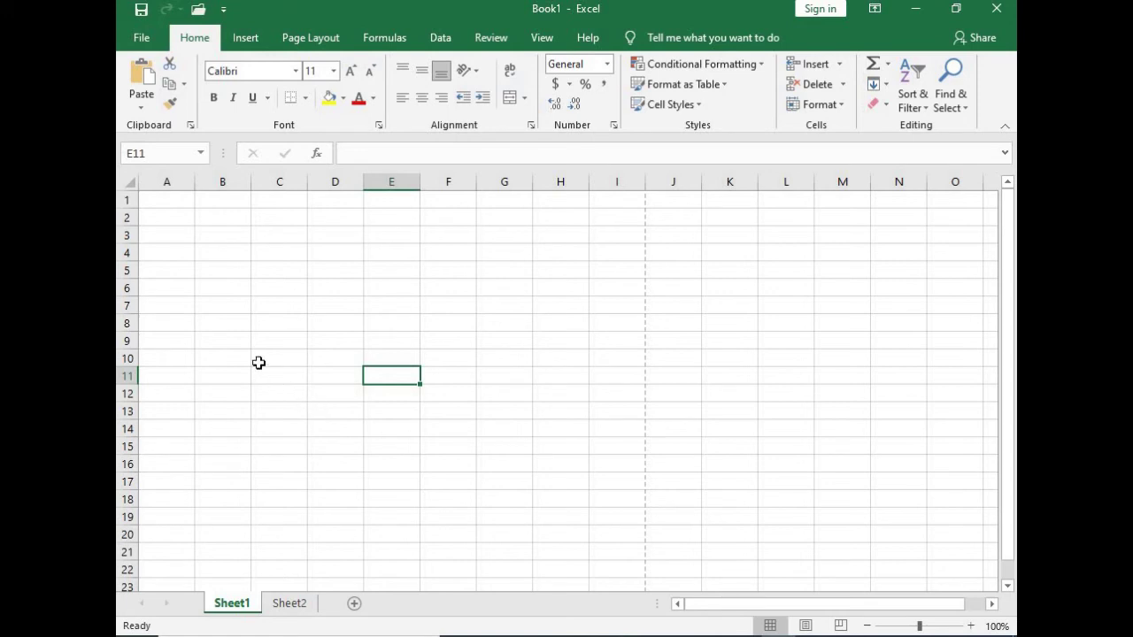
Enter the headers Sl No, Name, Roll and Class in A1 through D1.
click(155, 199)
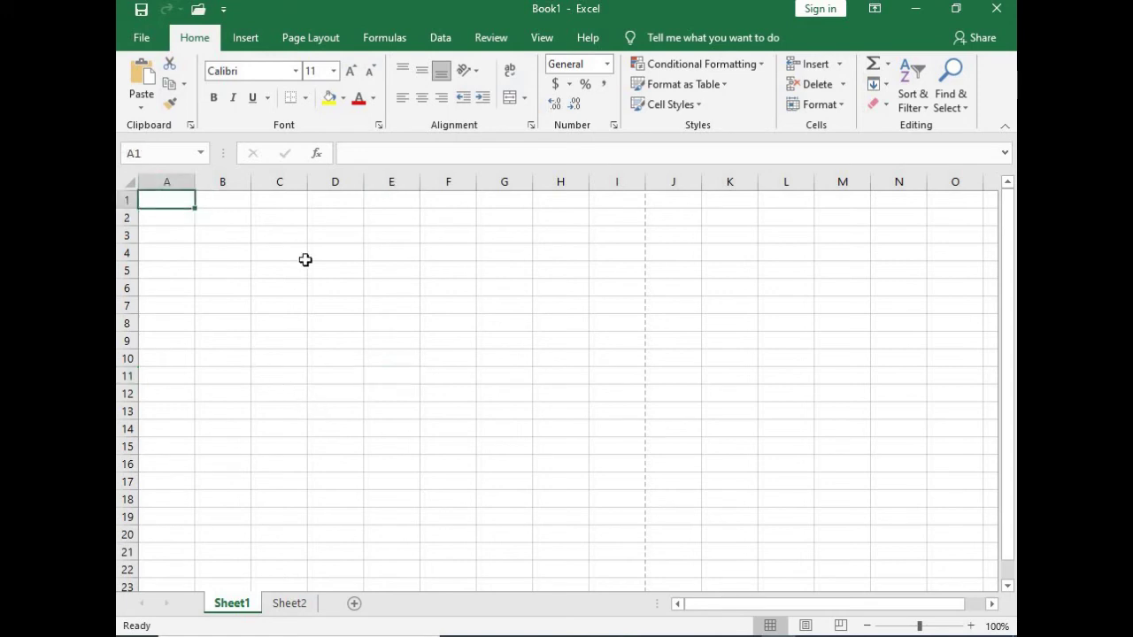
text(Sl No)
key(Tab)
text(Nam)
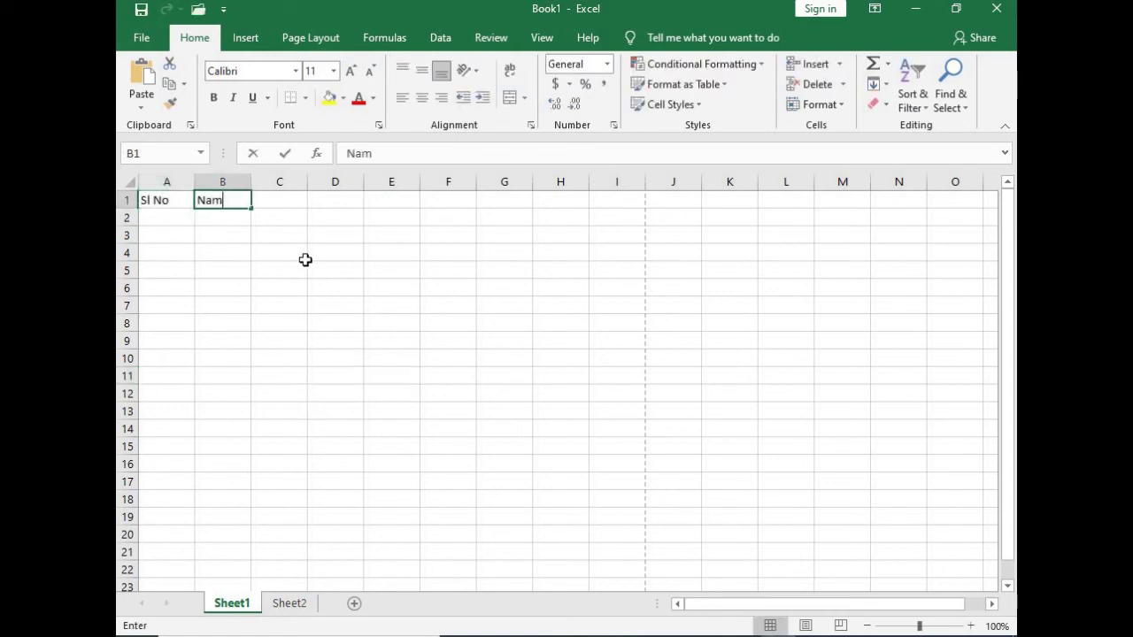
text(e)
key(Tab)
text(Roll)
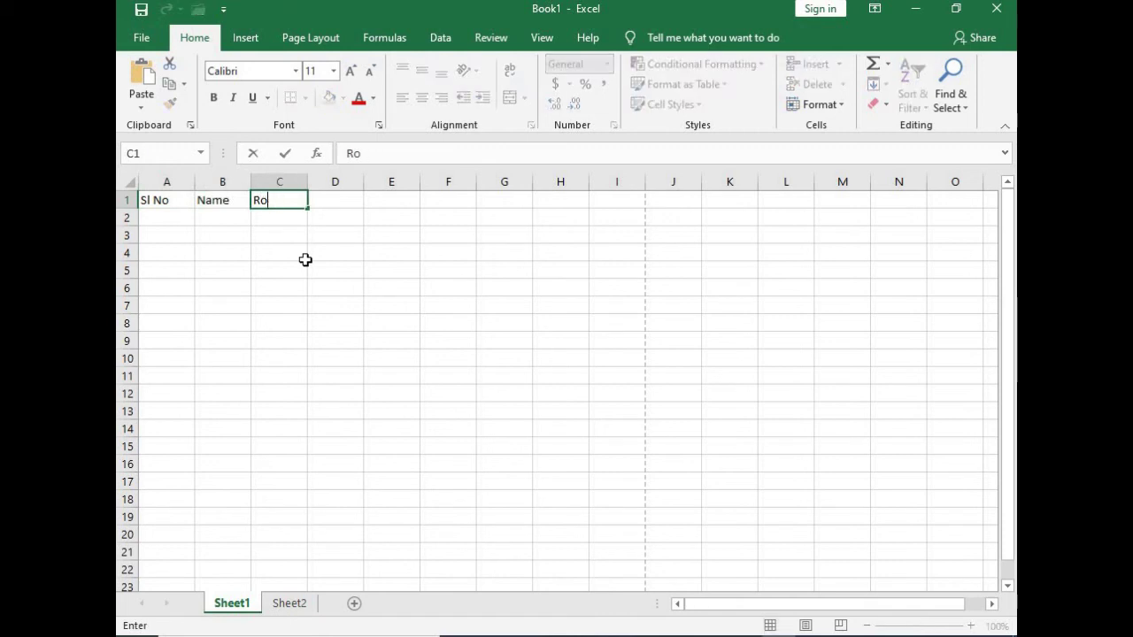
key(Tab)
text(Clas)
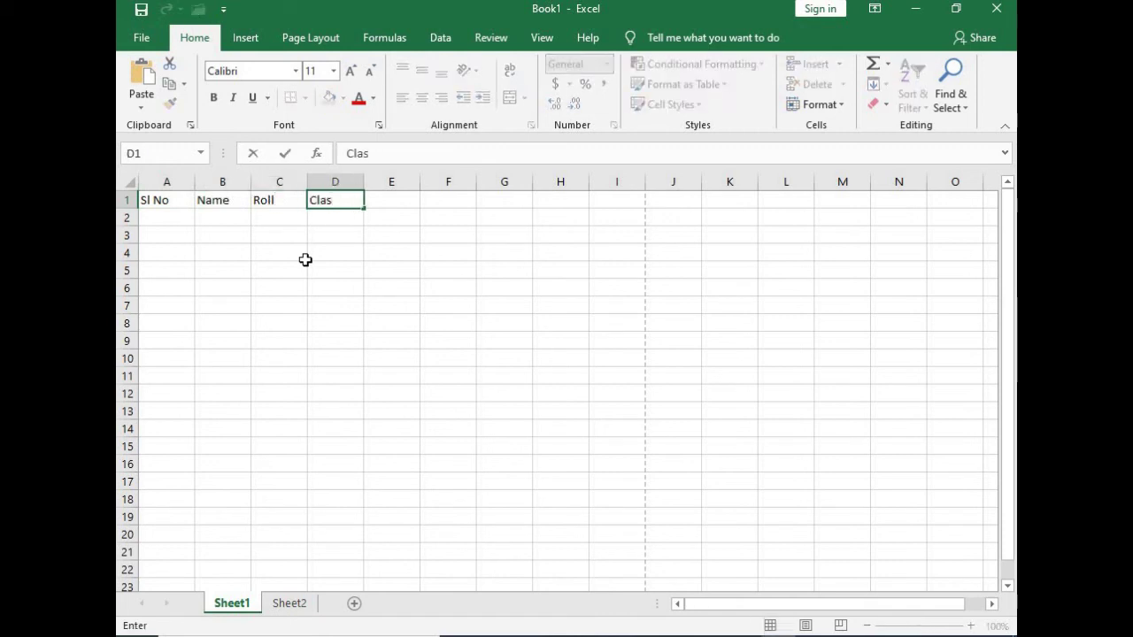
text(s)
key(Tab)
Add Section, Mobiel and Address in E1:G1, then select columns A through G.
text(Section)
key(Tab)
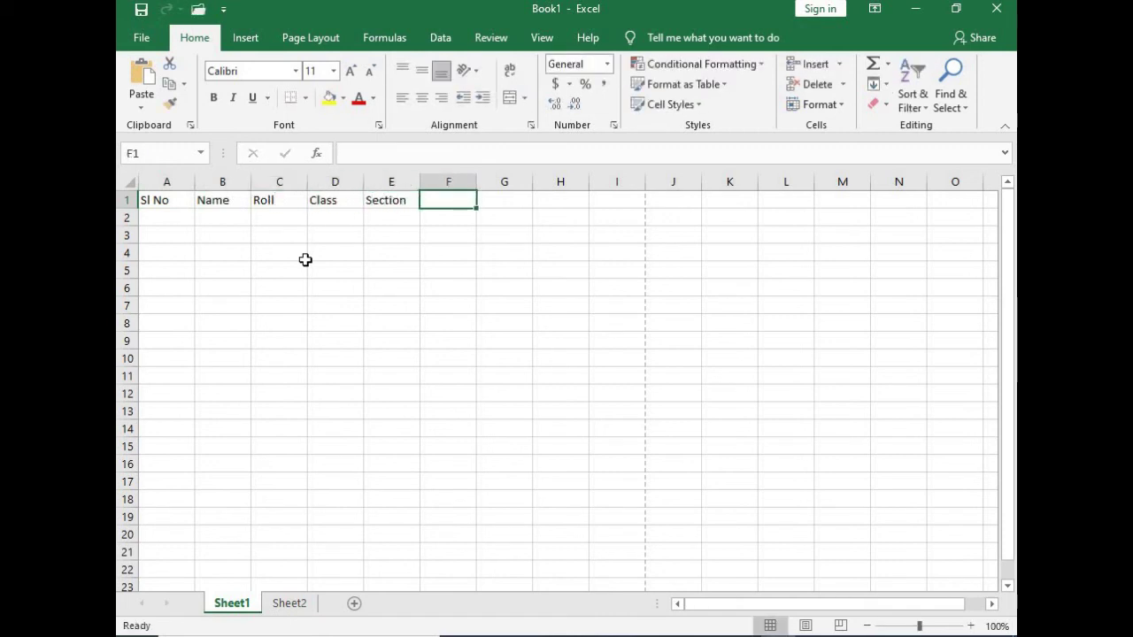
text(Mobiel)
key(Tab)
text(AQ)
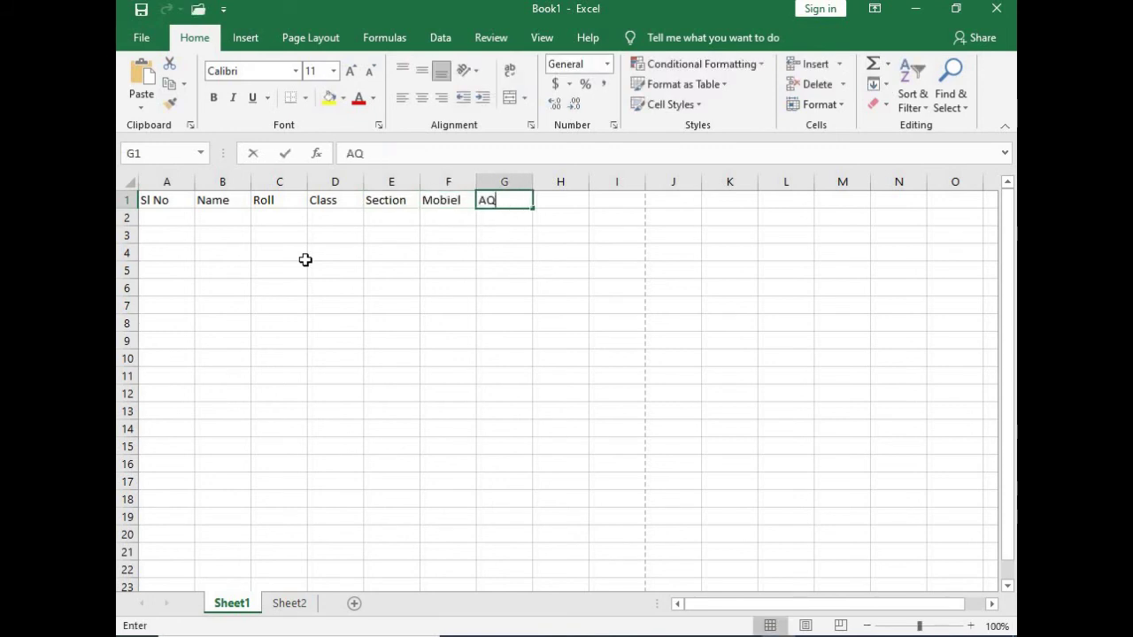
text(dd)
key(BackSpace)
key(BackSpace)
key(BackSpace)
text(ddress)
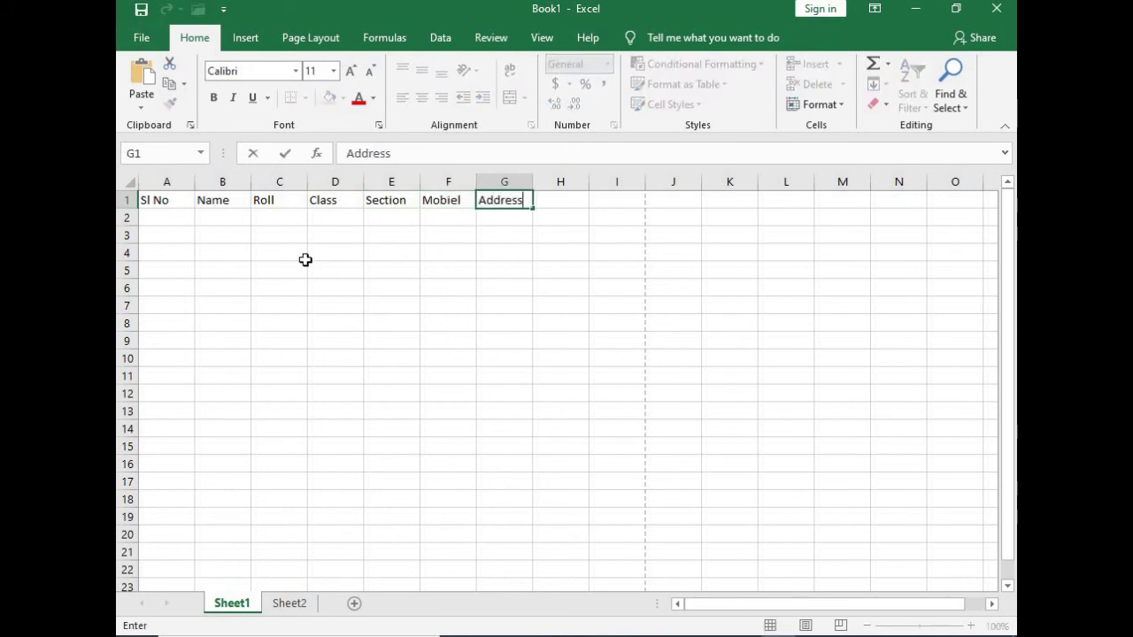
key(Tab)
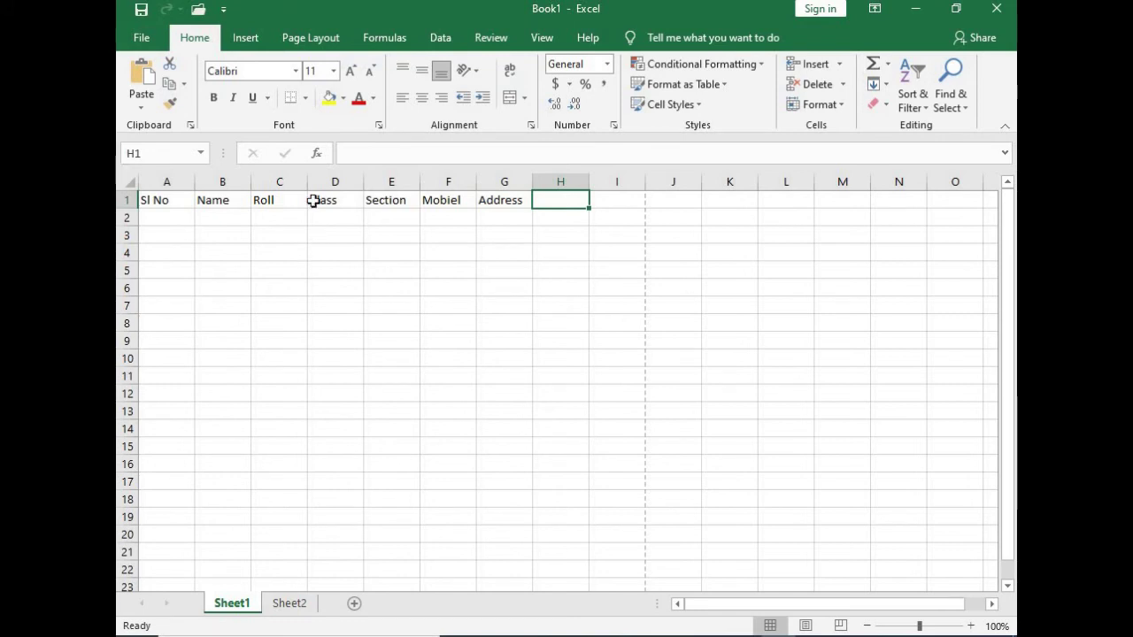
drag(177, 181, 515, 184)
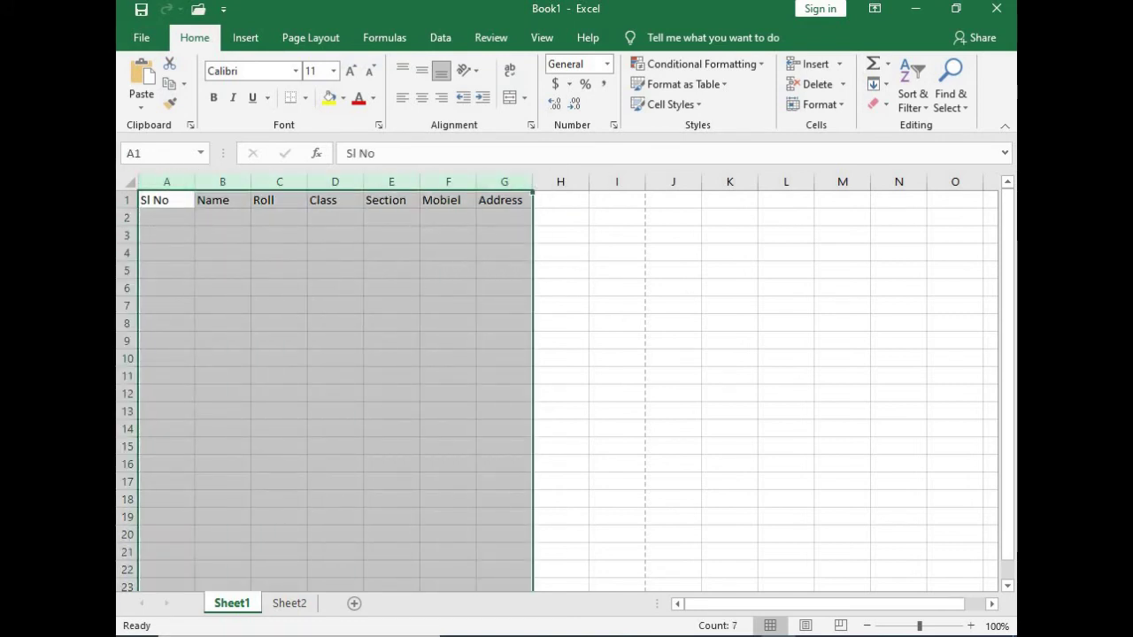
click(571, 317)
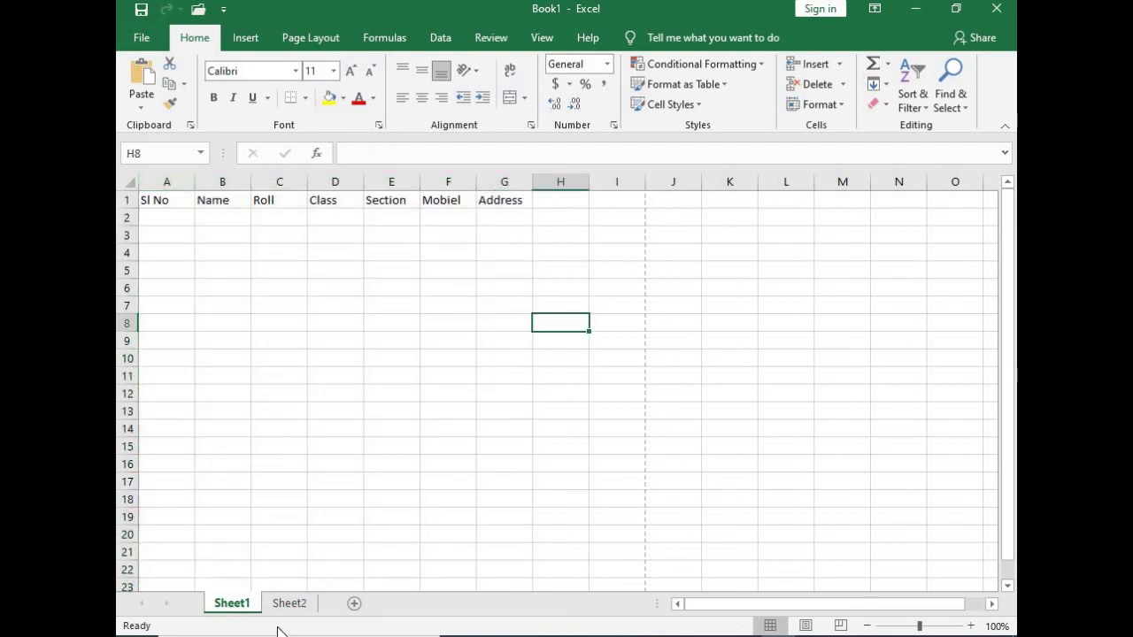
Insert Sheet3 and Sheet4 after Sheet2, then step through the tabs back to Sheet1.
click(299, 609)
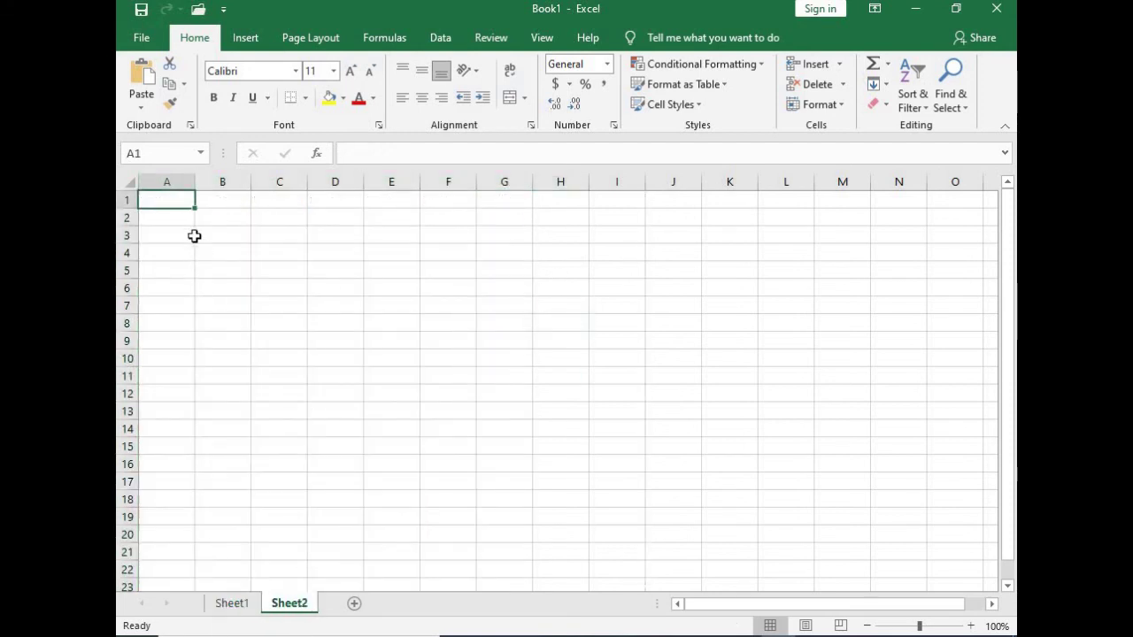
click(359, 610)
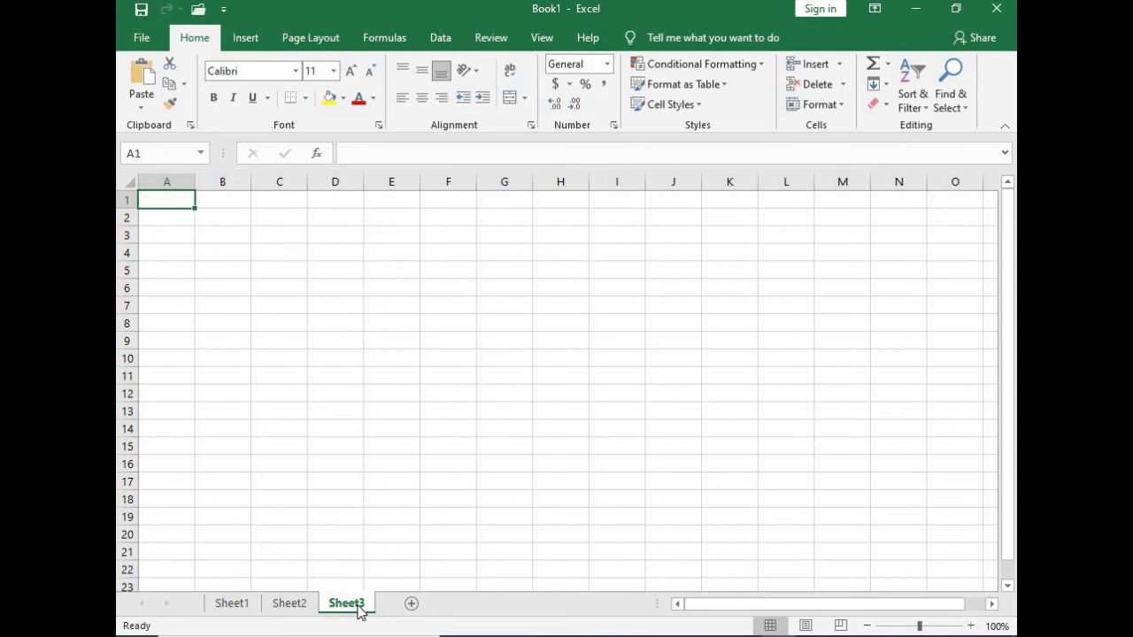
click(413, 604)
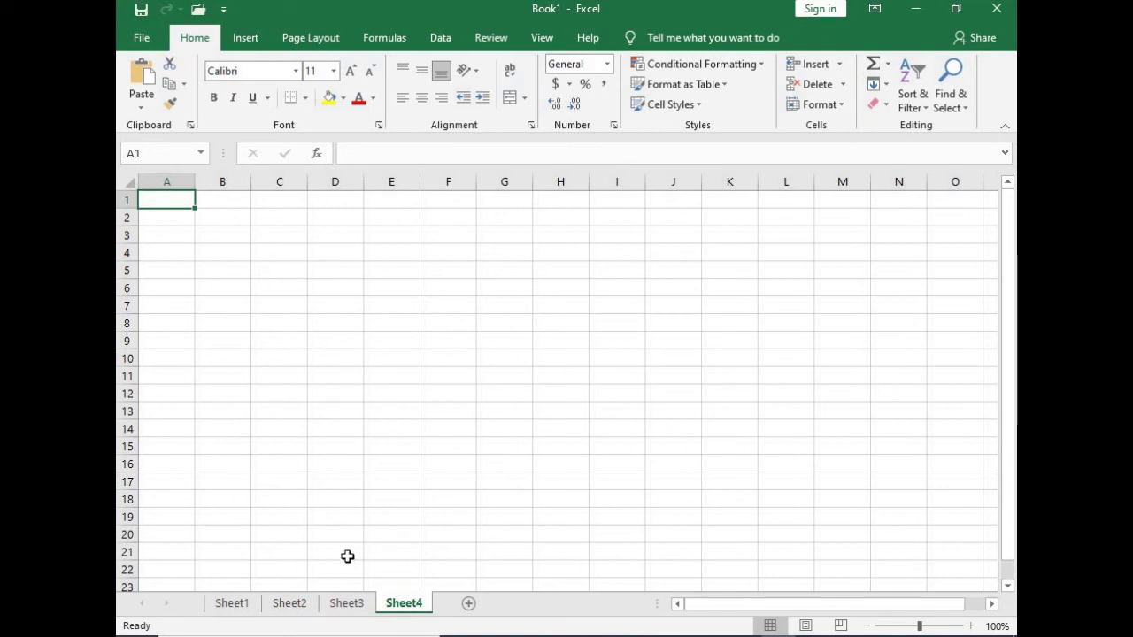
click(354, 609)
click(282, 611)
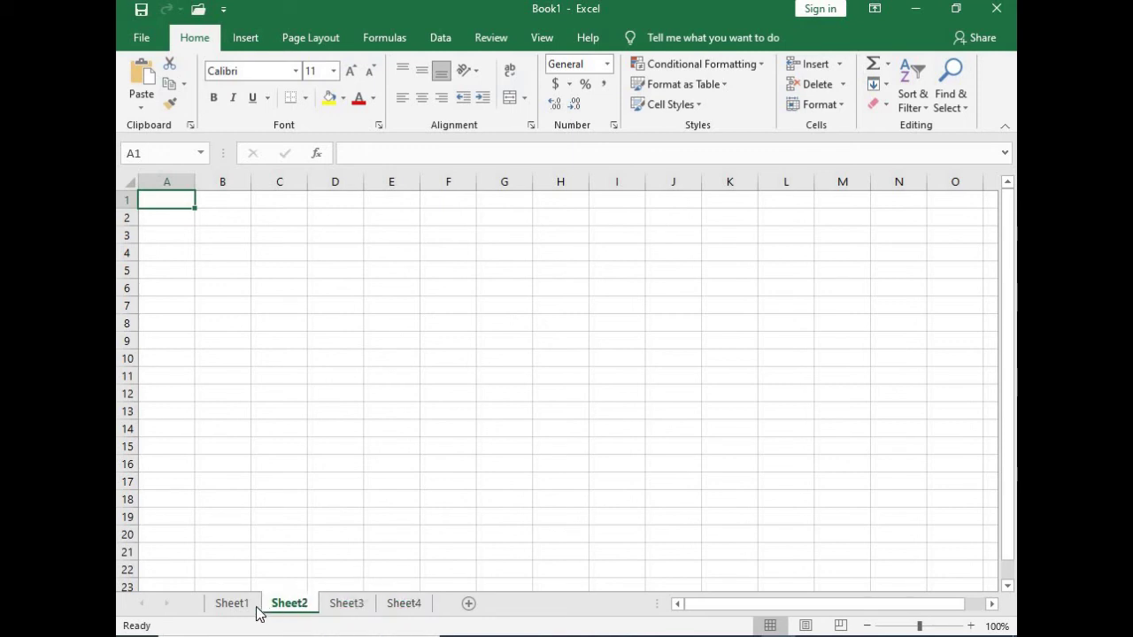
click(246, 611)
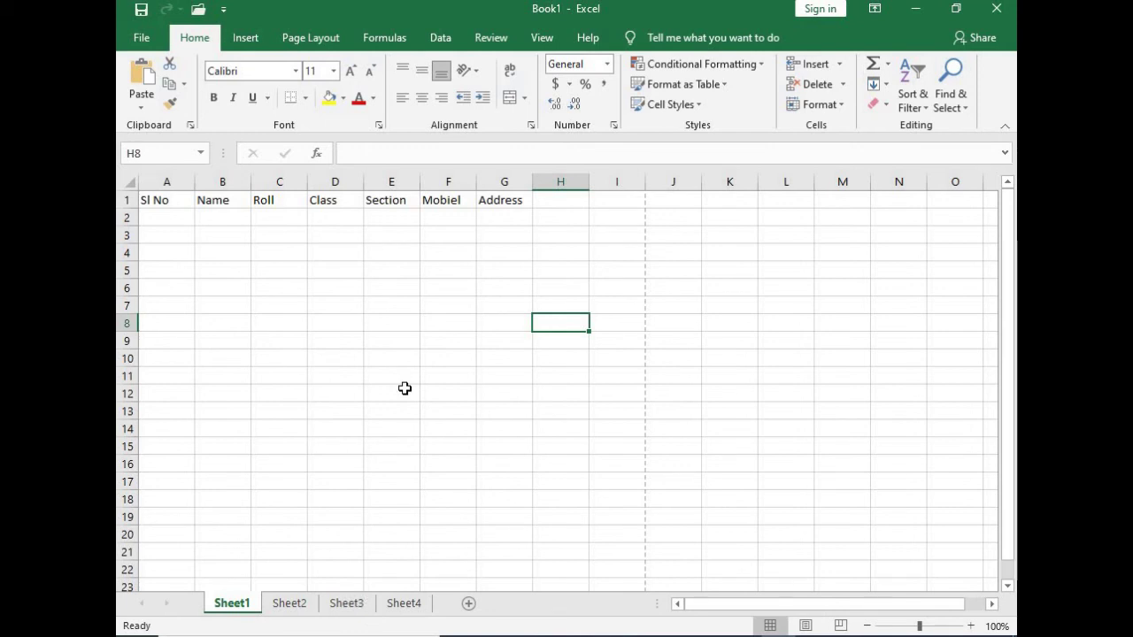
scroll(511, 416, down, 5)
scroll(512, 416, up, 5)
scroll(380, 415, down, 5)
scroll(412, 439, down, 2)
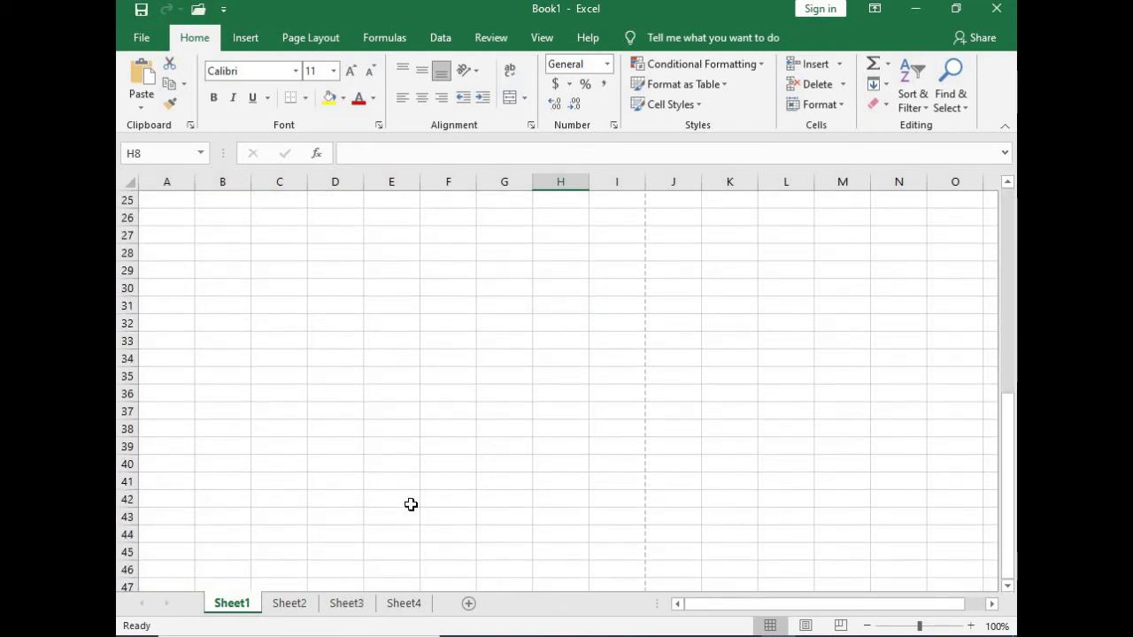
scroll(410, 504, up, 7)
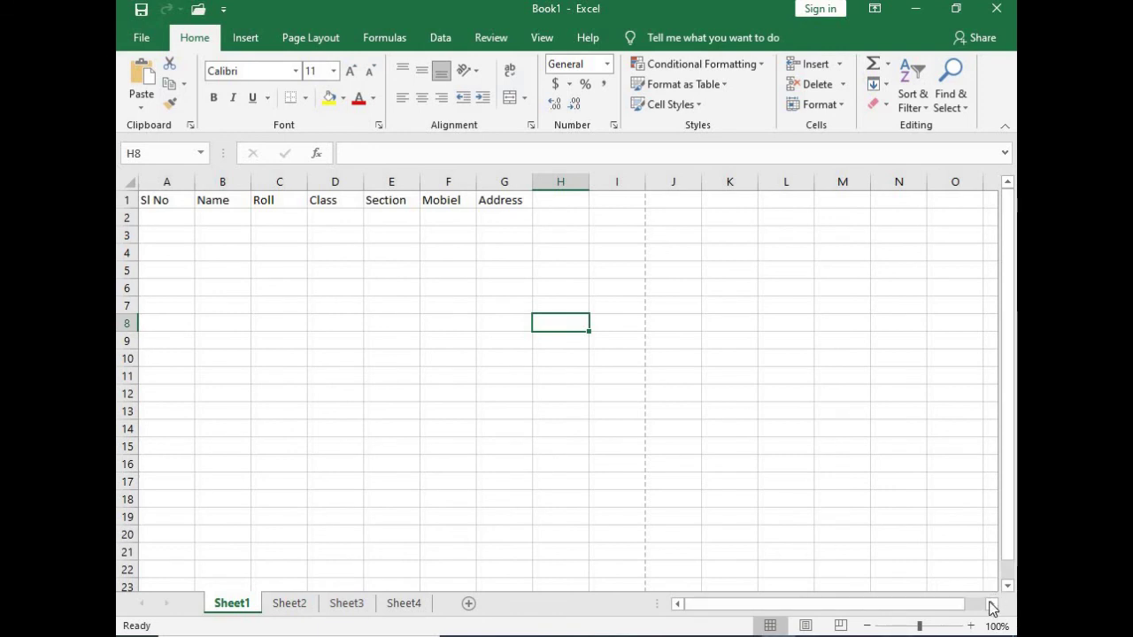
scroll(501, 379, down, 6)
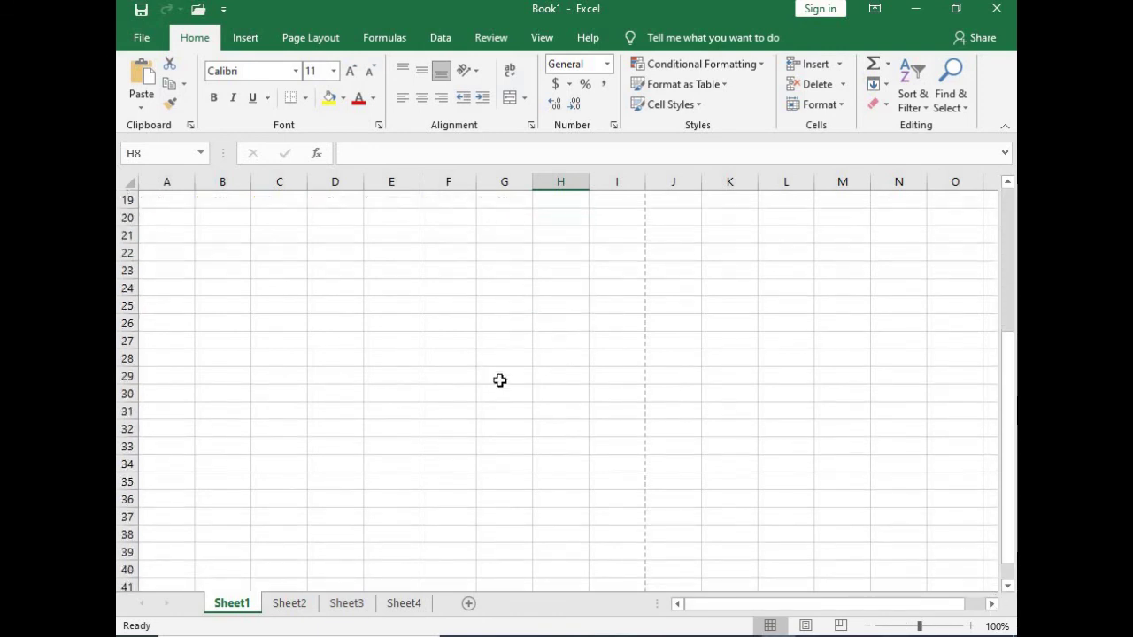
scroll(504, 380, up, 6)
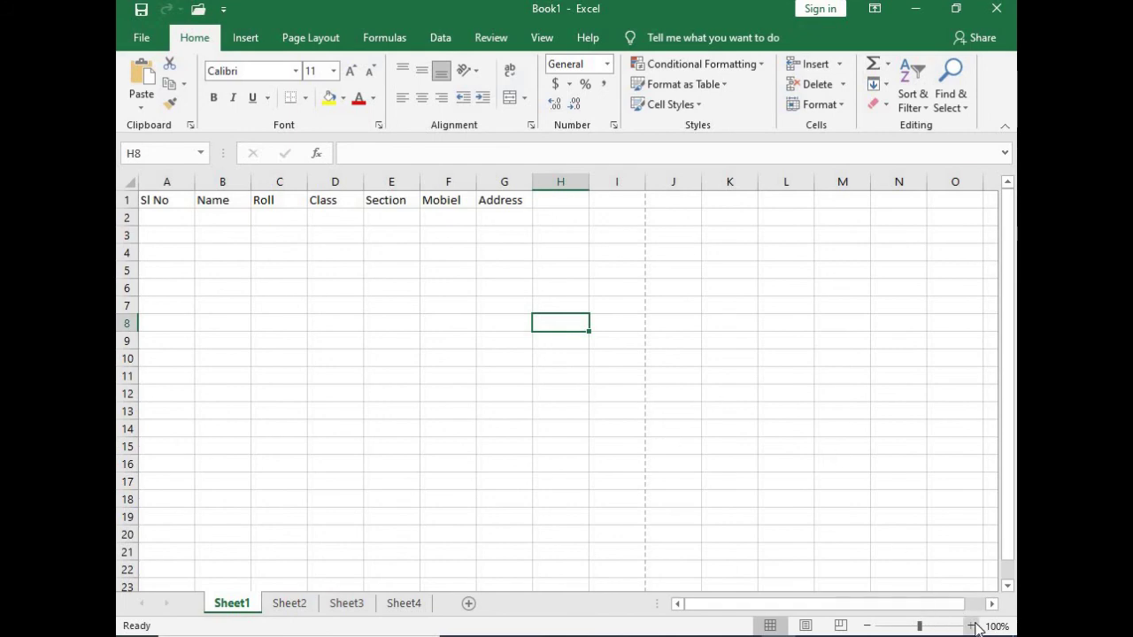
Zoom Sheet1 in to 200% and select the Name header in B1.
click(972, 626)
click(972, 627)
click(972, 627)
click(971, 626)
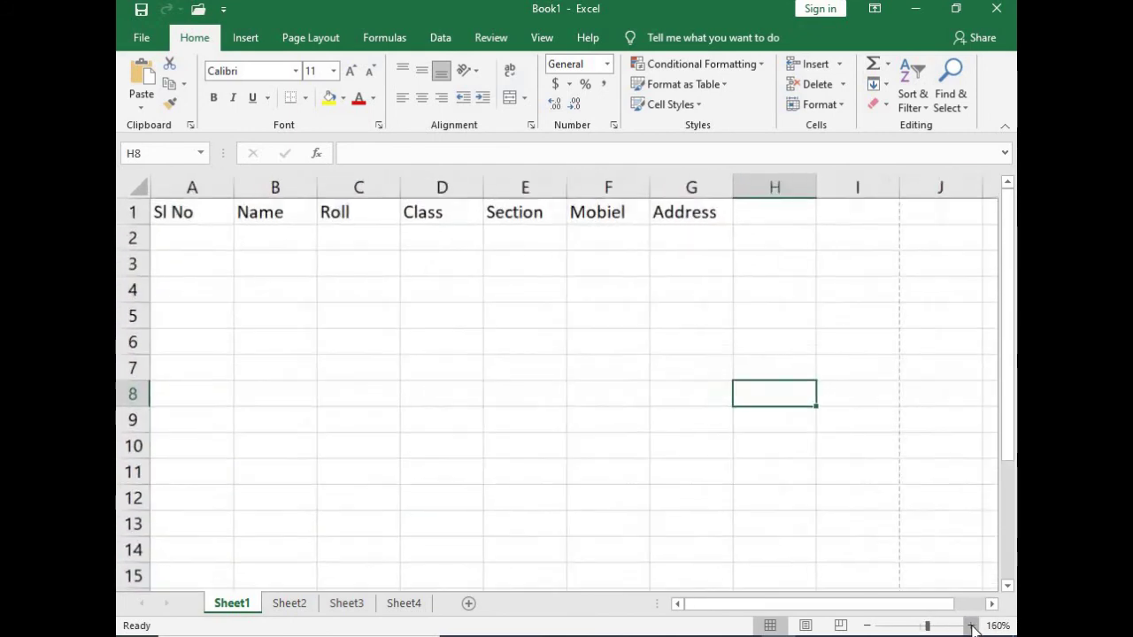
click(972, 626)
click(972, 627)
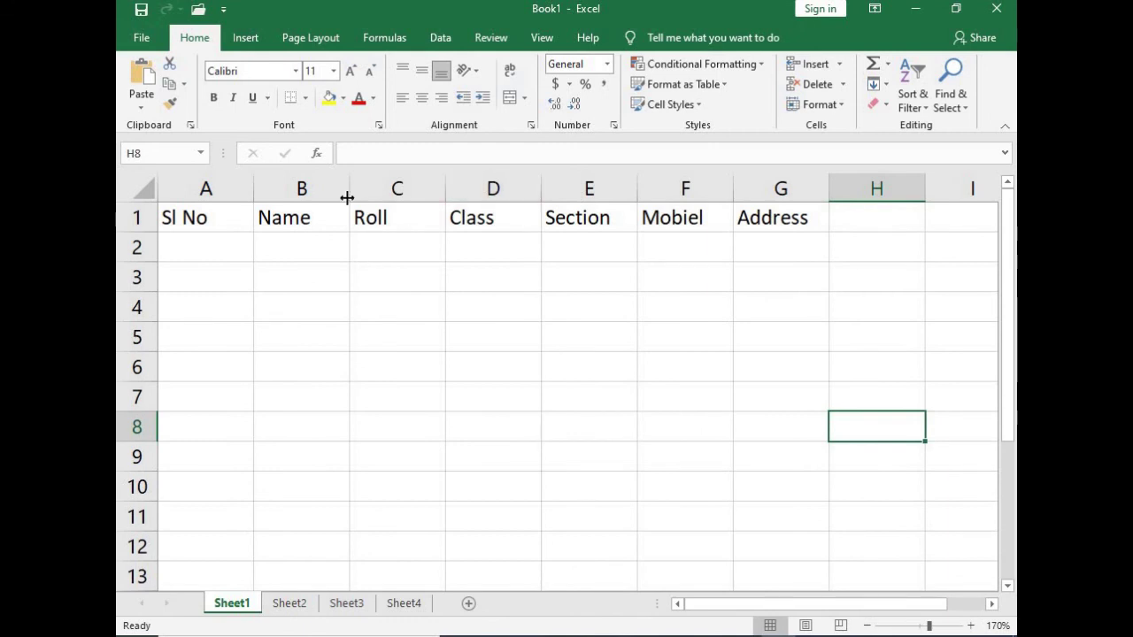
click(307, 218)
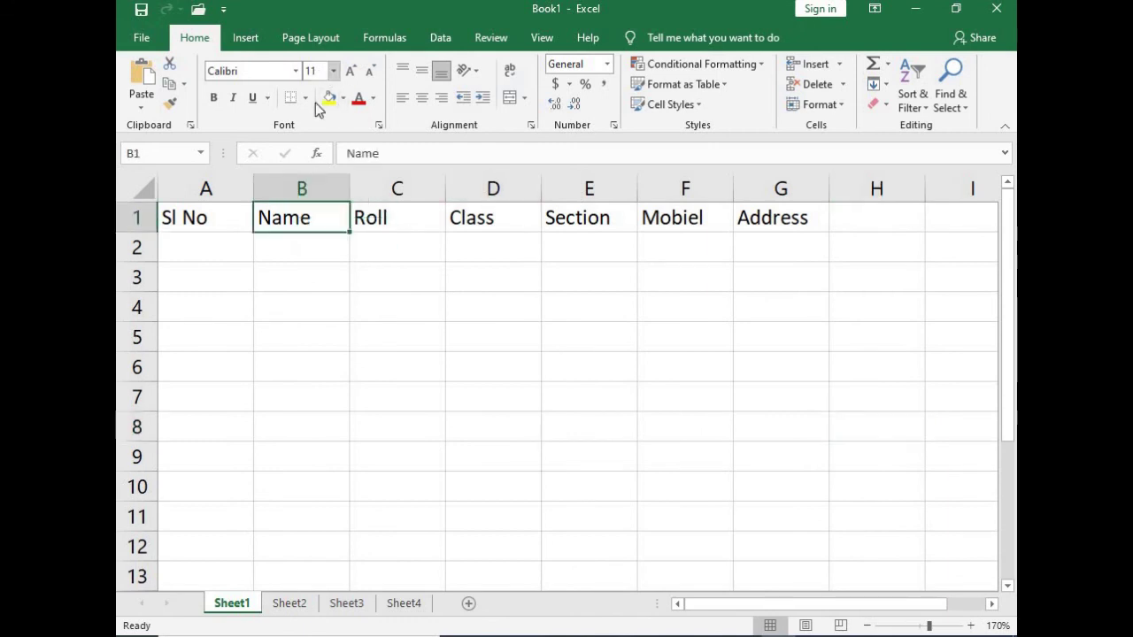
click(971, 627)
click(971, 627)
click(972, 626)
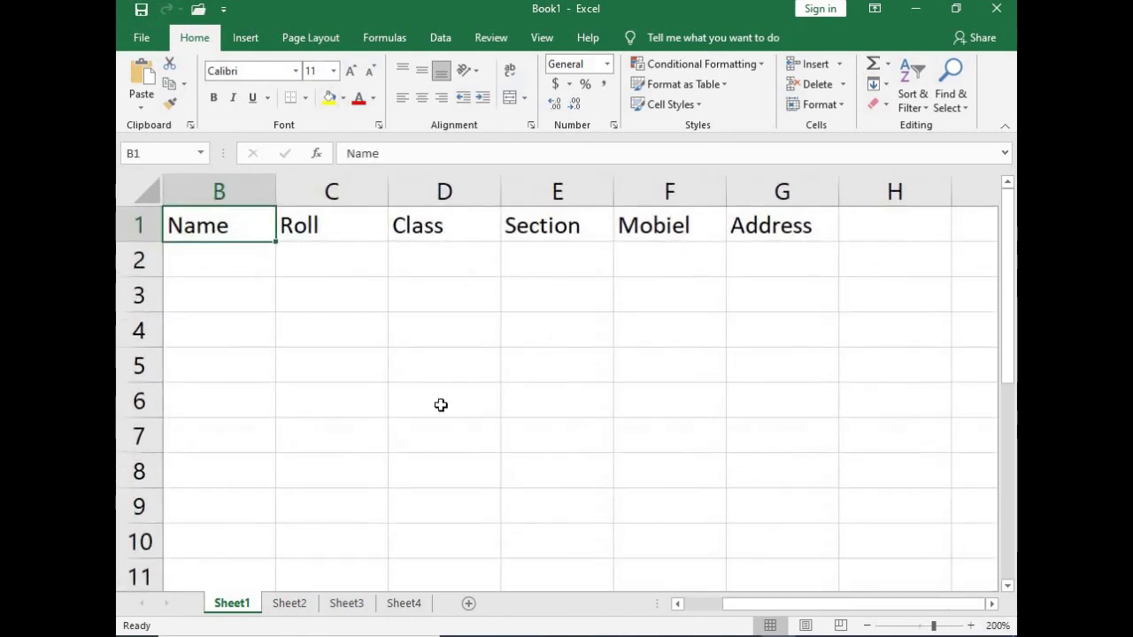
Zoom back out to 70% and select the header row from A1 across to column H.
click(867, 627)
click(868, 627)
click(867, 627)
click(867, 627)
click(868, 627)
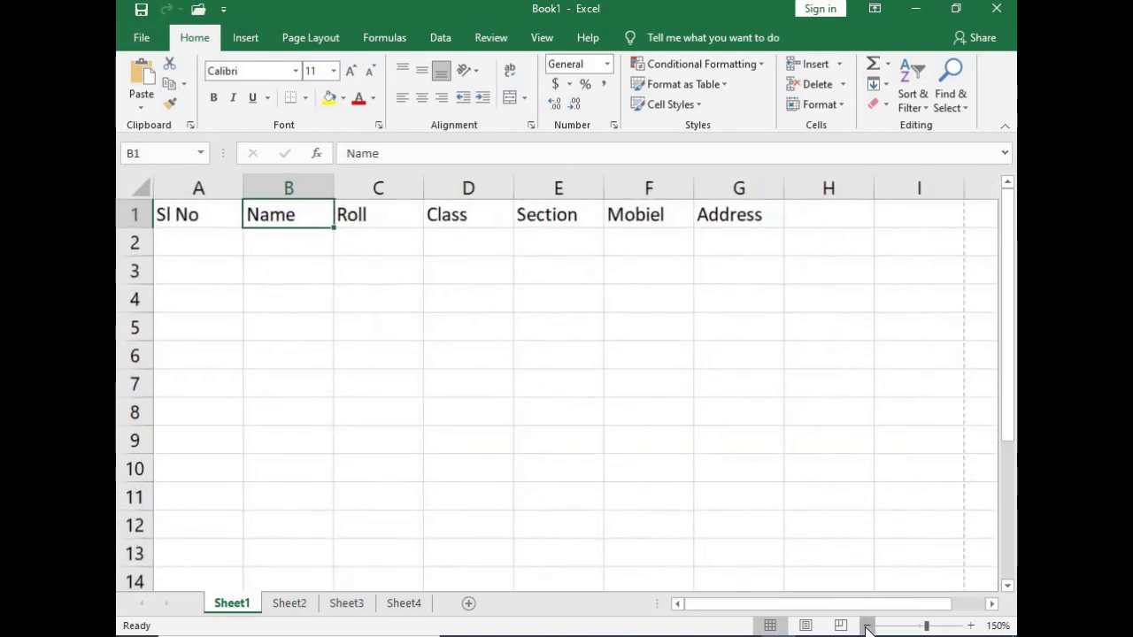
click(867, 626)
click(868, 627)
click(868, 627)
click(867, 627)
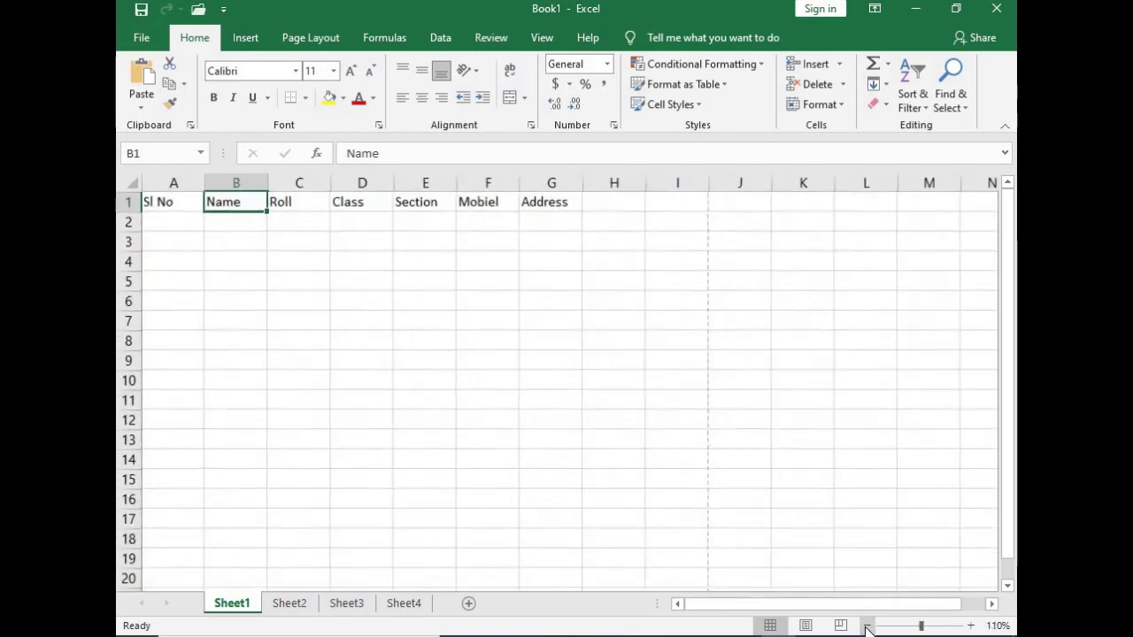
click(867, 627)
click(868, 627)
click(867, 626)
click(868, 626)
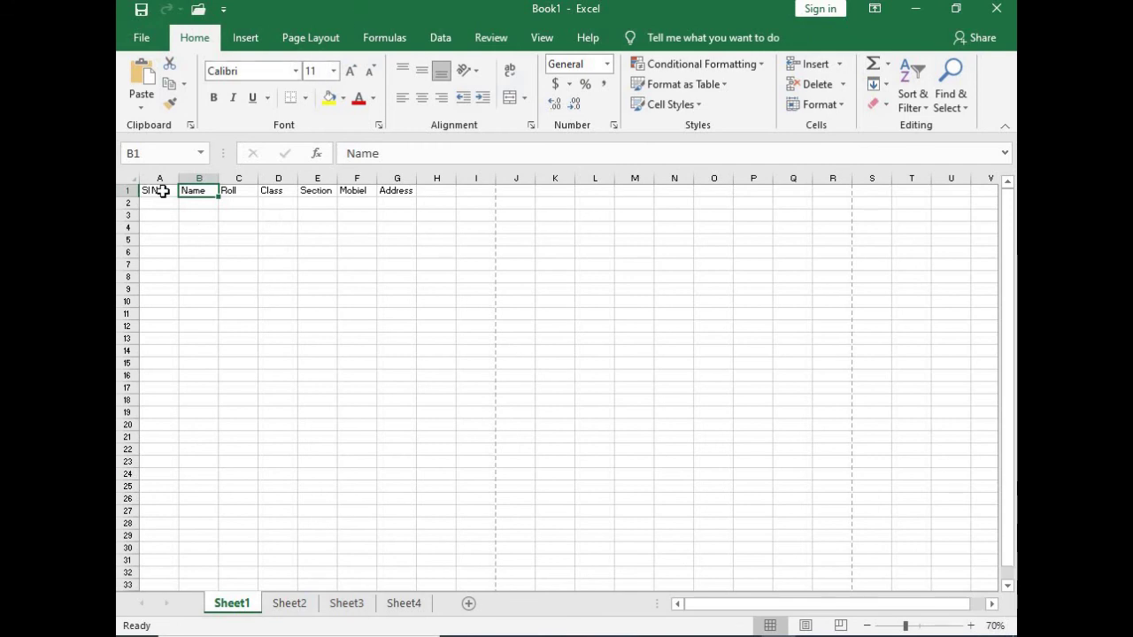
mouse_move(162, 192)
mouse_down()
mouse_move(454, 211)
mouse_move(492, 228)
mouse_up()
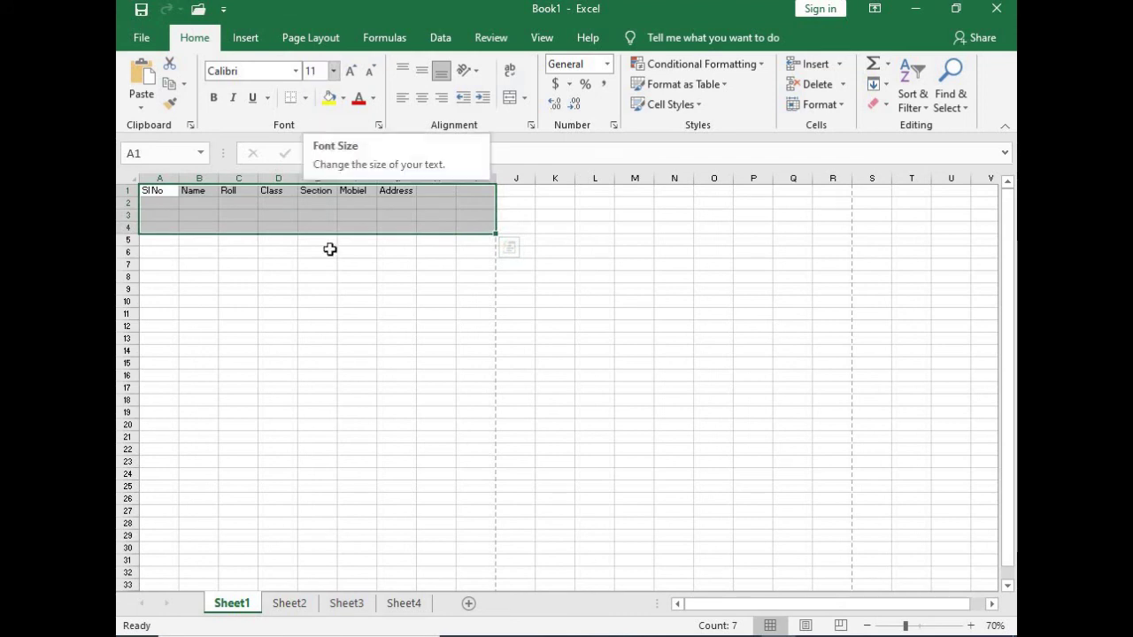
click(357, 287)
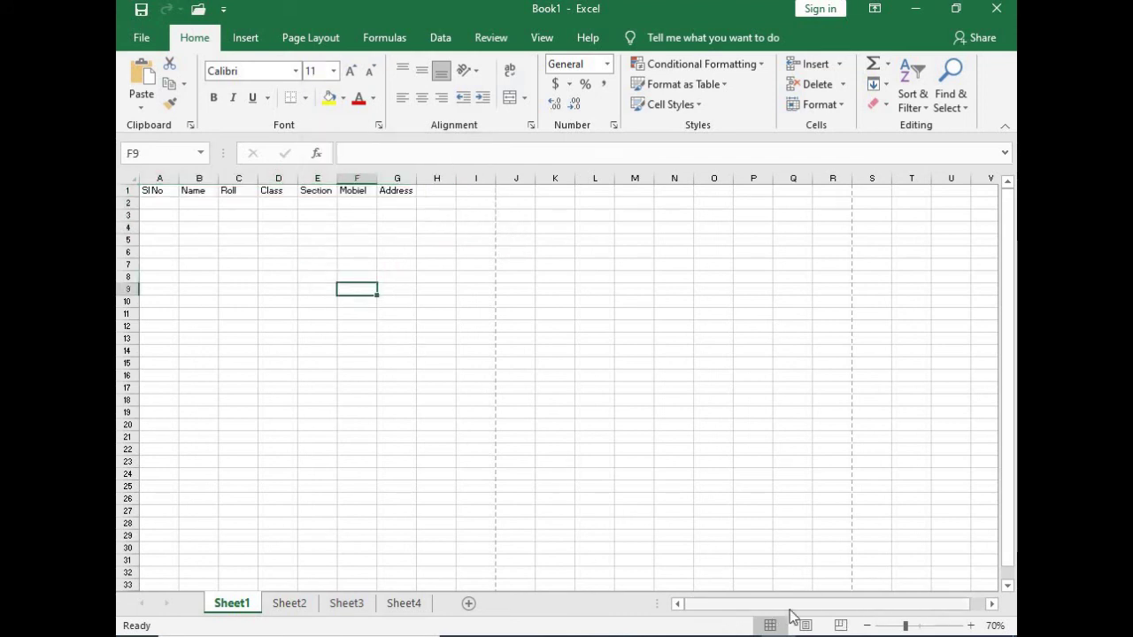
drag(854, 606, 804, 607)
drag(790, 609, 983, 616)
click(993, 605)
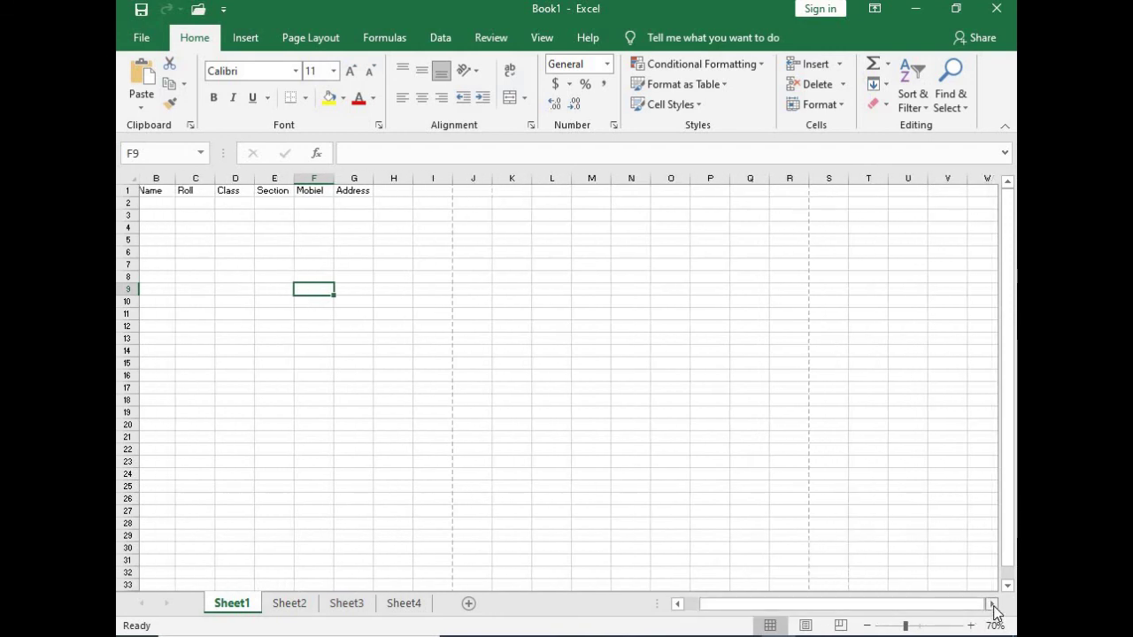
click(993, 605)
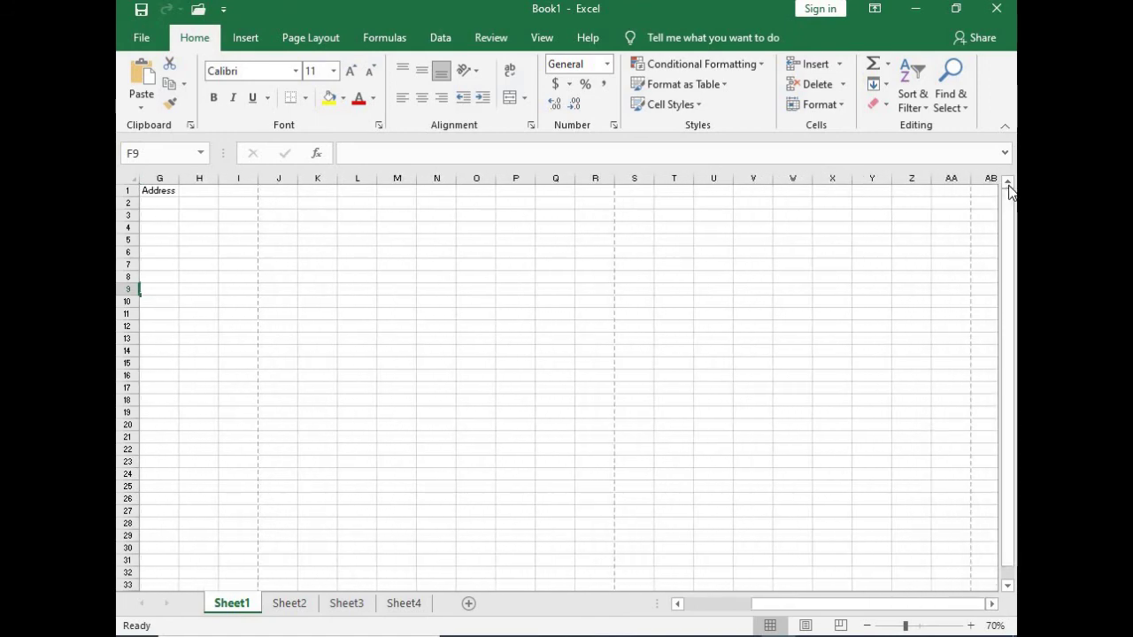
click(1009, 586)
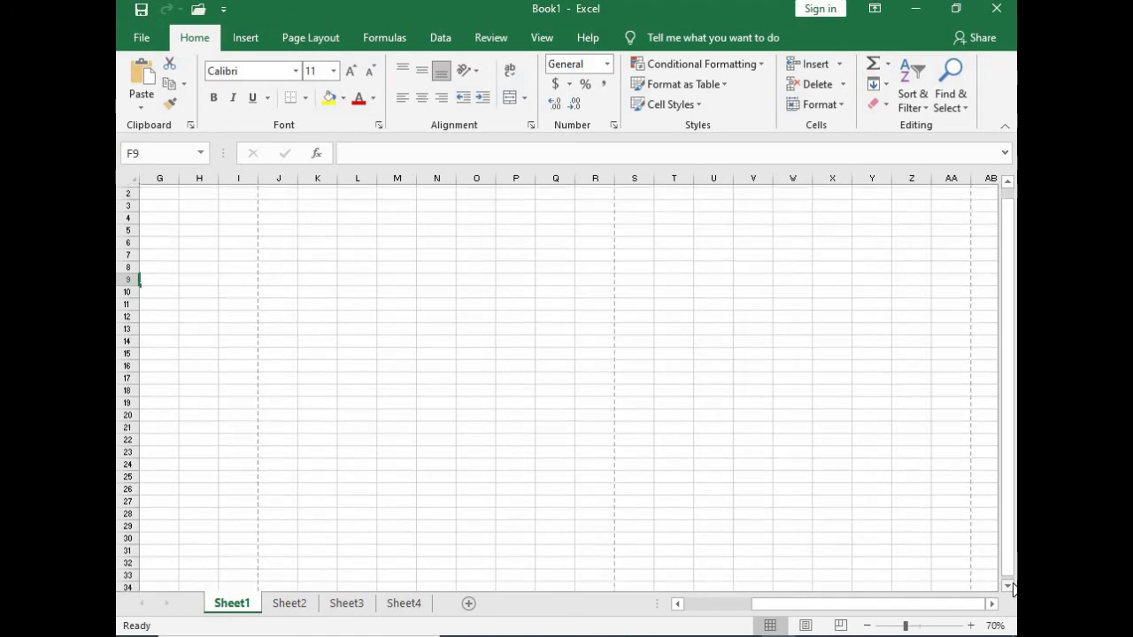
scroll(1014, 589, down, 3)
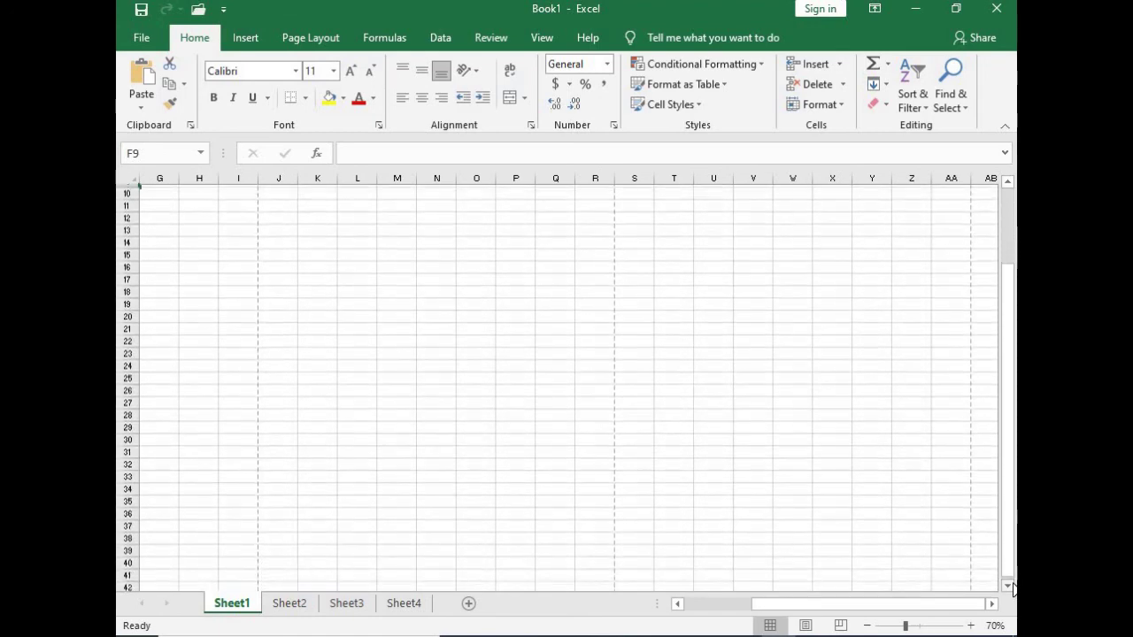
drag(1014, 553, 1014, 469)
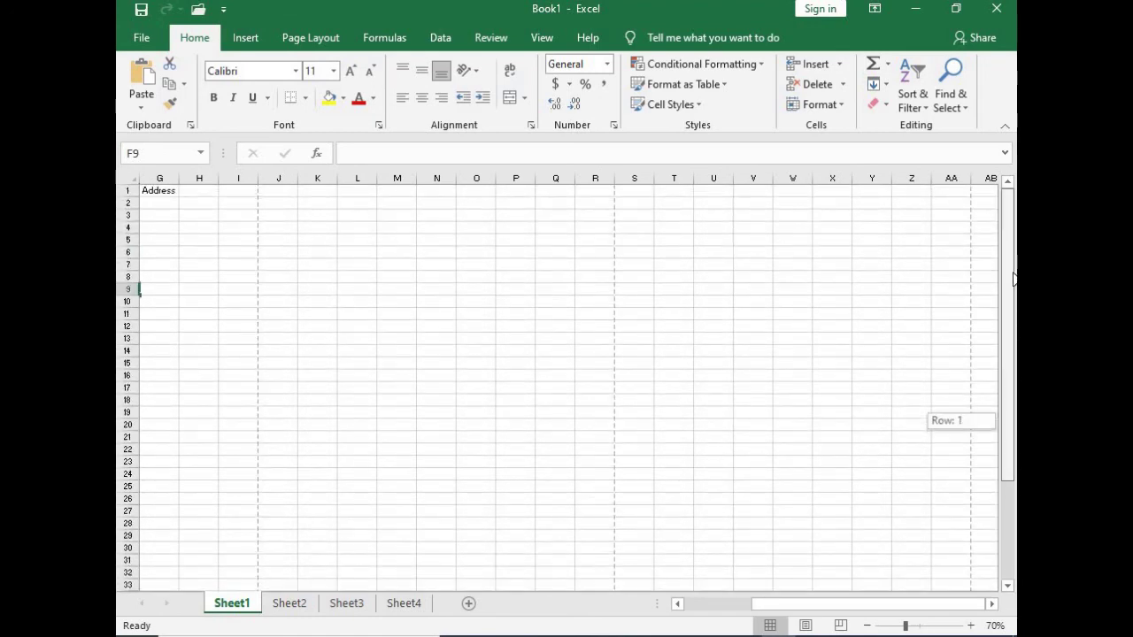
scroll(257, 498, down, 14)
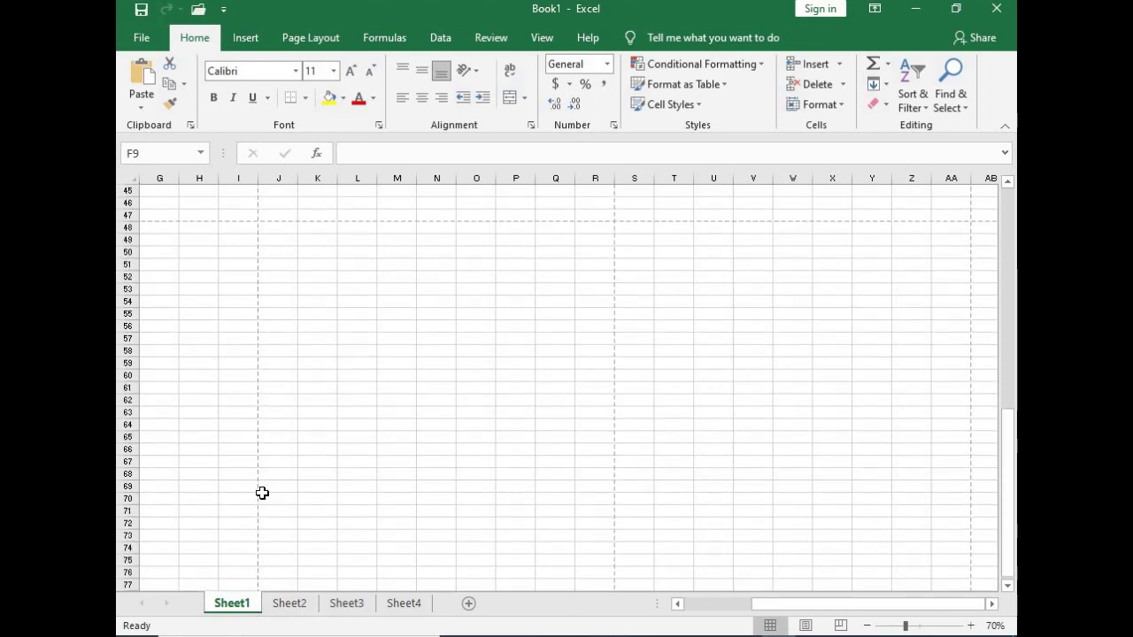
scroll(263, 491, up, 4)
scroll(266, 488, up, 5)
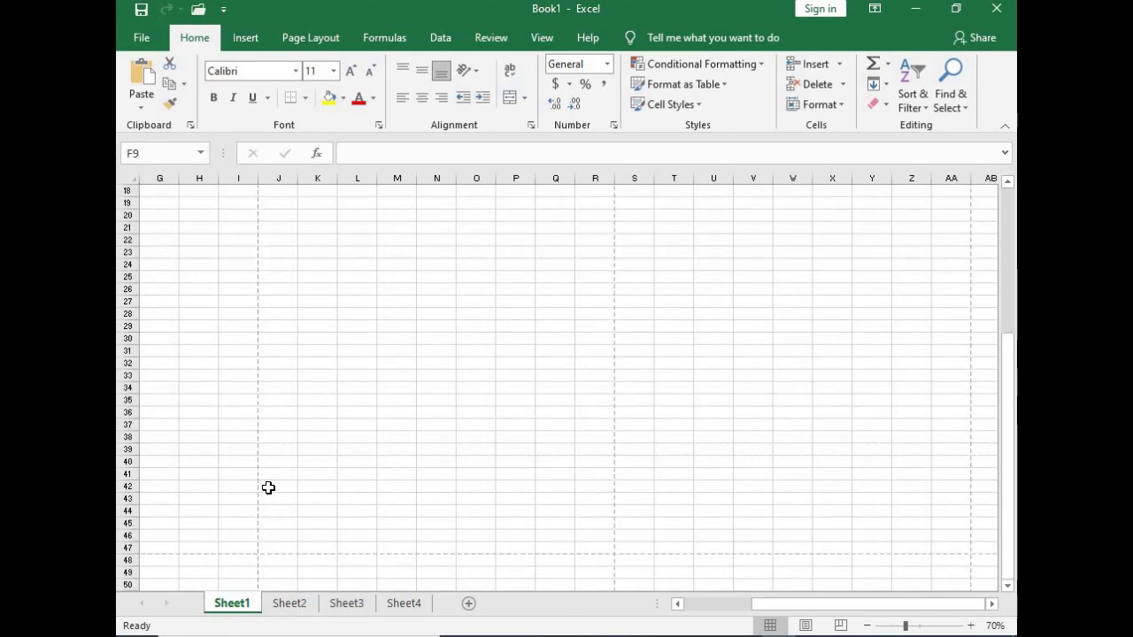
scroll(268, 484, up, 8)
click(184, 286)
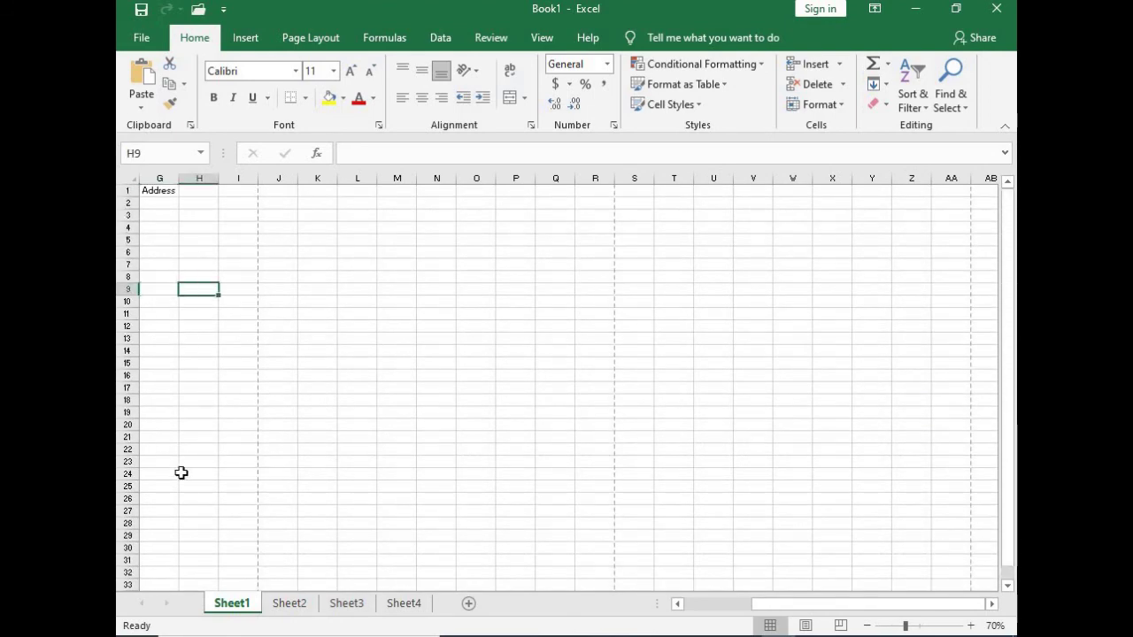
scroll(175, 553, down, 7)
scroll(185, 539, up, 5)
scroll(262, 305, up, 2)
drag(1007, 208, 1014, 240)
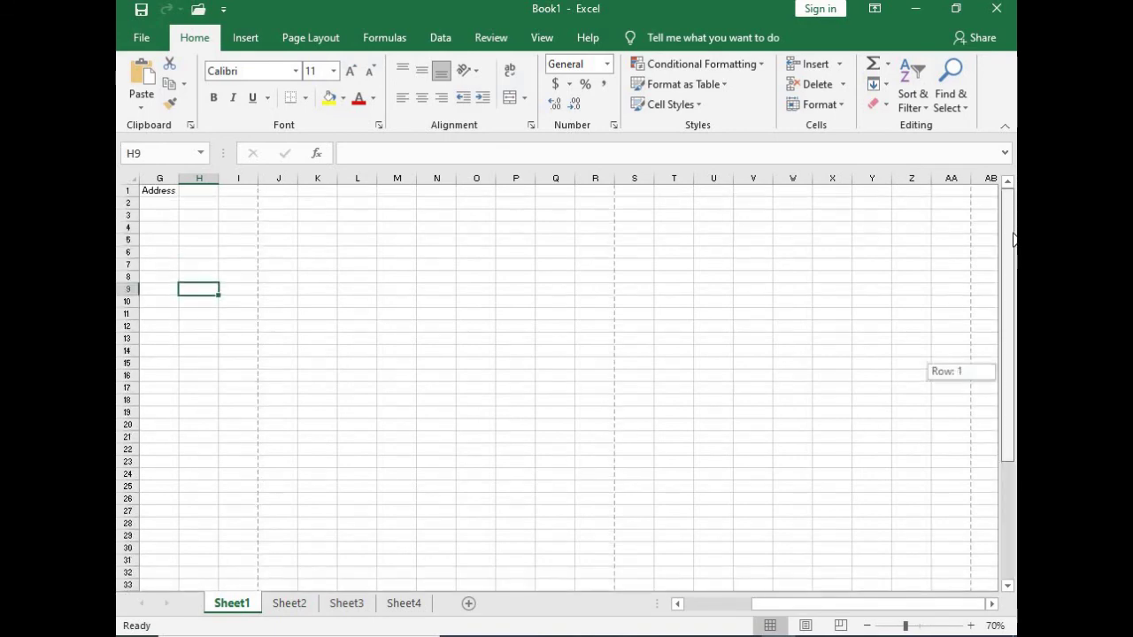
scroll(339, 467, down, 1)
scroll(617, 455, down, 2)
scroll(602, 444, up, 3)
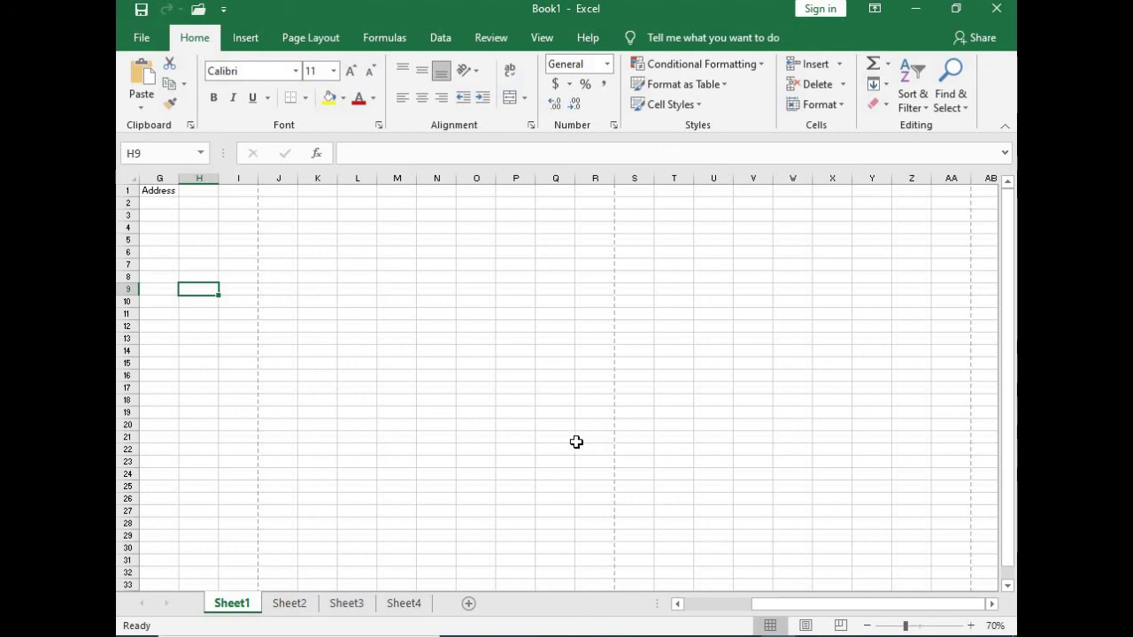
click(551, 289)
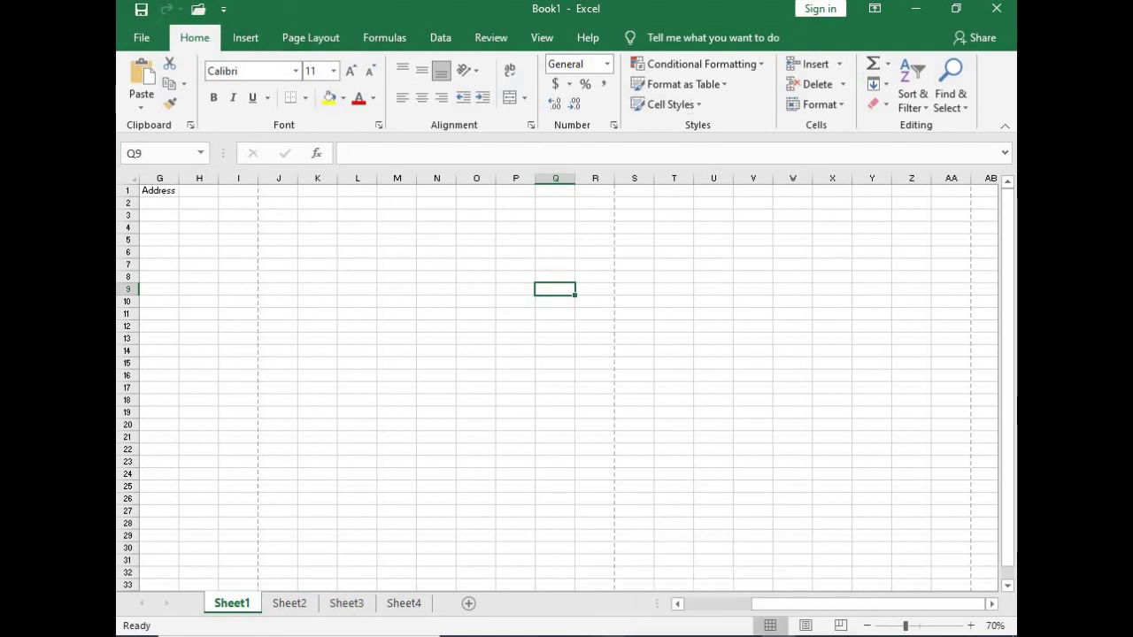
key(alt+Tab)
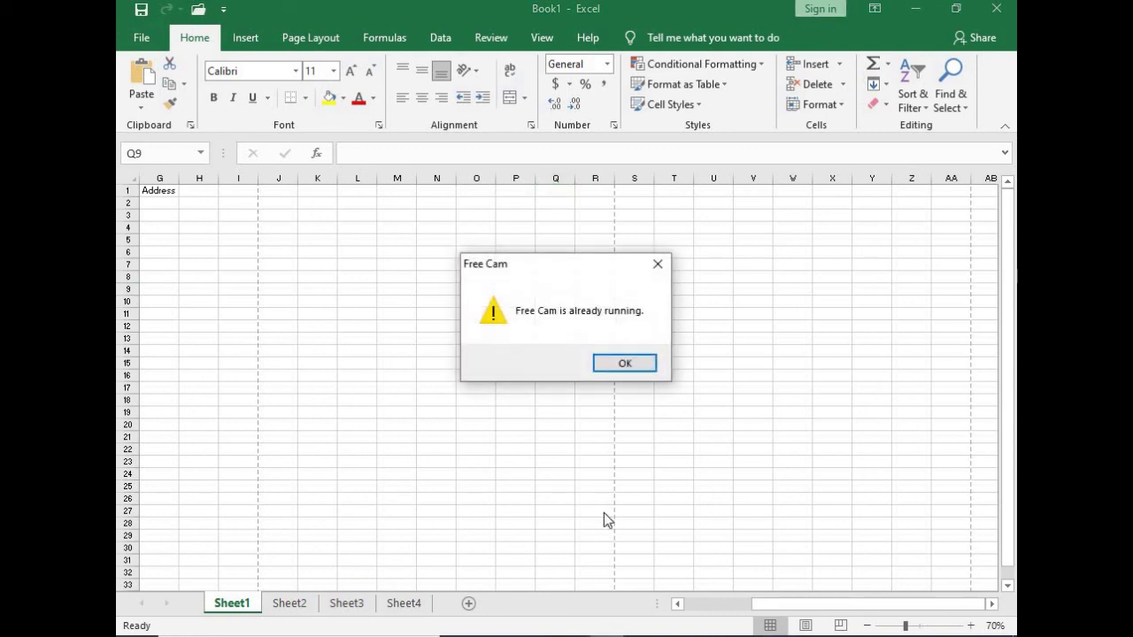
click(622, 367)
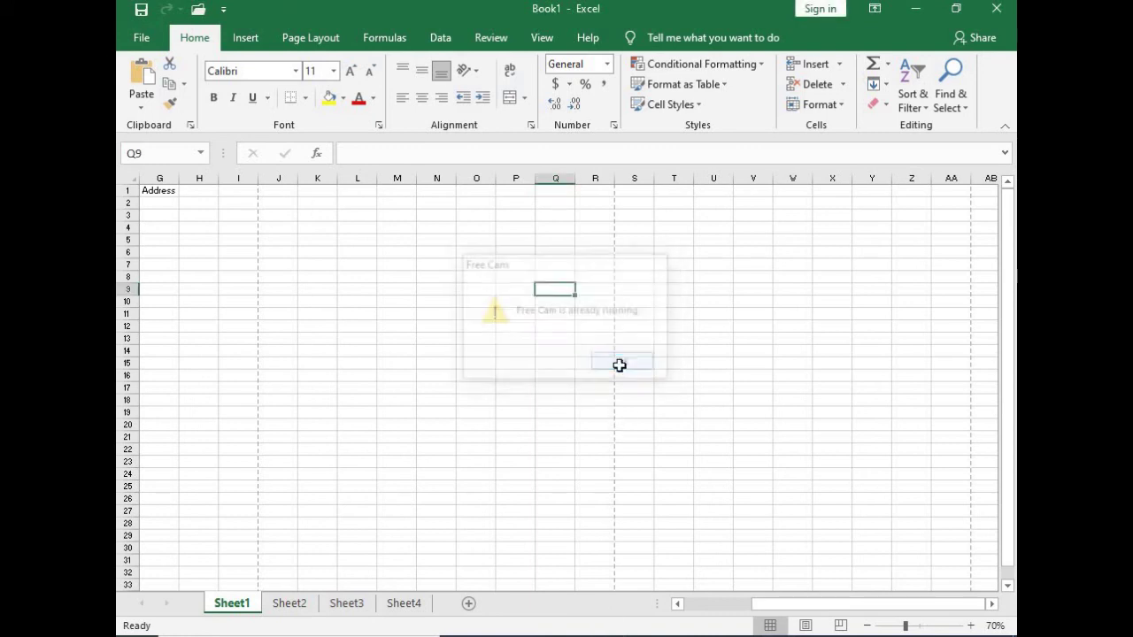